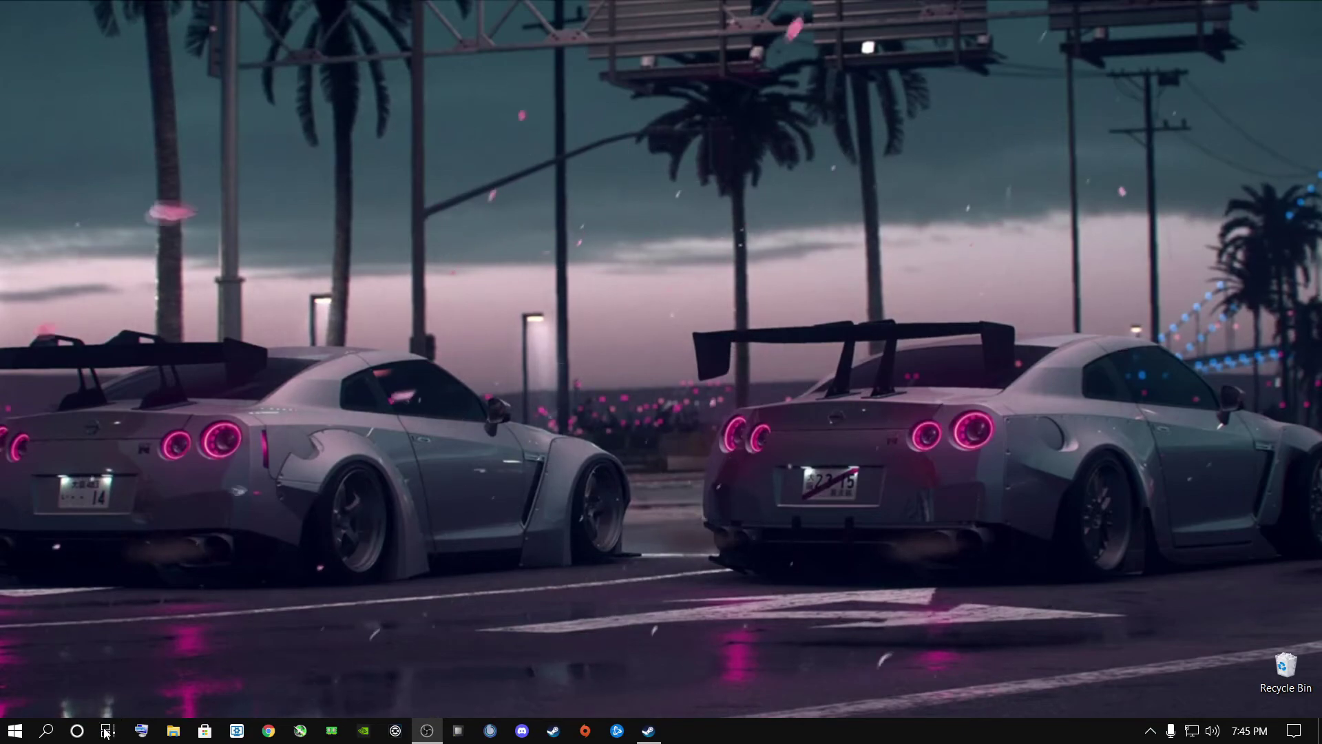
left_click(14, 735)
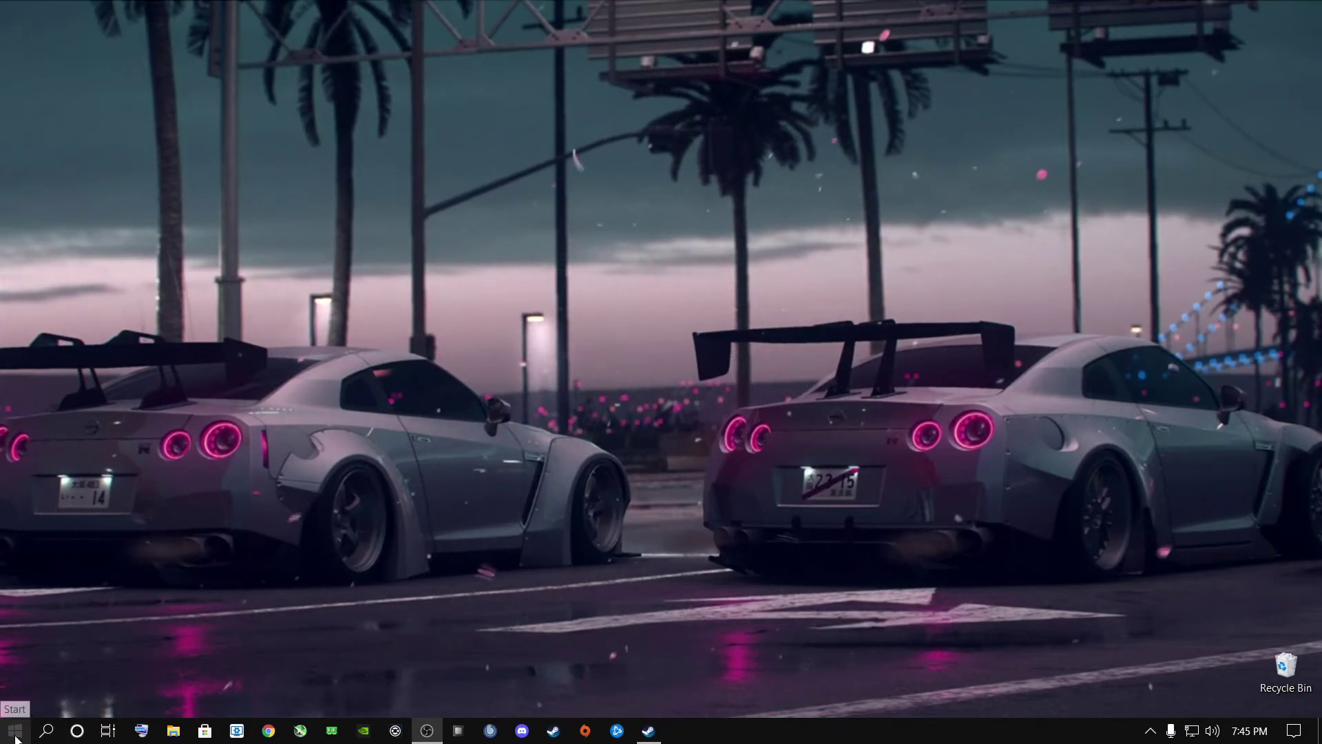
mouse_move(22, 657)
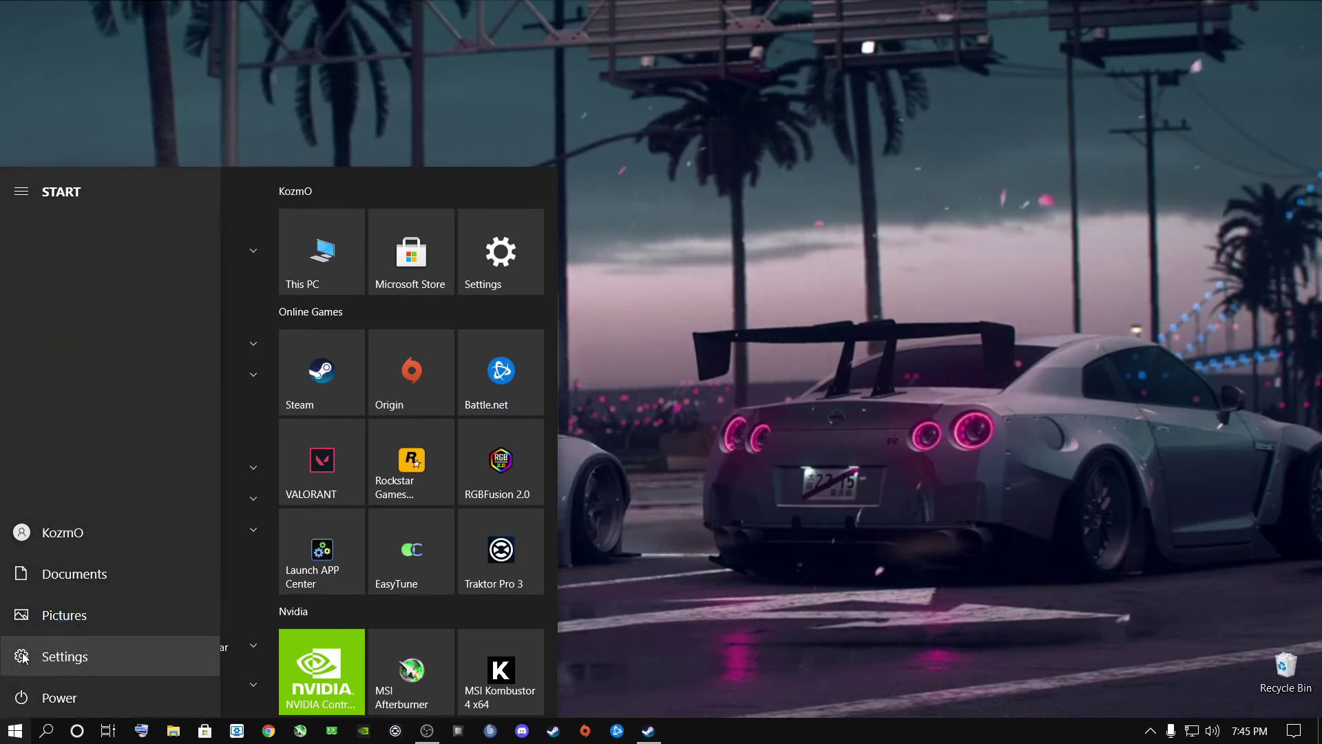
left_click(848, 539)
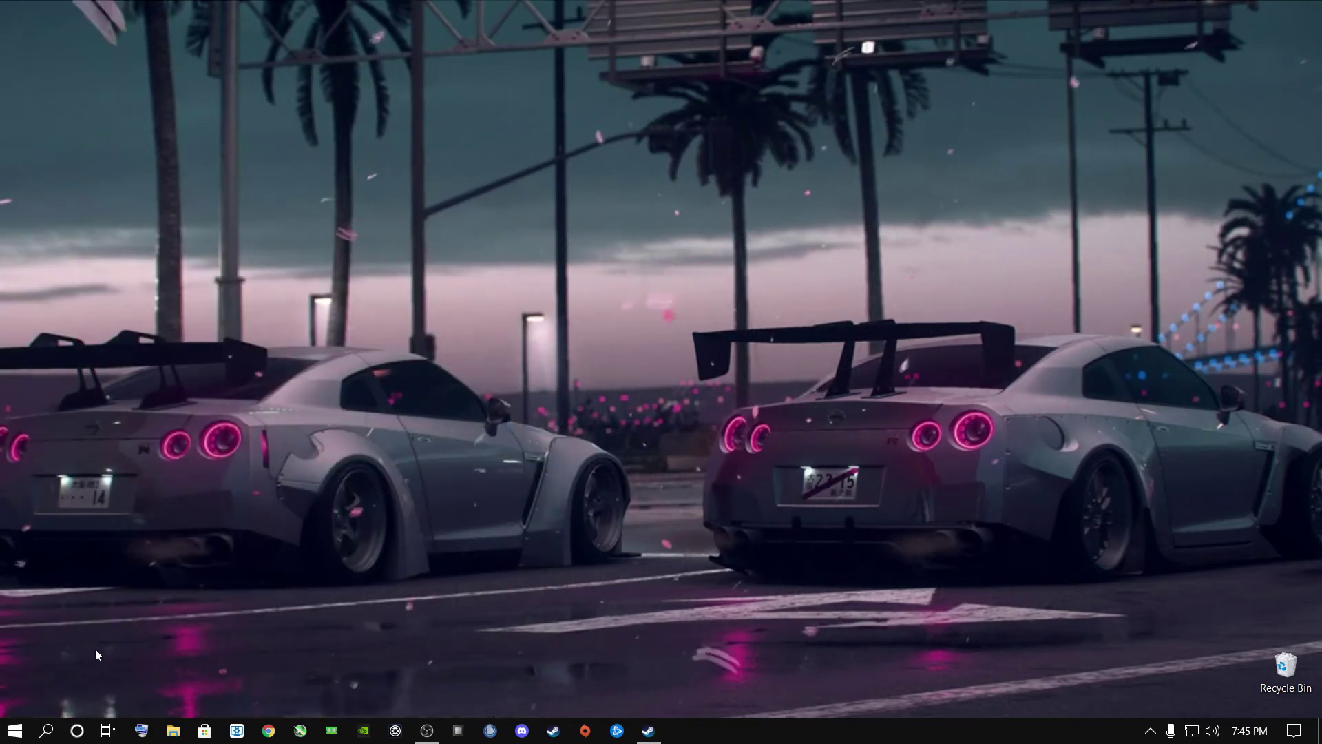
Open the Windows Update page in Windows Settings, check for updates and close Settings.
left_click(47, 730)
type("settings")
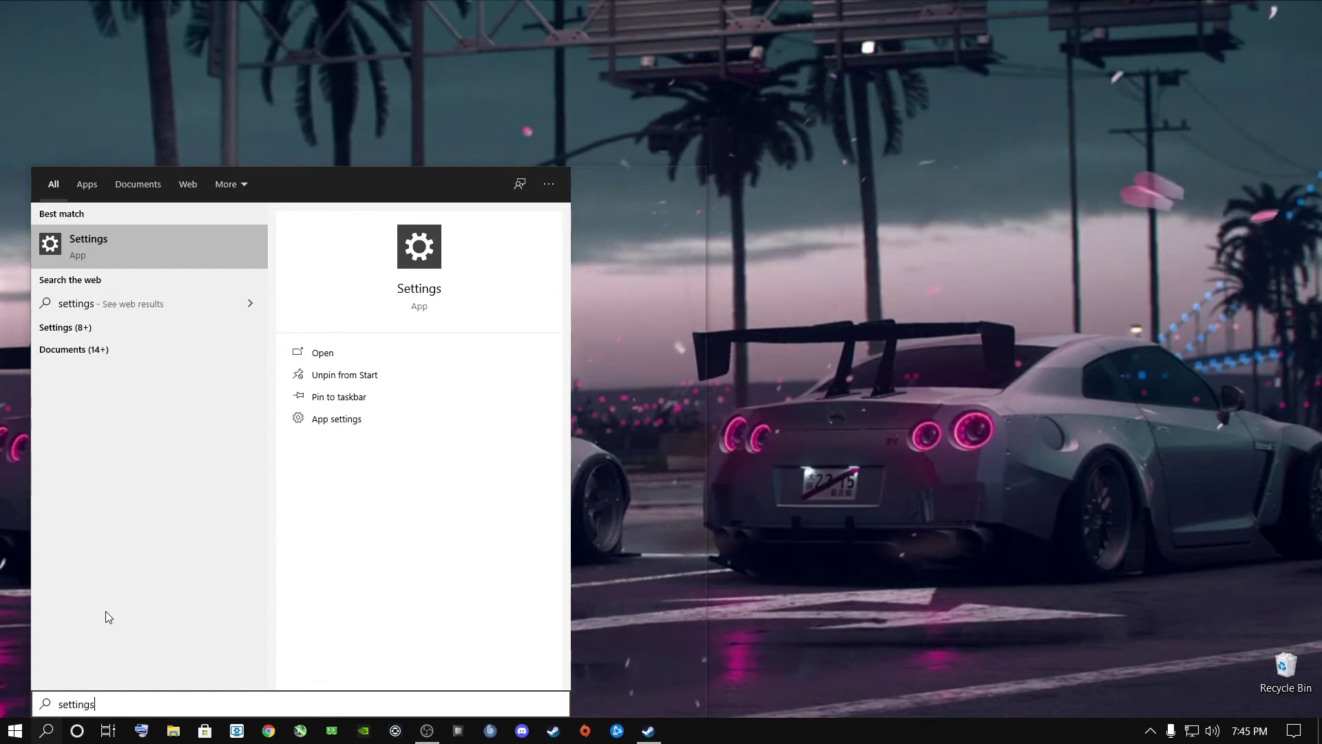
left_click(91, 242)
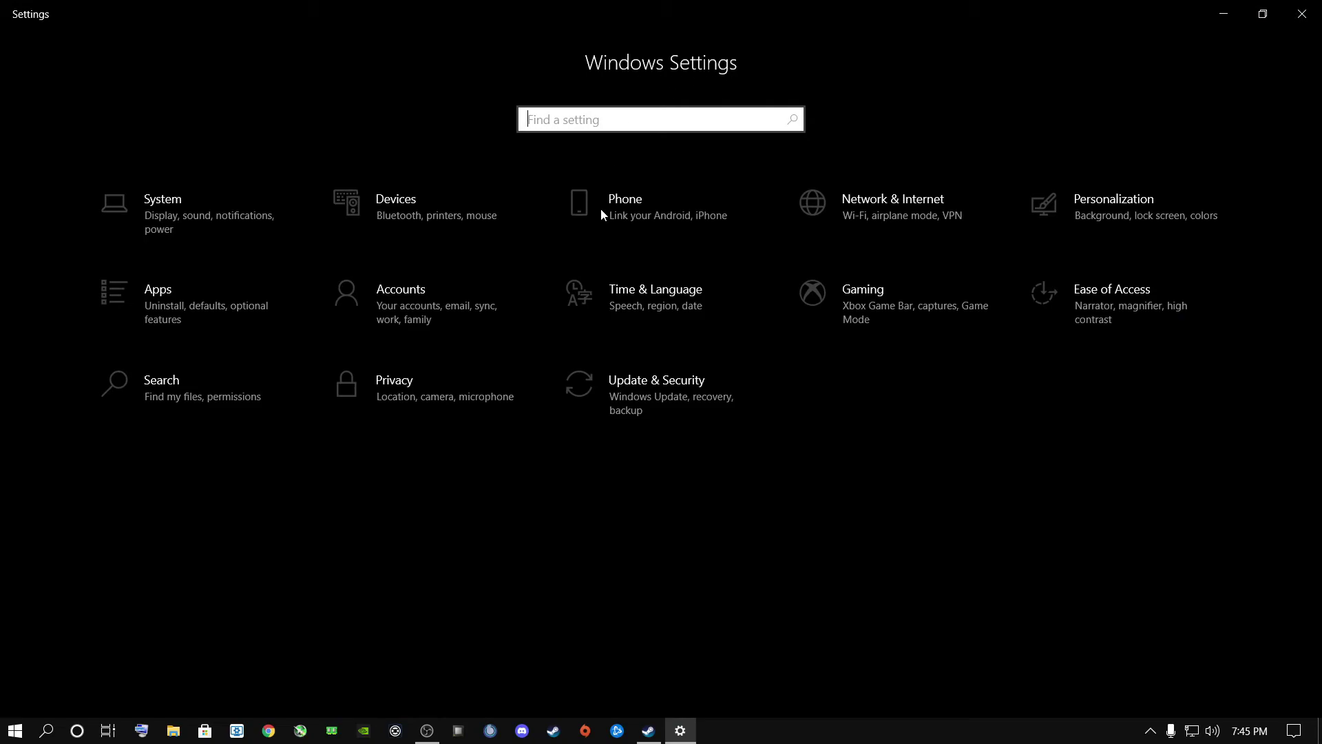
left_click(639, 402)
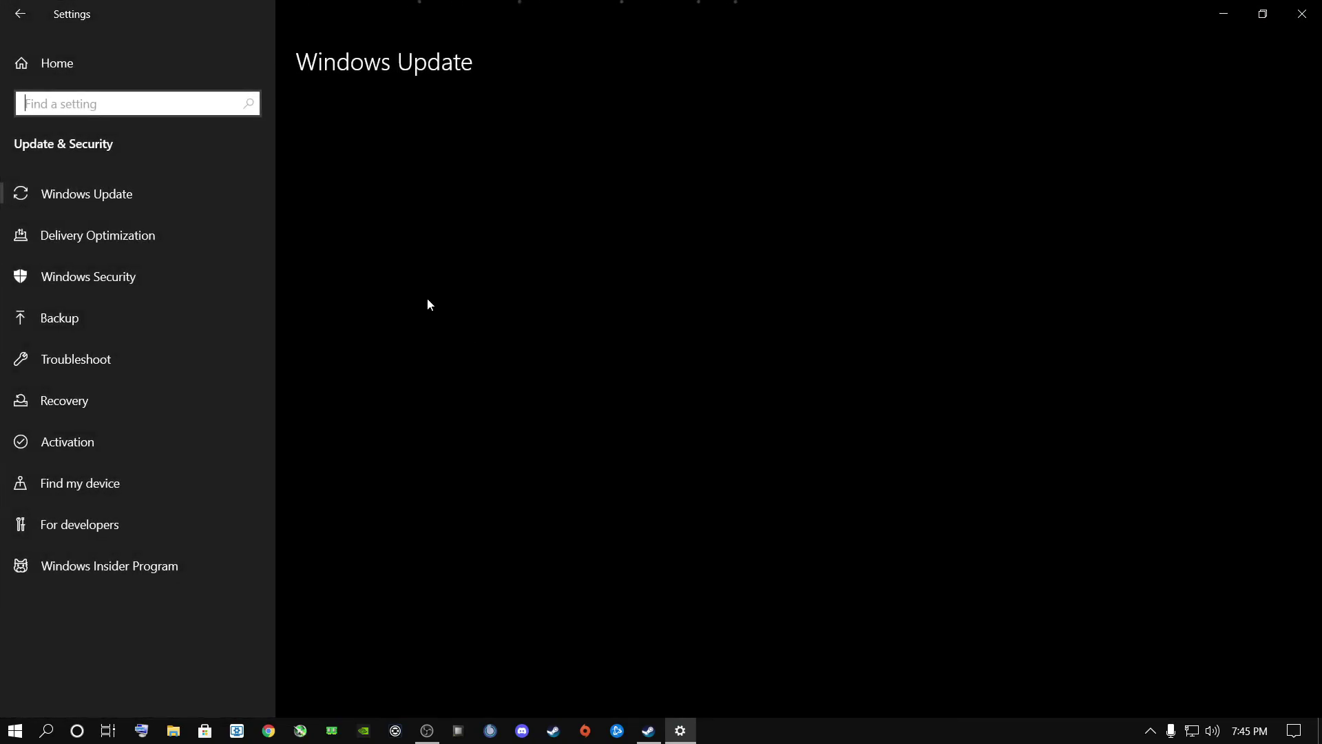
left_click(367, 168)
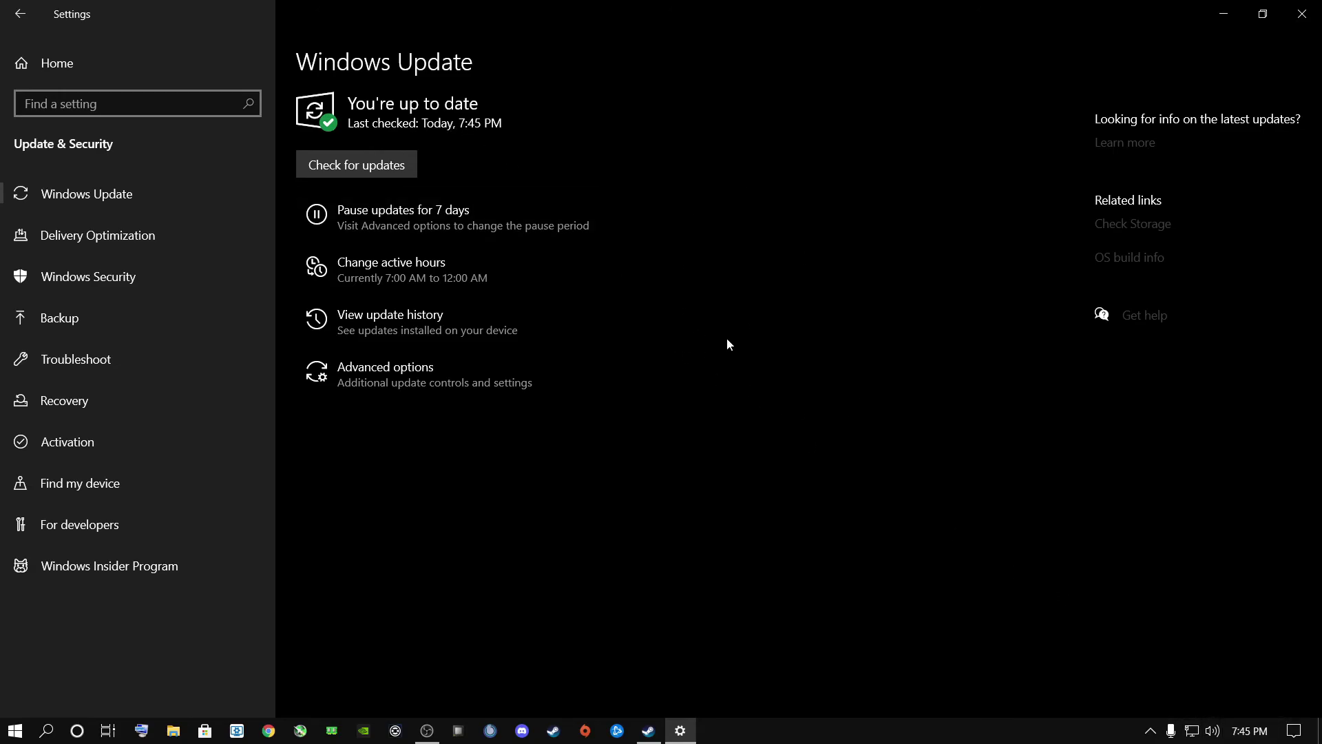
left_click(1302, 14)
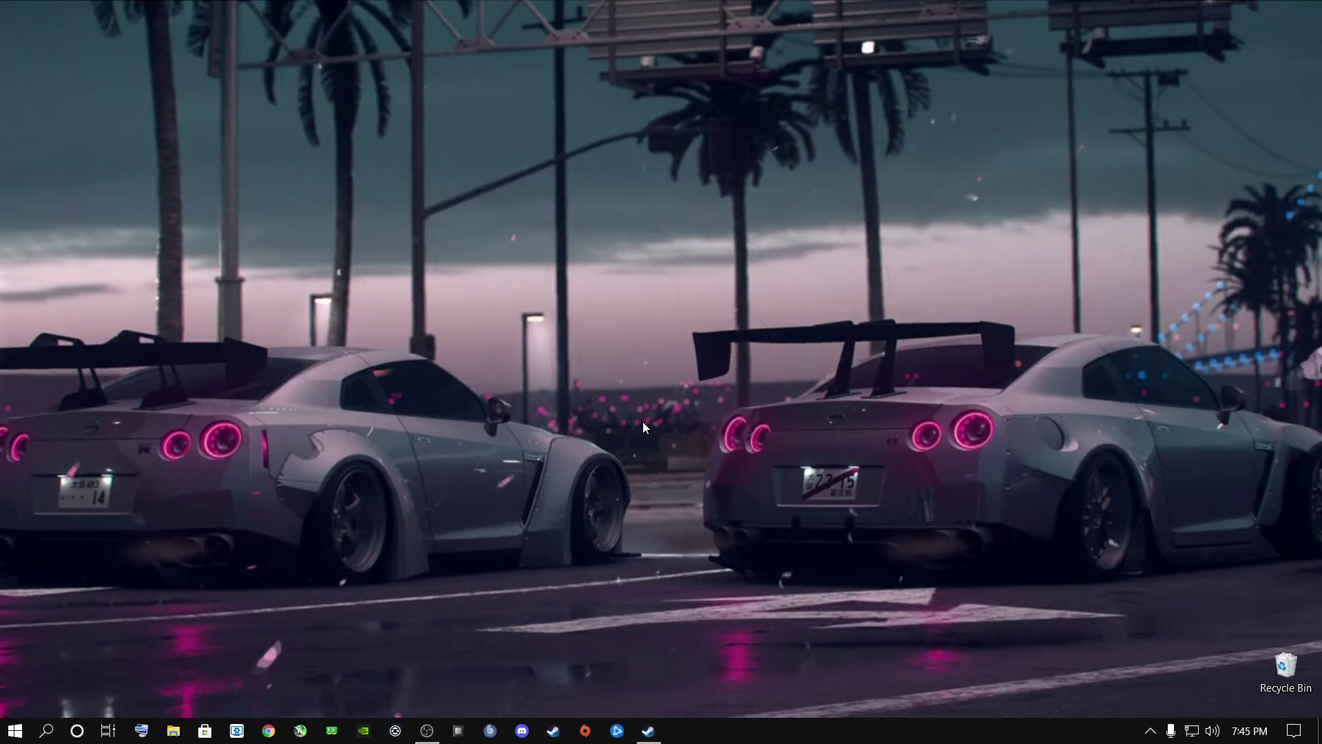
right_click(636, 447)
left_click(477, 419)
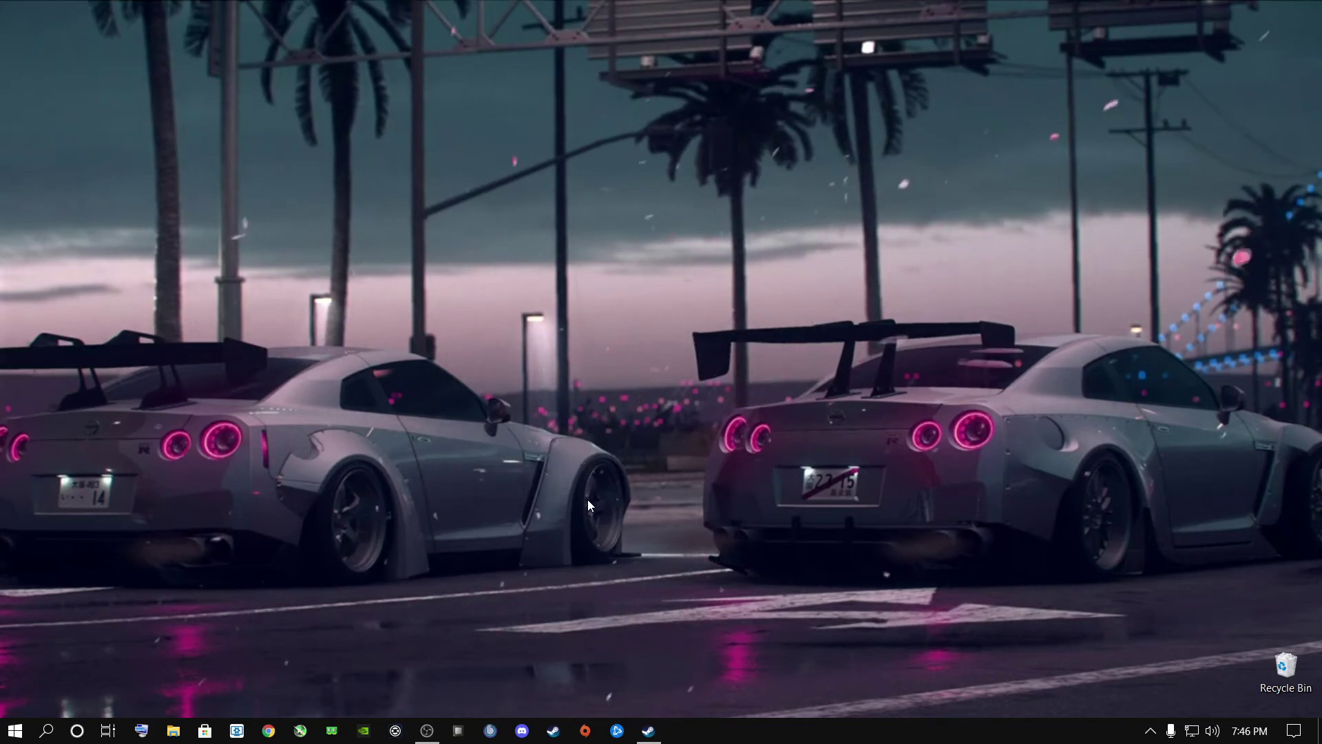
Search Windows for Device Manager and open it.
left_click(46, 730)
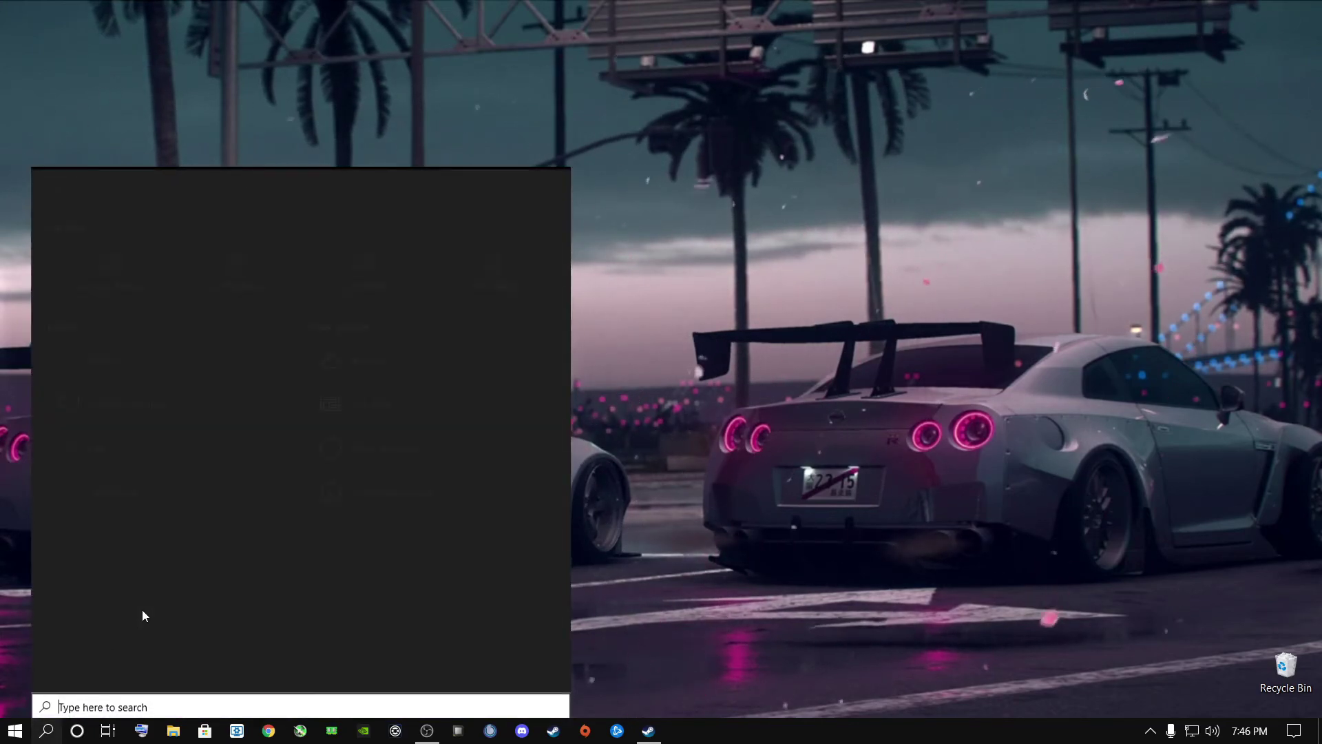
type("devic")
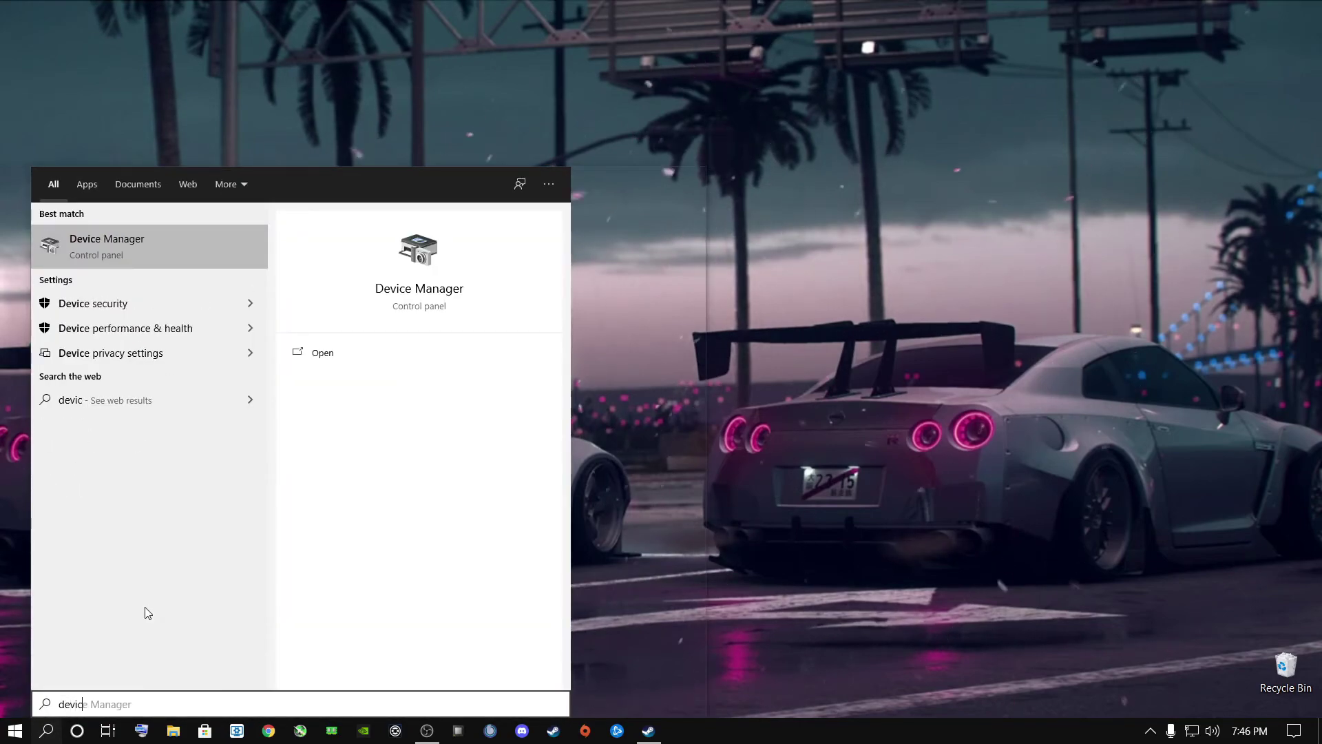
type("e")
key("Tab")
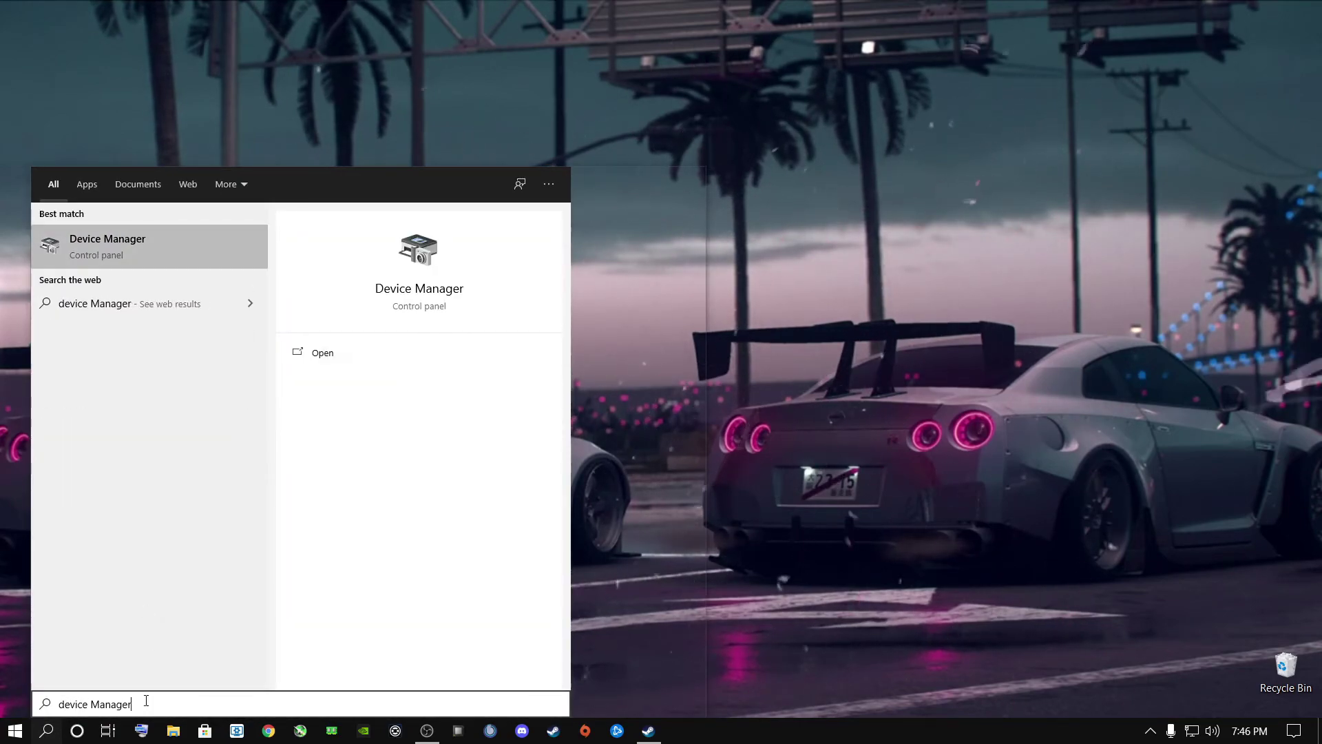
left_click(171, 295)
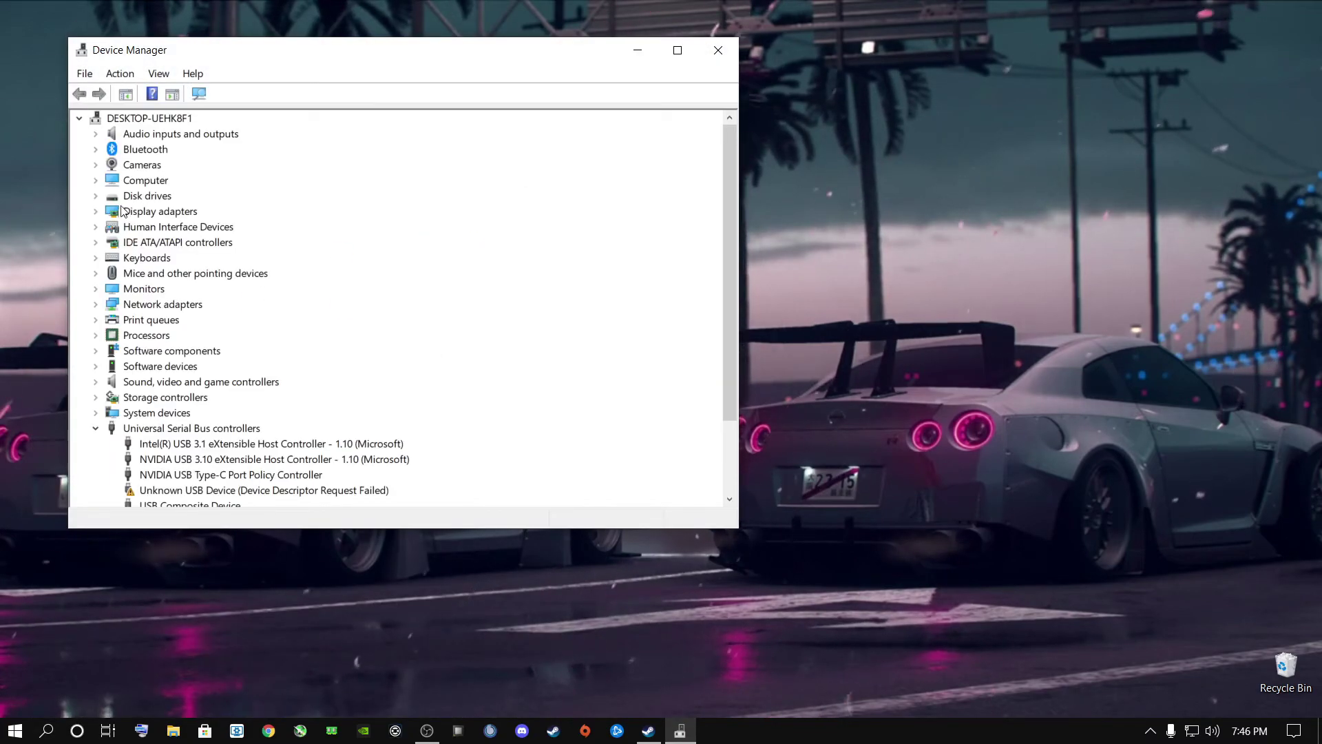
Run an automatic driver update search for the NVIDIA GeForce RTX 2060 display adapter, and dismiss the driver wizard and Device Manager.
double_click(129, 211)
left_click(172, 228)
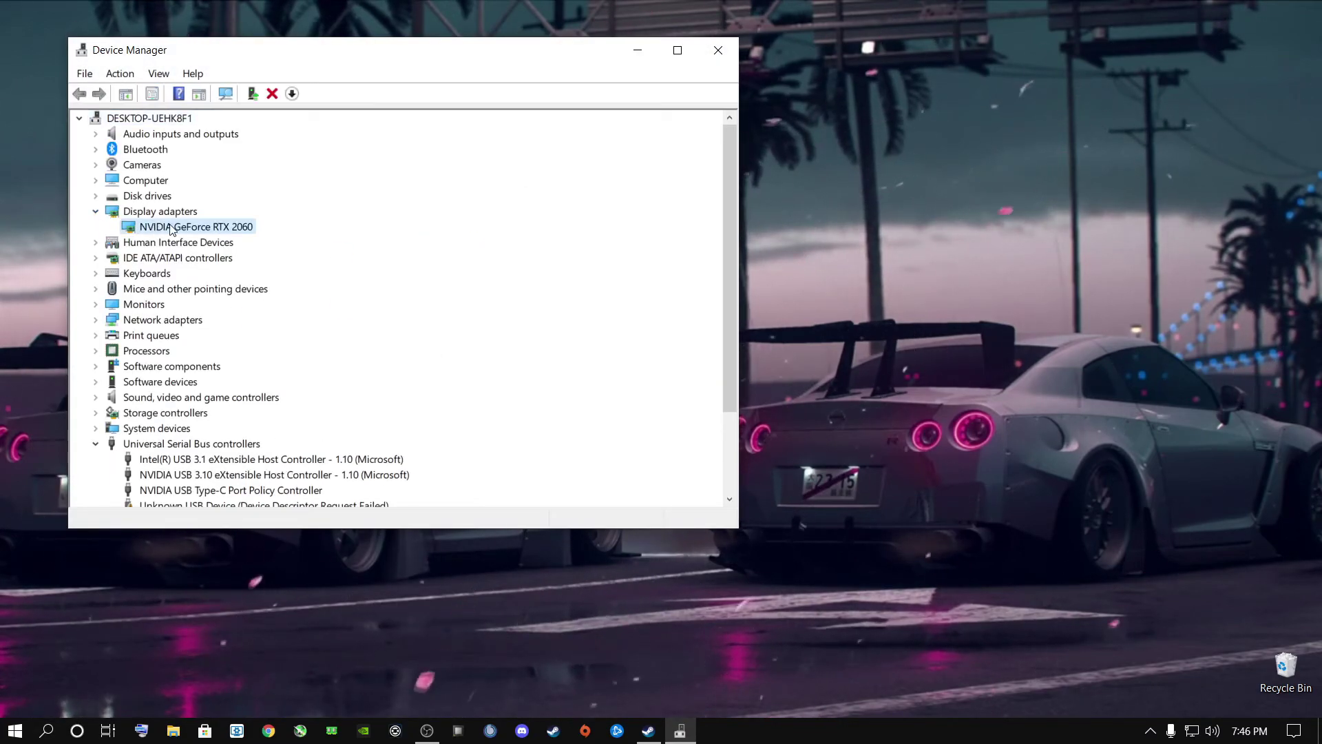
right_click(172, 227)
left_click(230, 238)
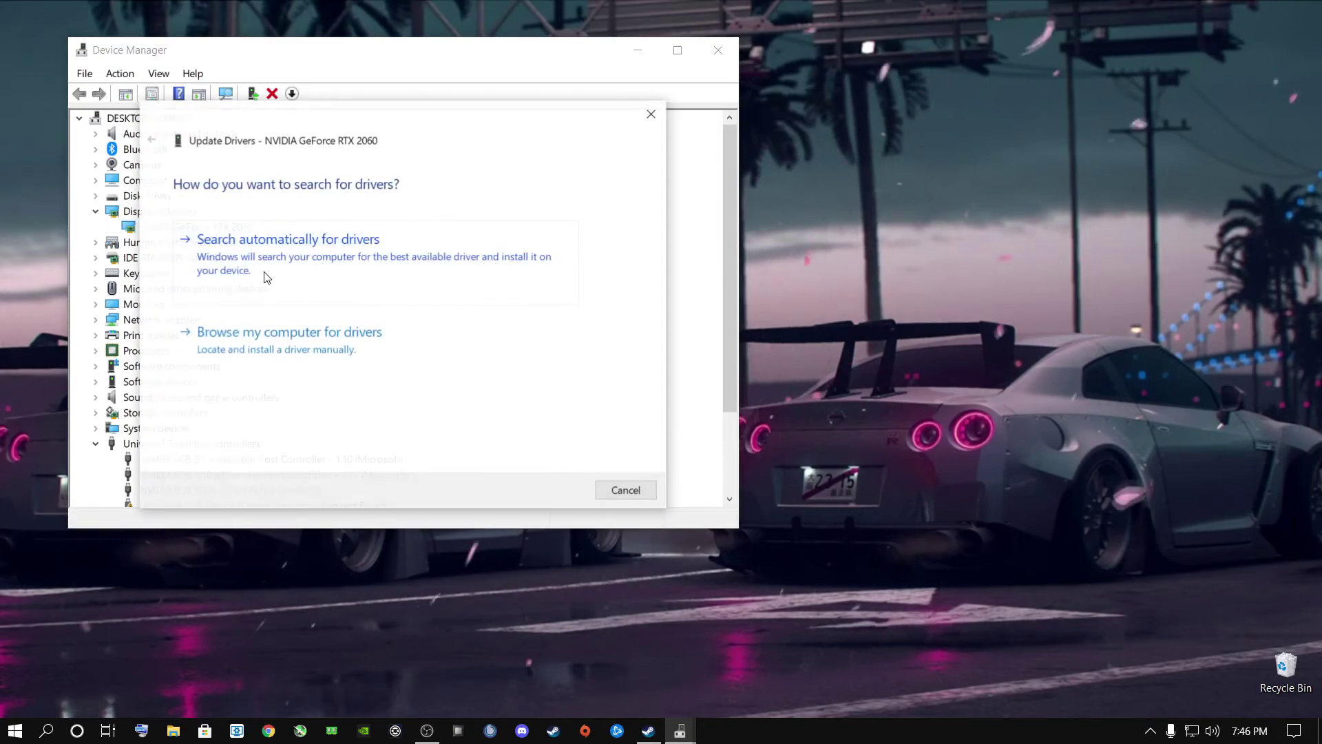
left_click(304, 251)
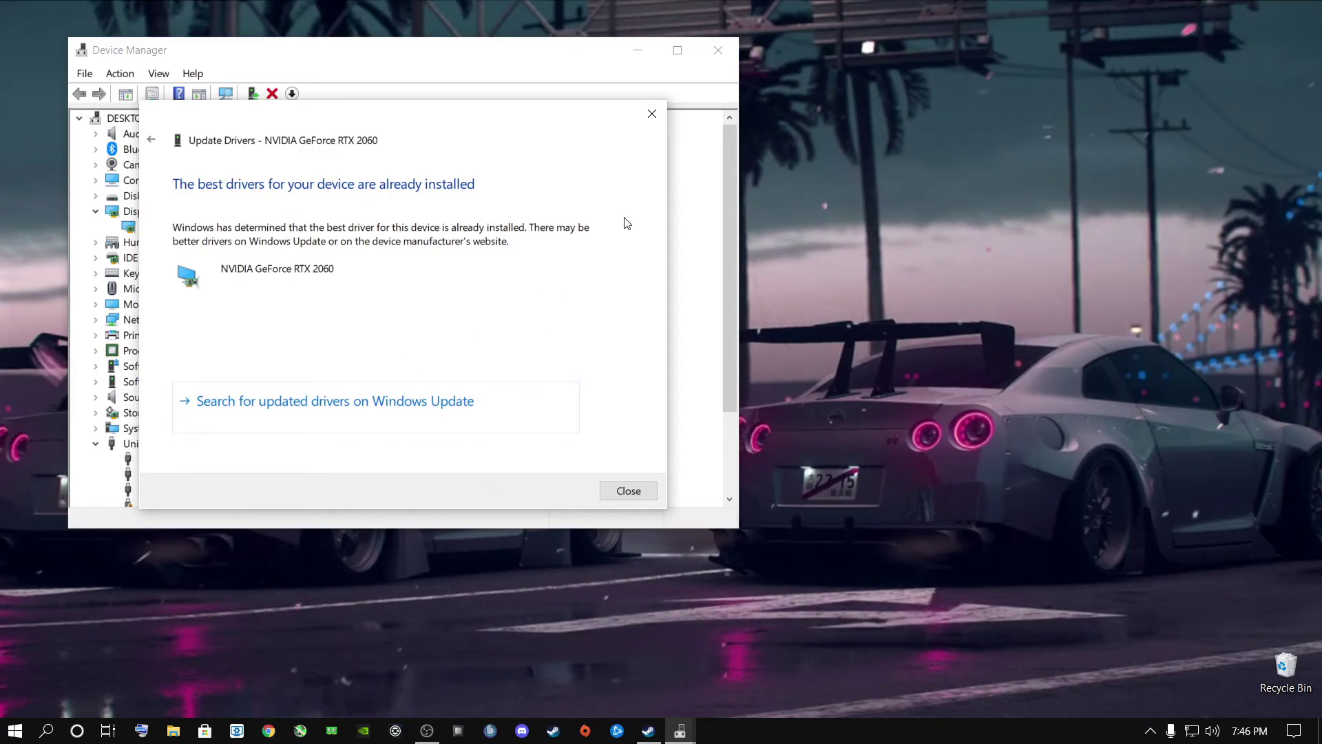
left_click(651, 113)
left_click(637, 50)
right_click(629, 379)
left_click(661, 433)
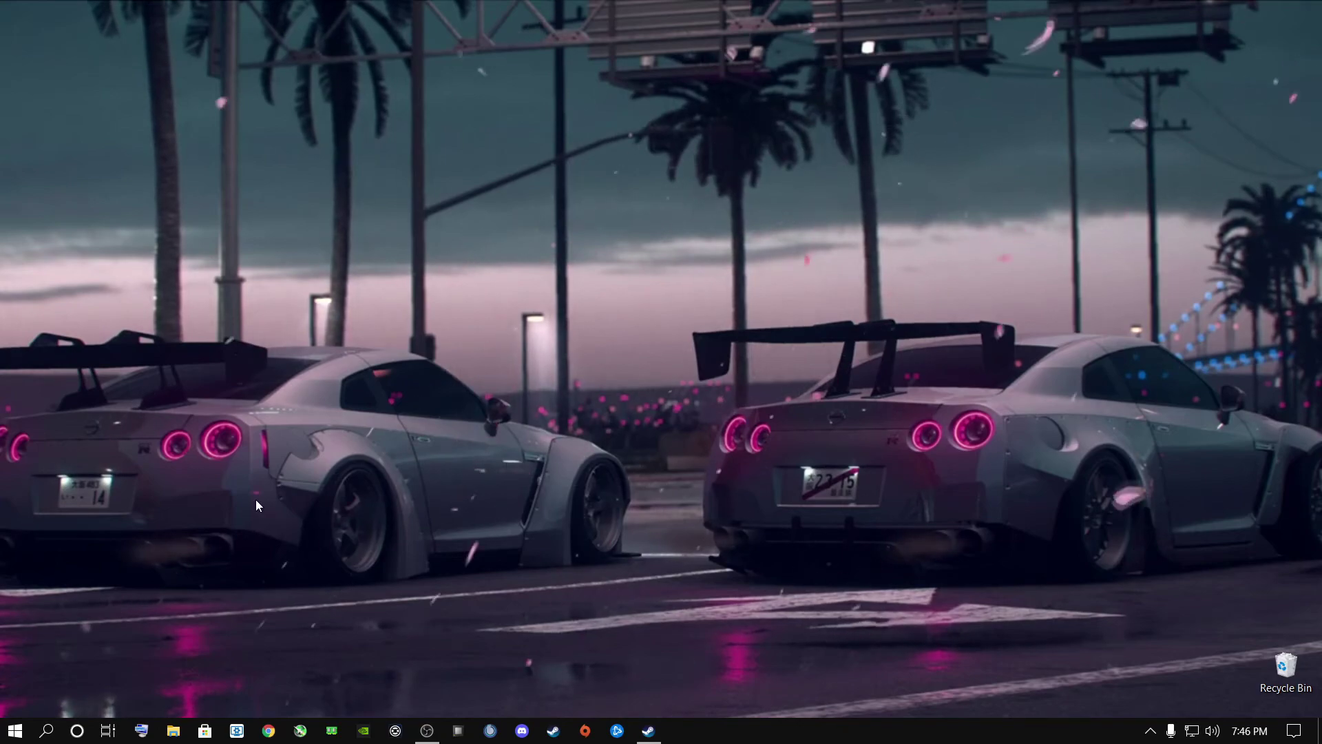
Search Windows for the Graphics settings page and open it.
left_click(48, 733)
type("gra")
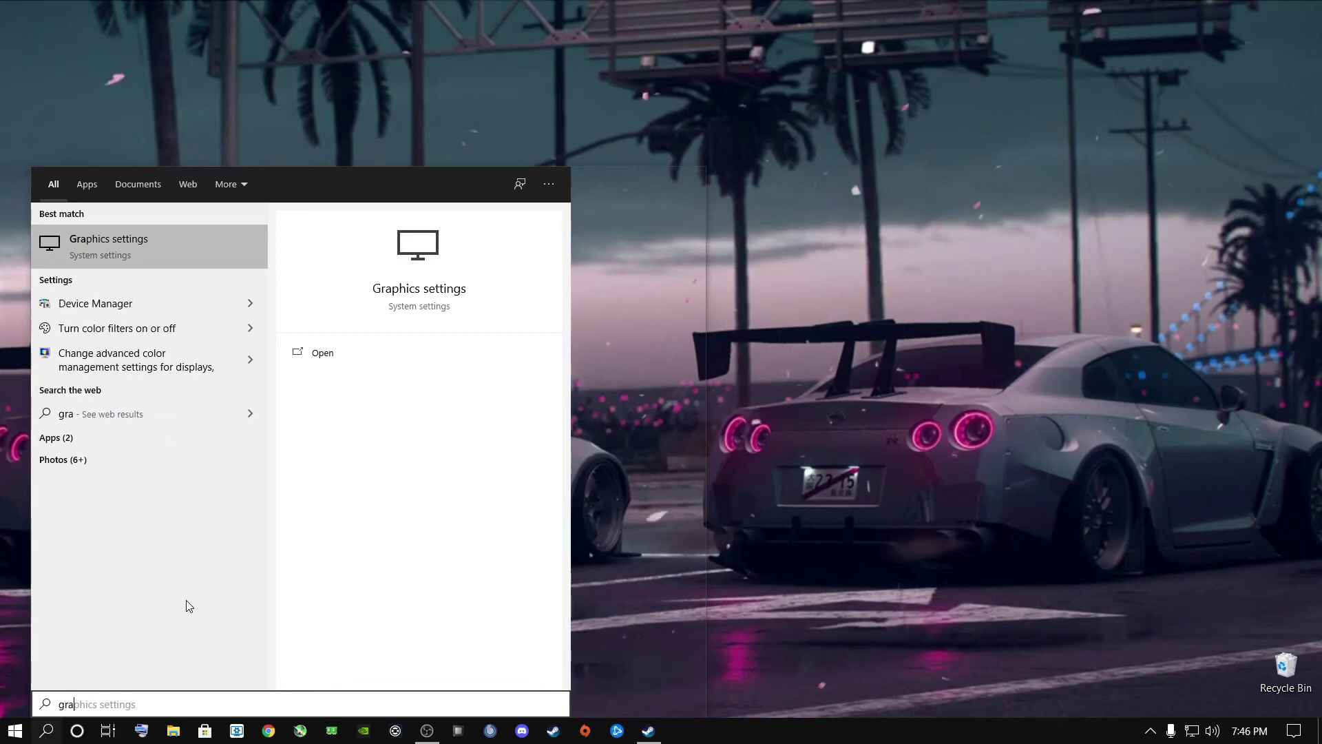
key("Tab")
key("shift+Tab")
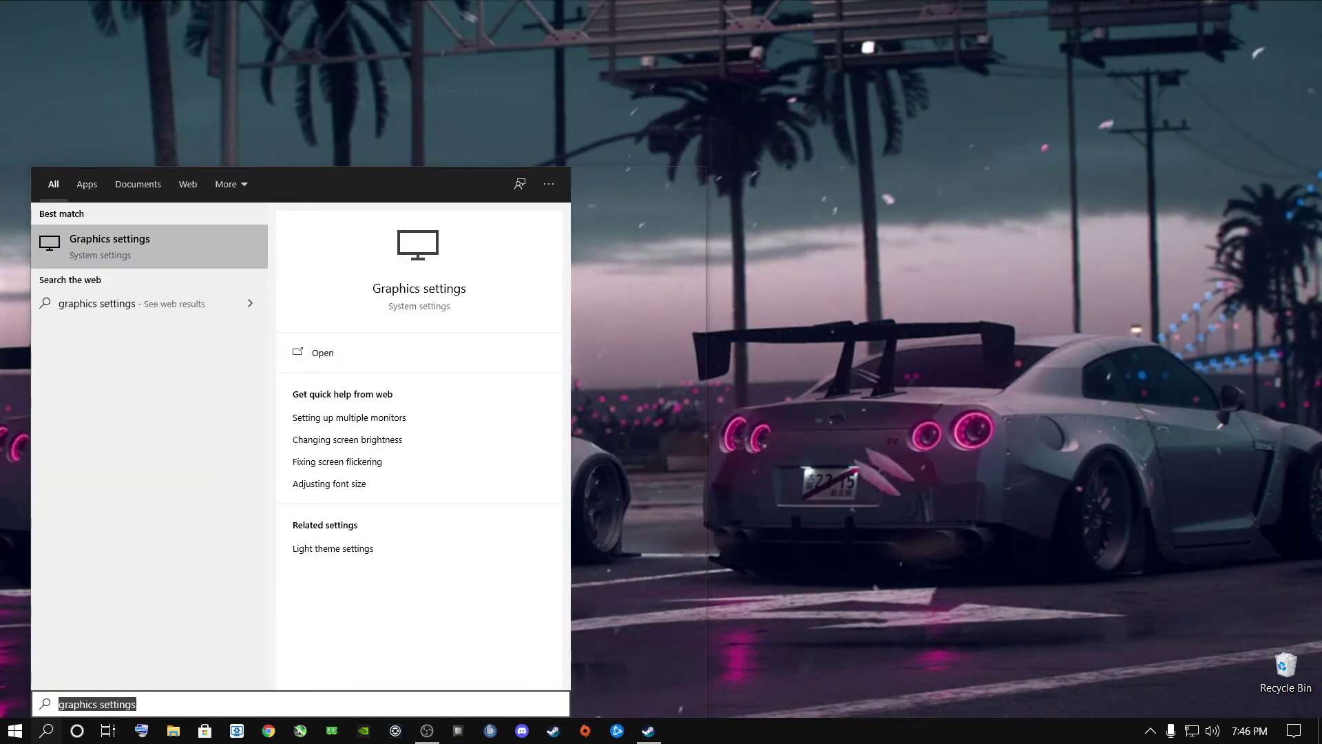
left_click(121, 245)
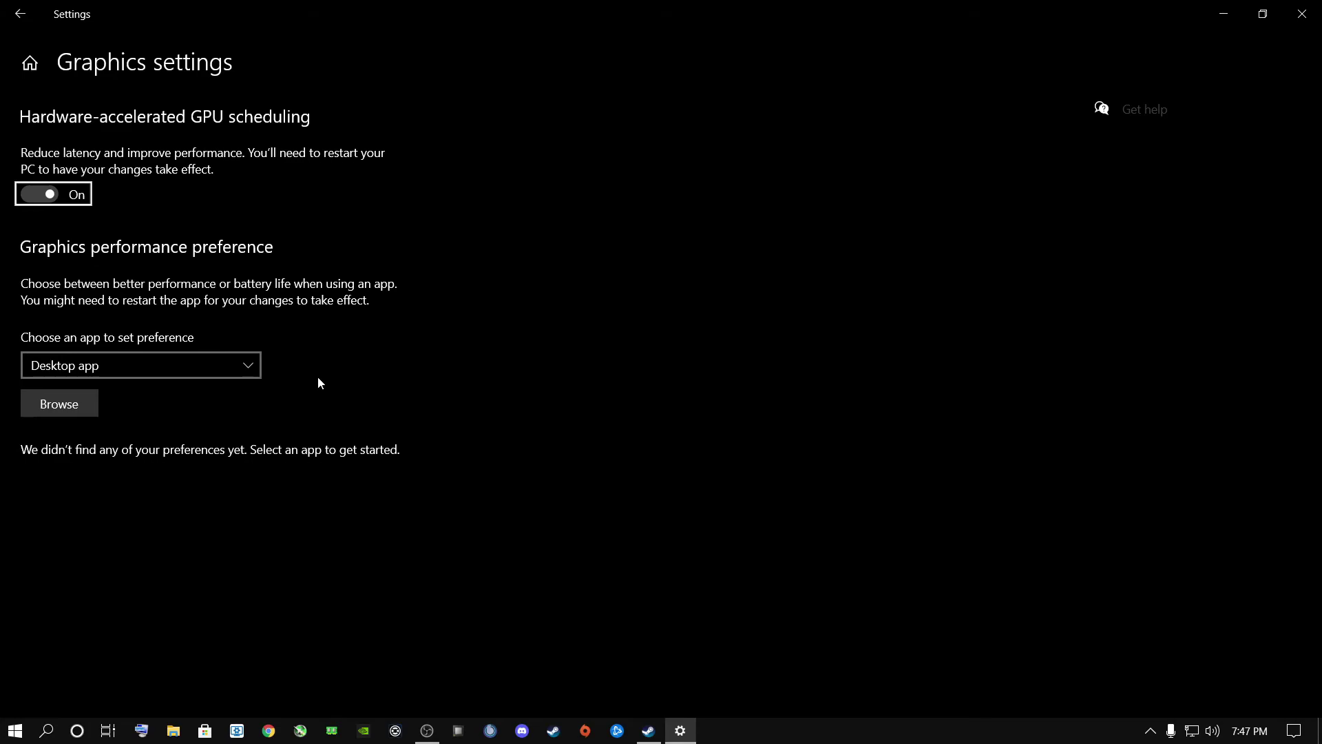
Add the HorizonZeroDawn application from the New Installed Games folder on the G: drive to the graphics performance preference list.
left_click(82, 404)
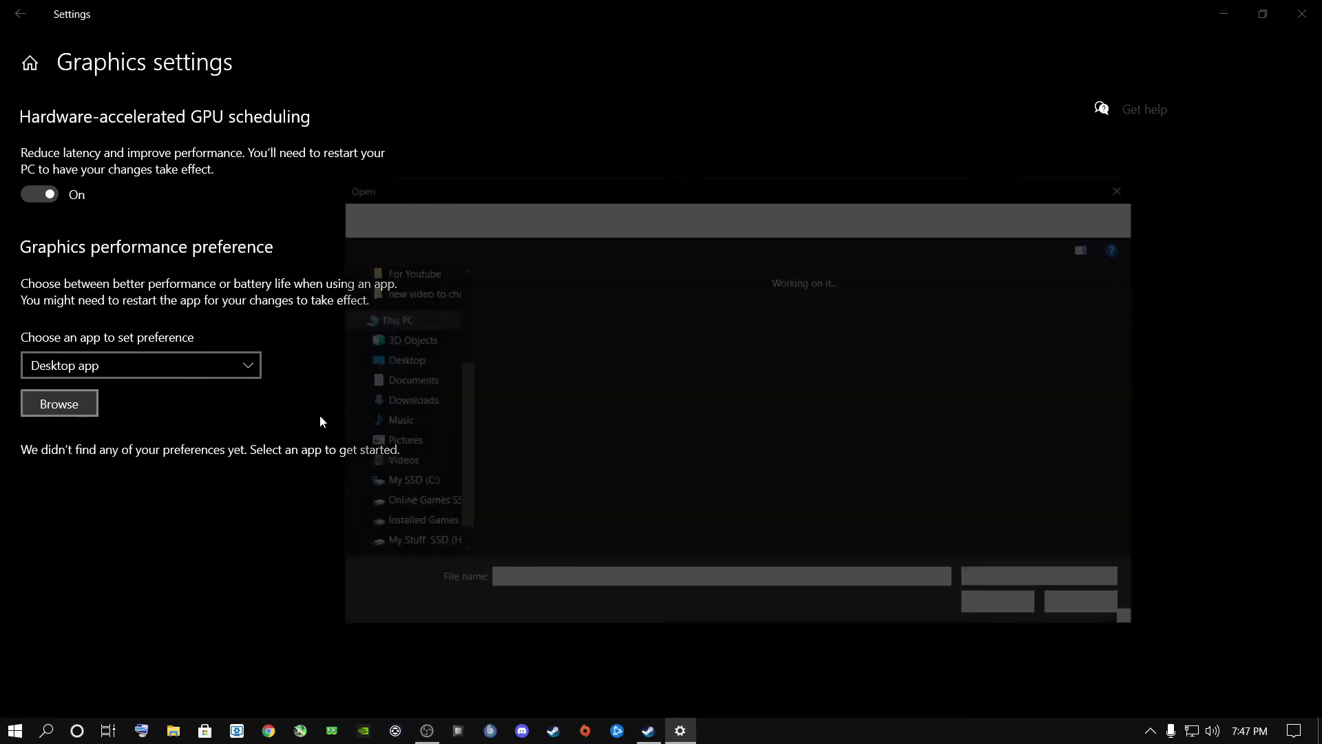
left_click(412, 525)
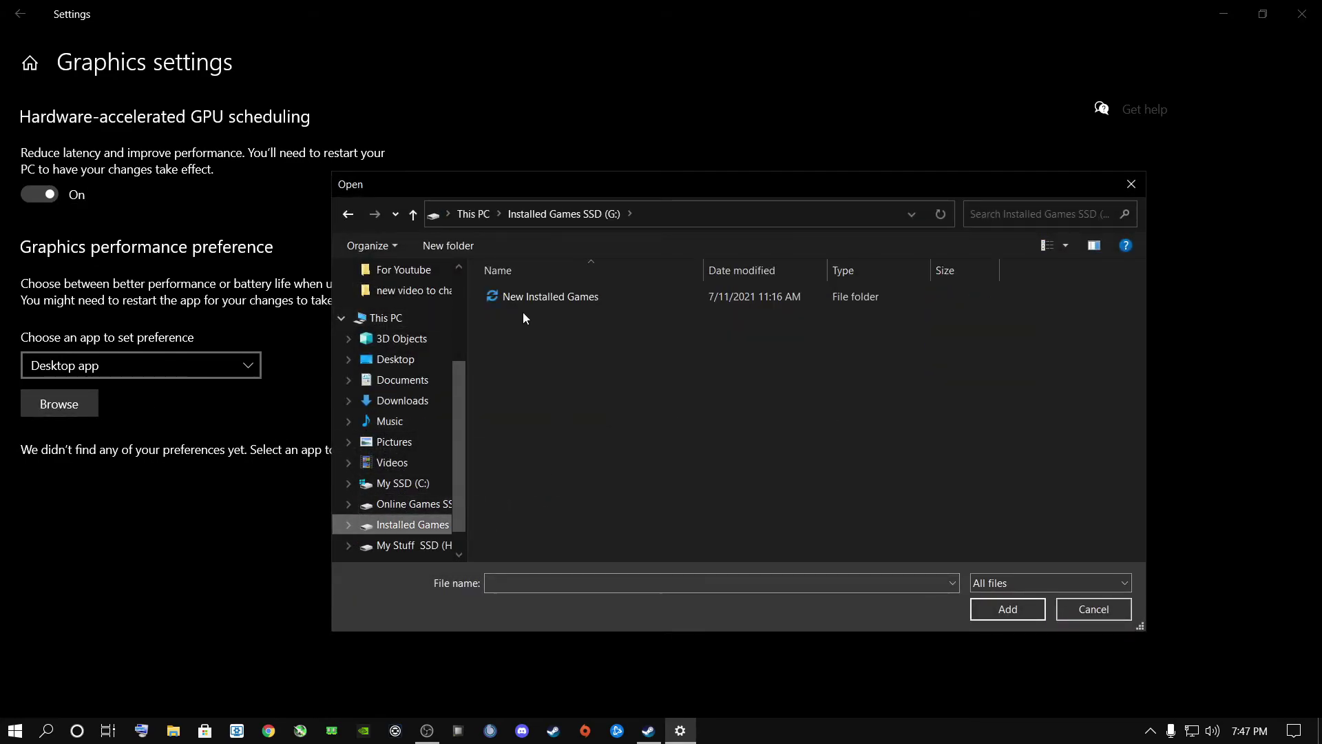
double_click(517, 299)
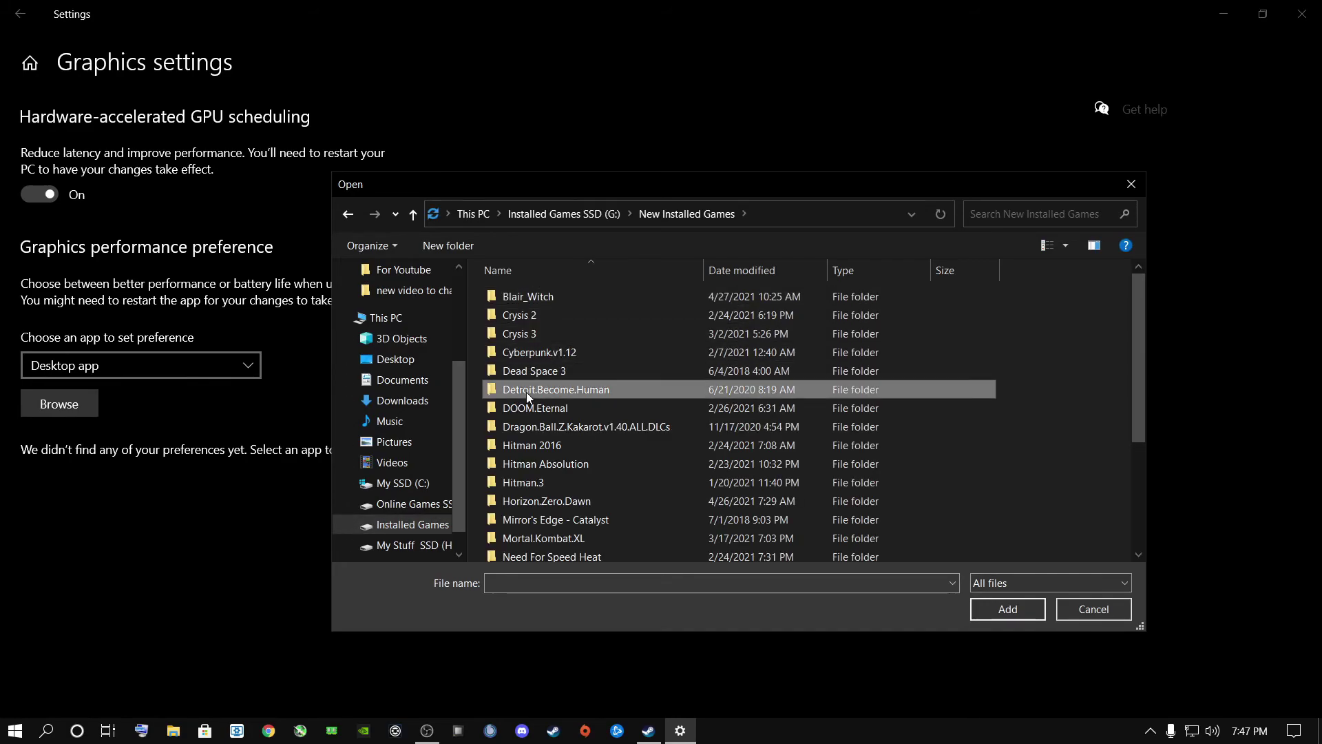
double_click(535, 500)
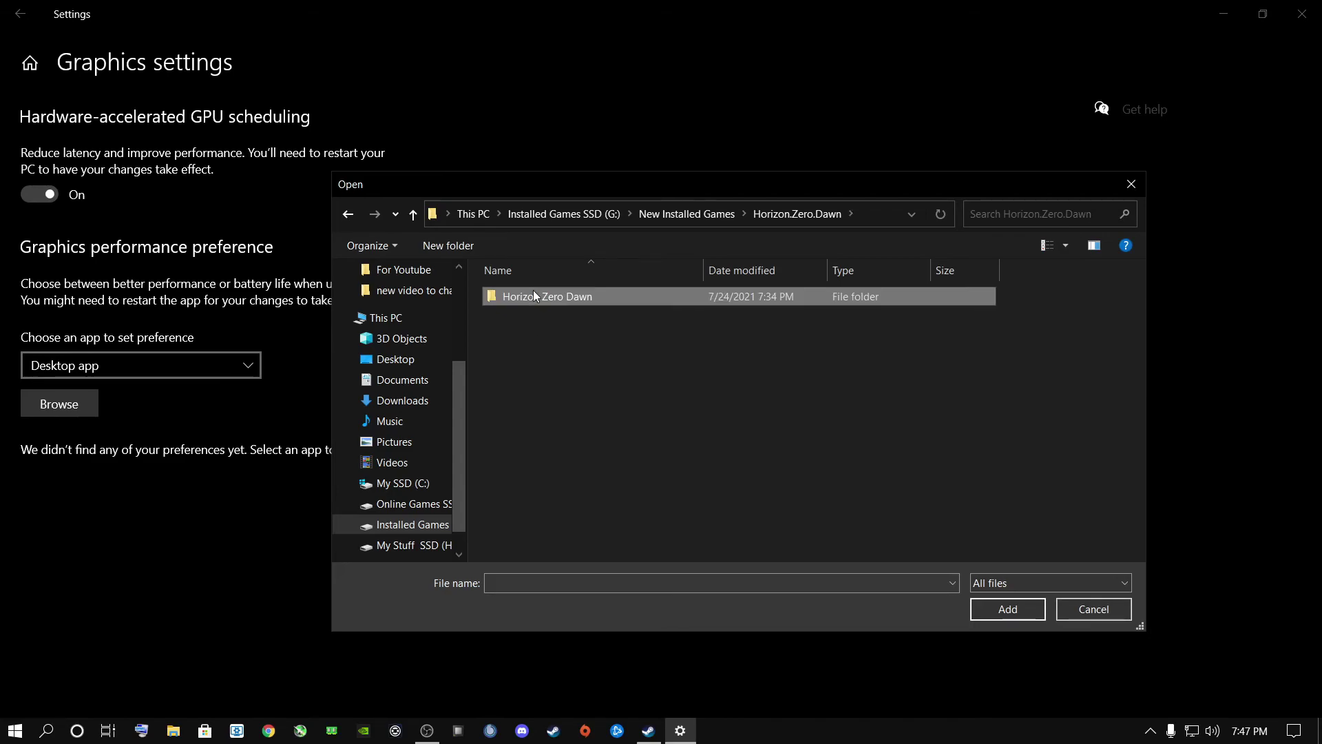
double_click(532, 291)
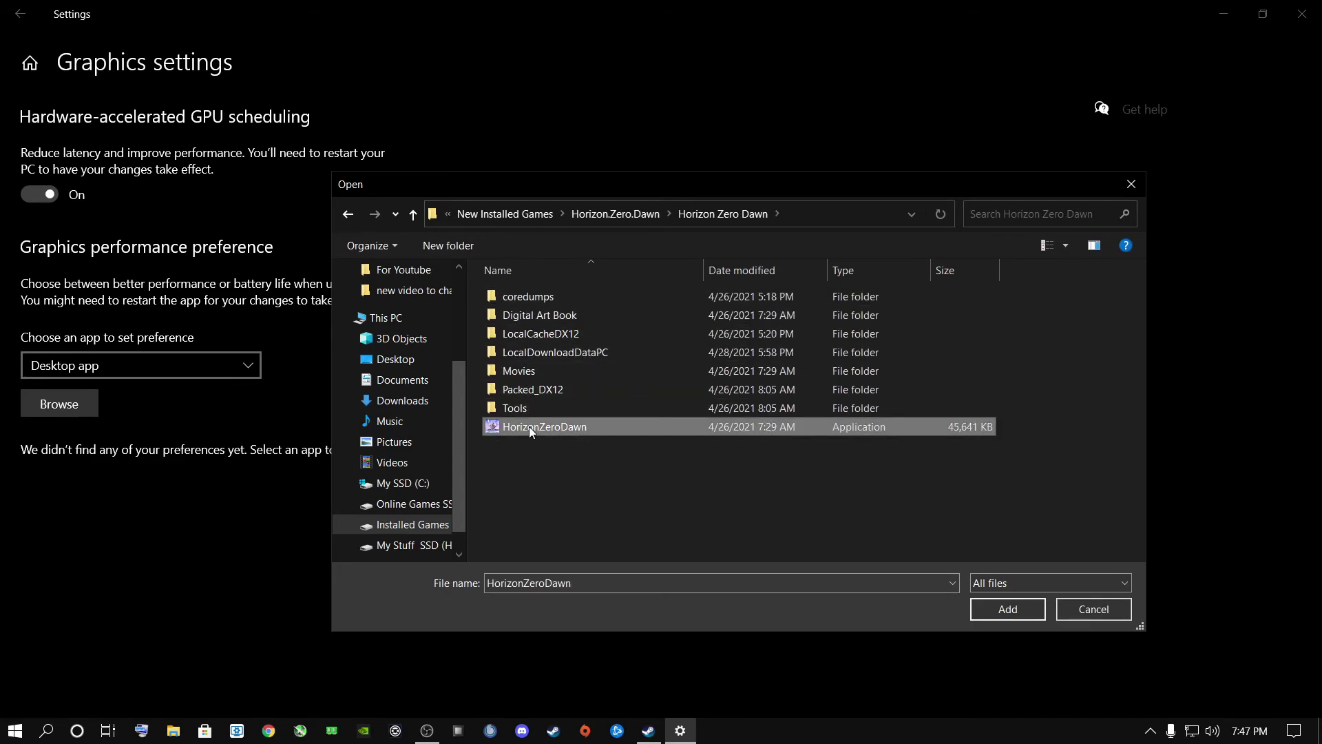
double_click(528, 427)
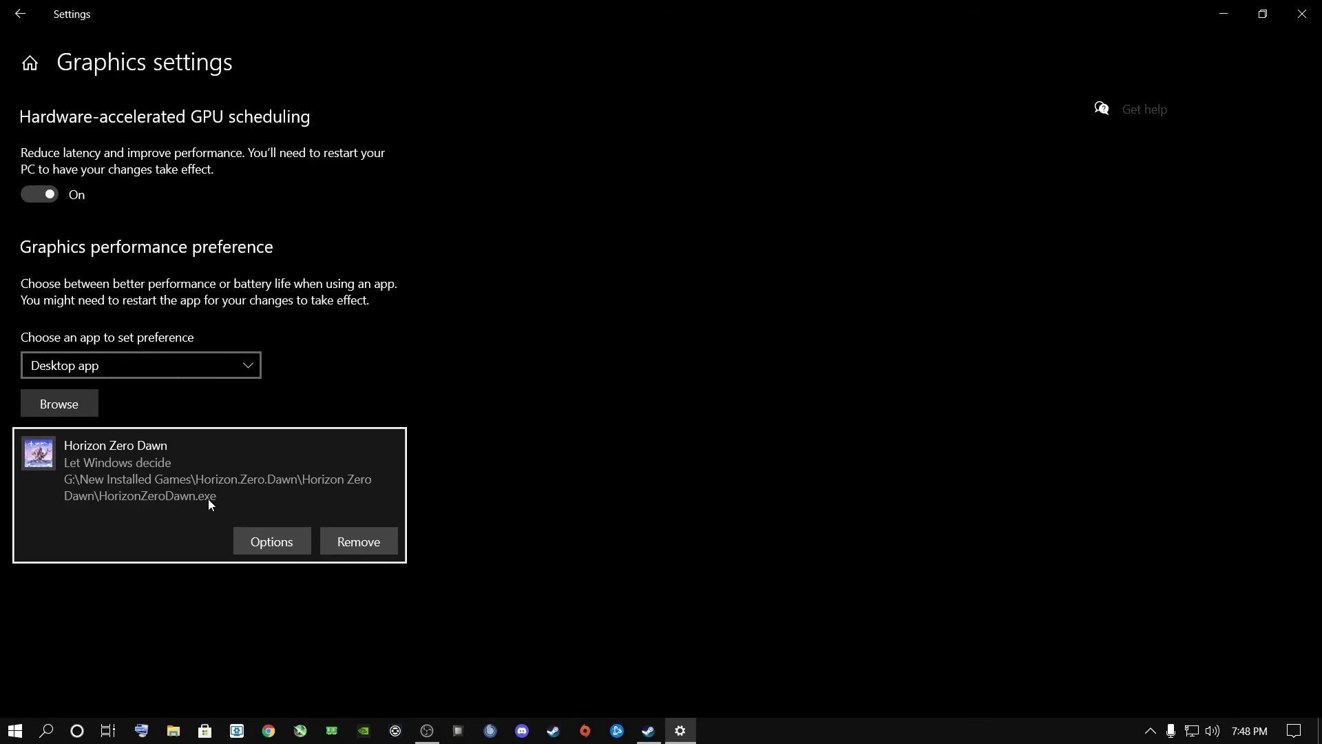
Set the graphics preference for Horizon Zero Dawn to High performance, save it and close Settings.
left_click(270, 543)
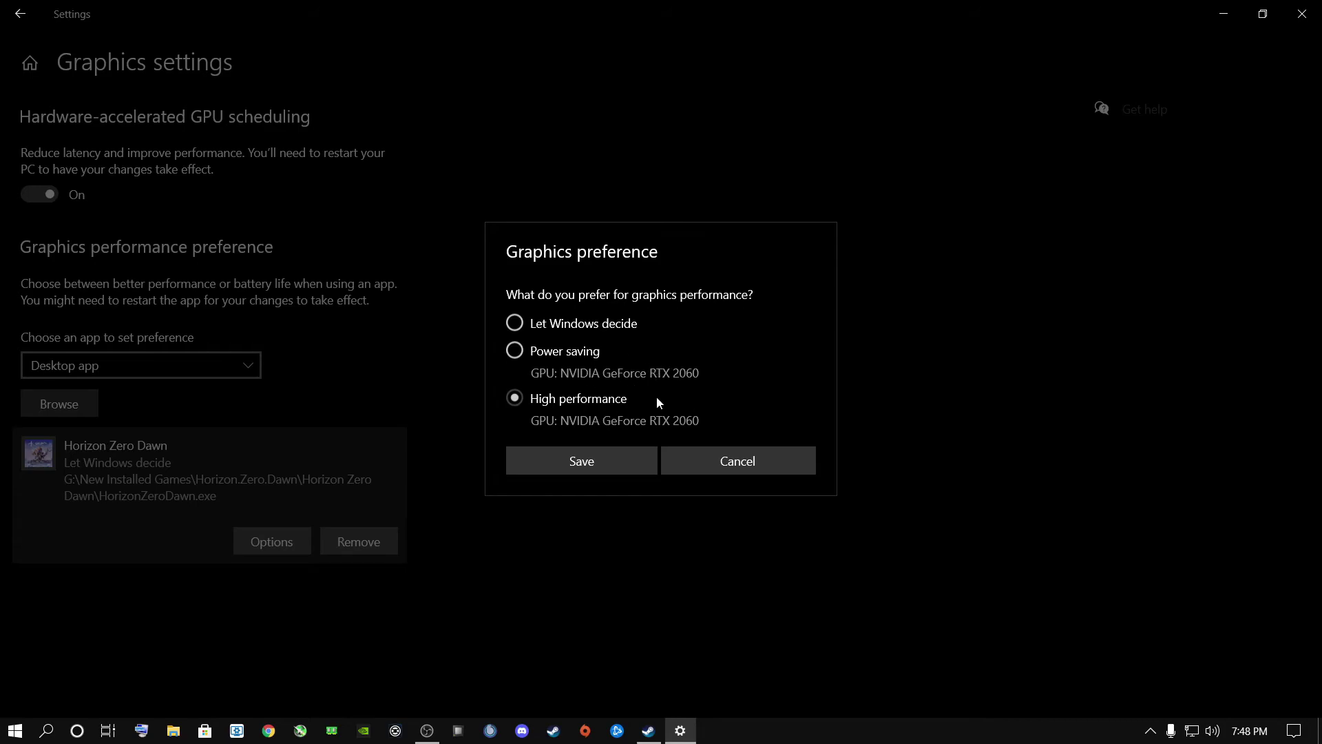
left_click(584, 461)
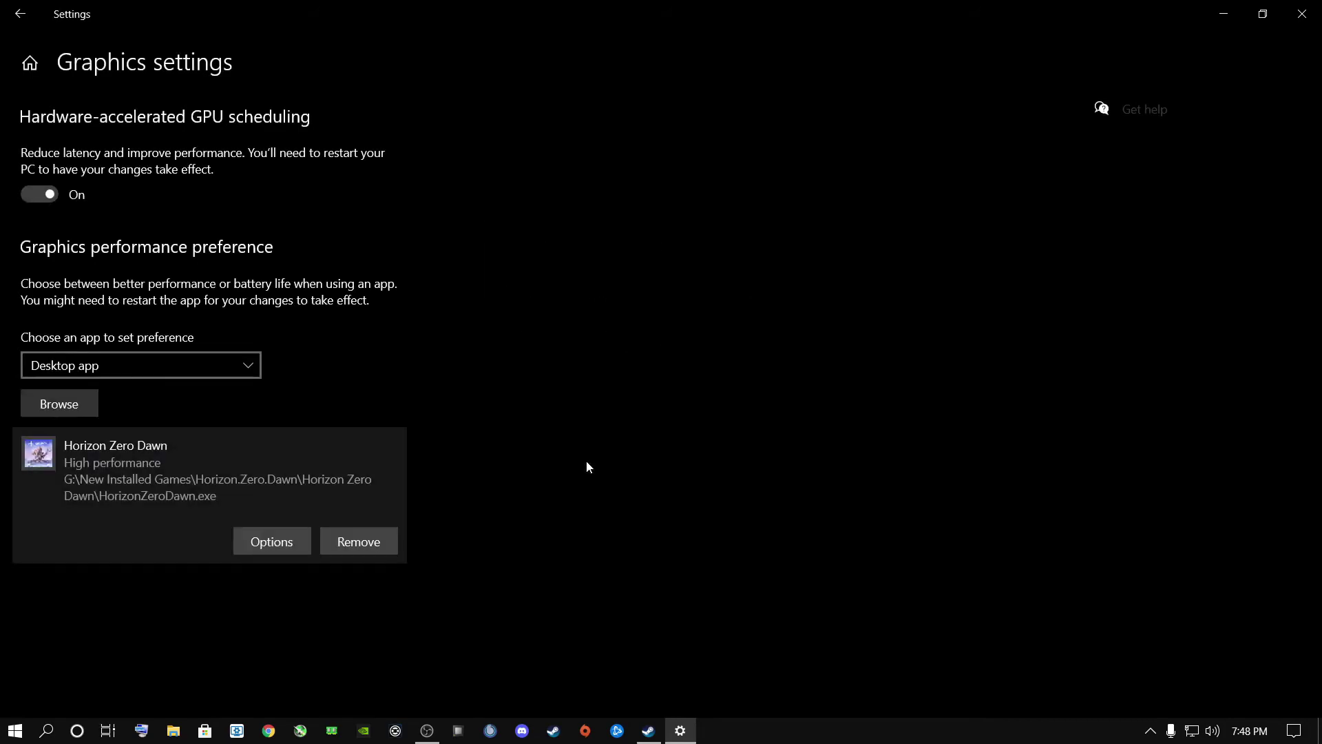
left_click(1301, 14)
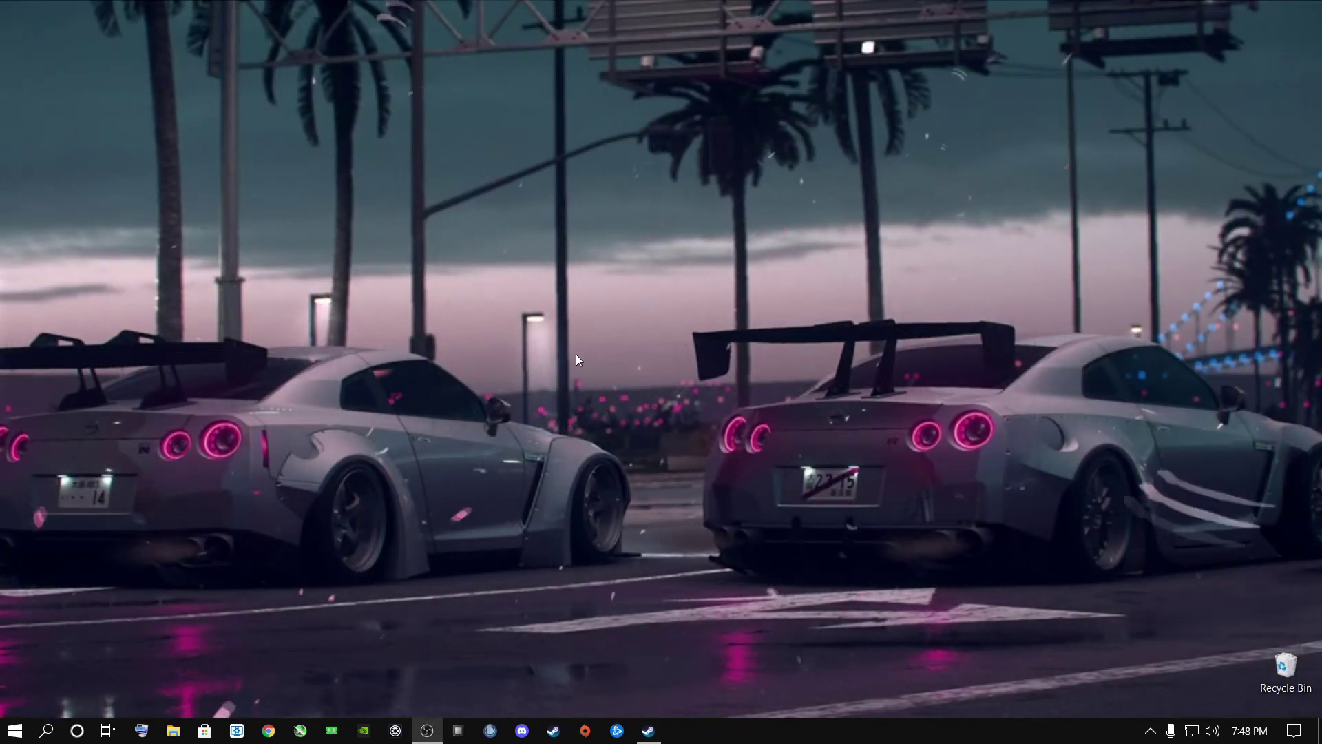
right_click(588, 375)
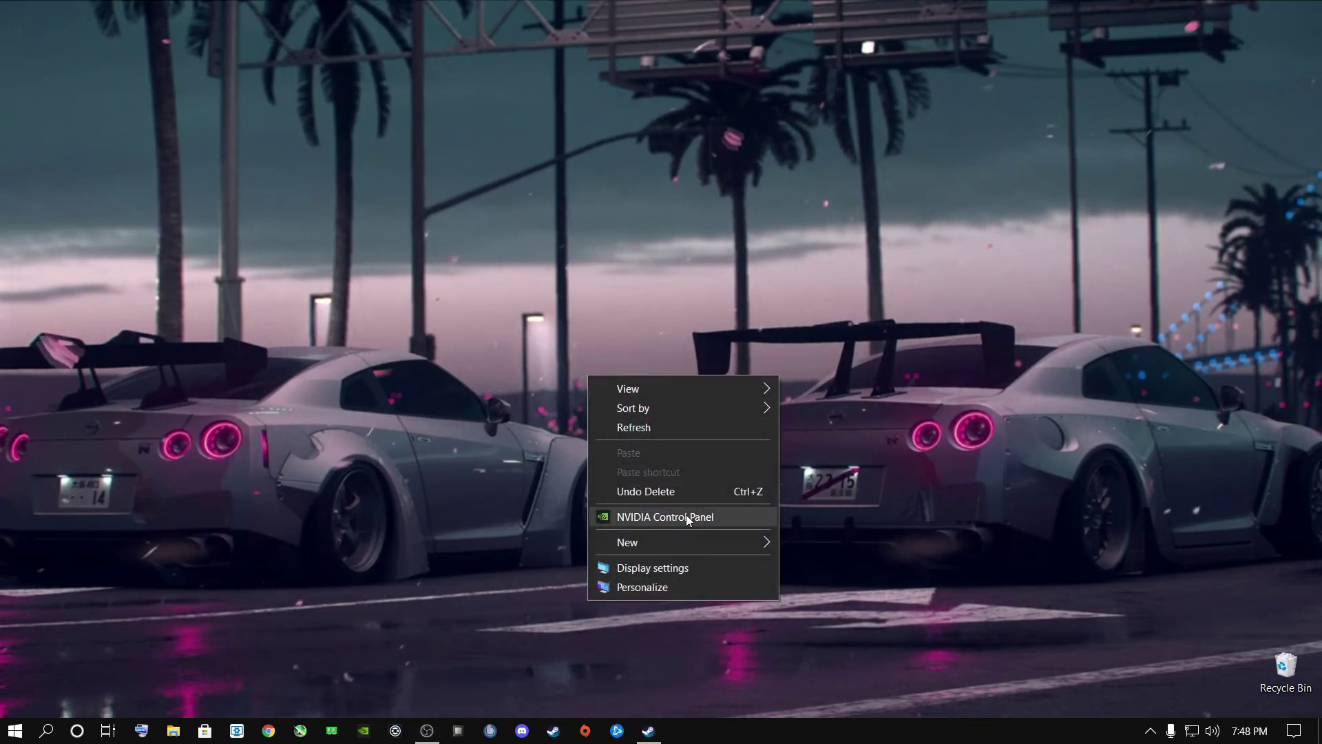
left_click(379, 474)
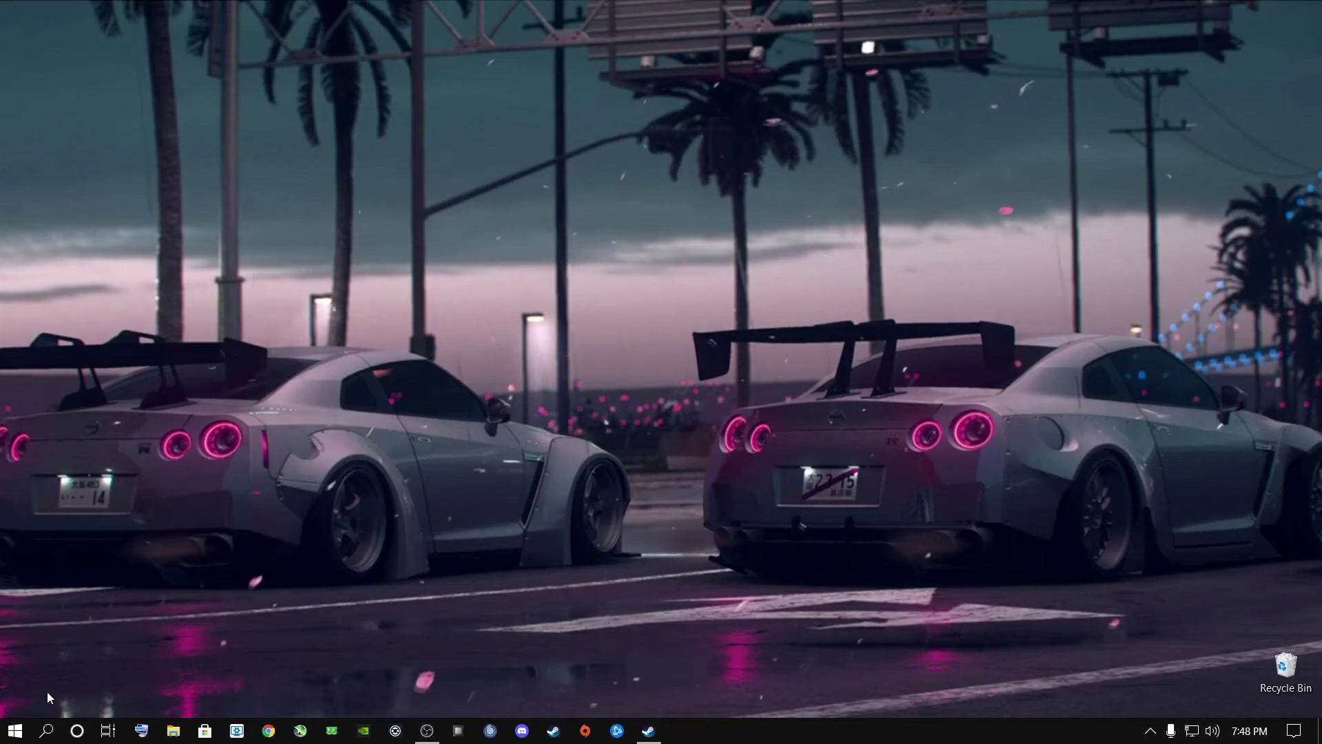
left_click(46, 730)
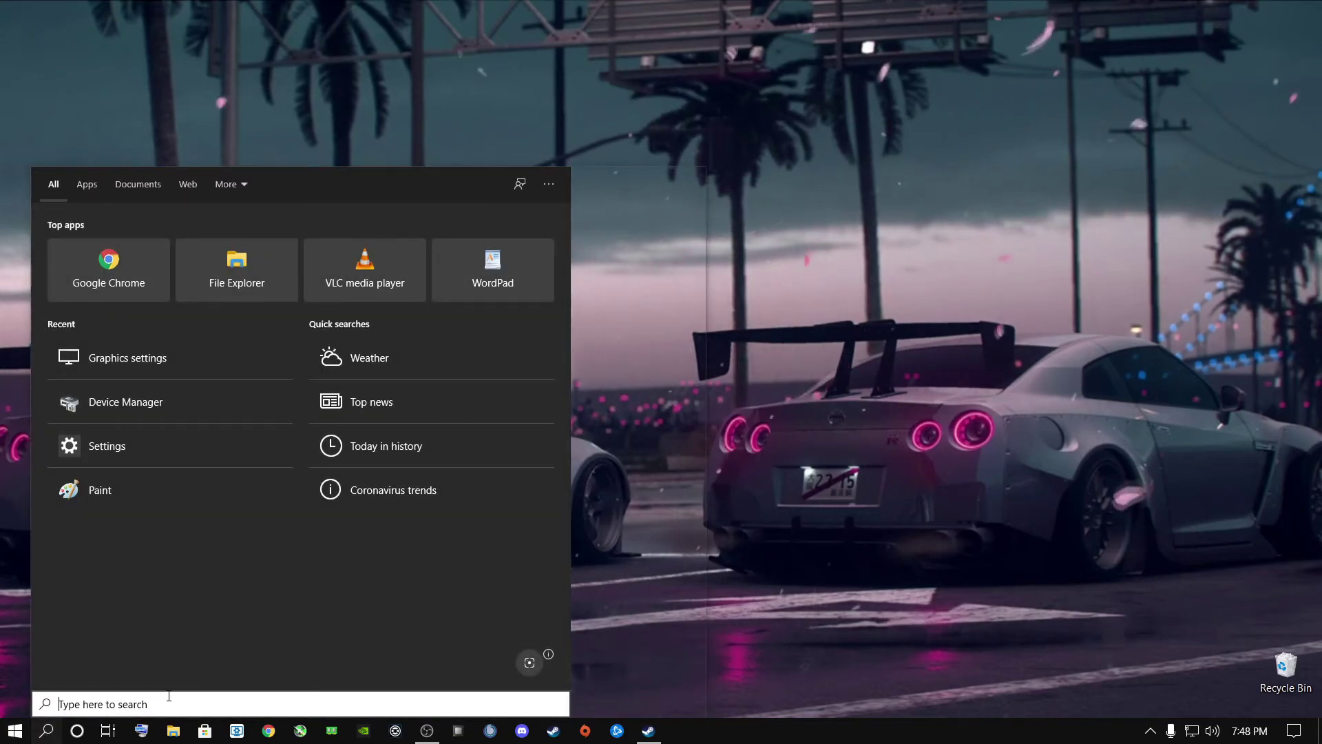
key("Escape")
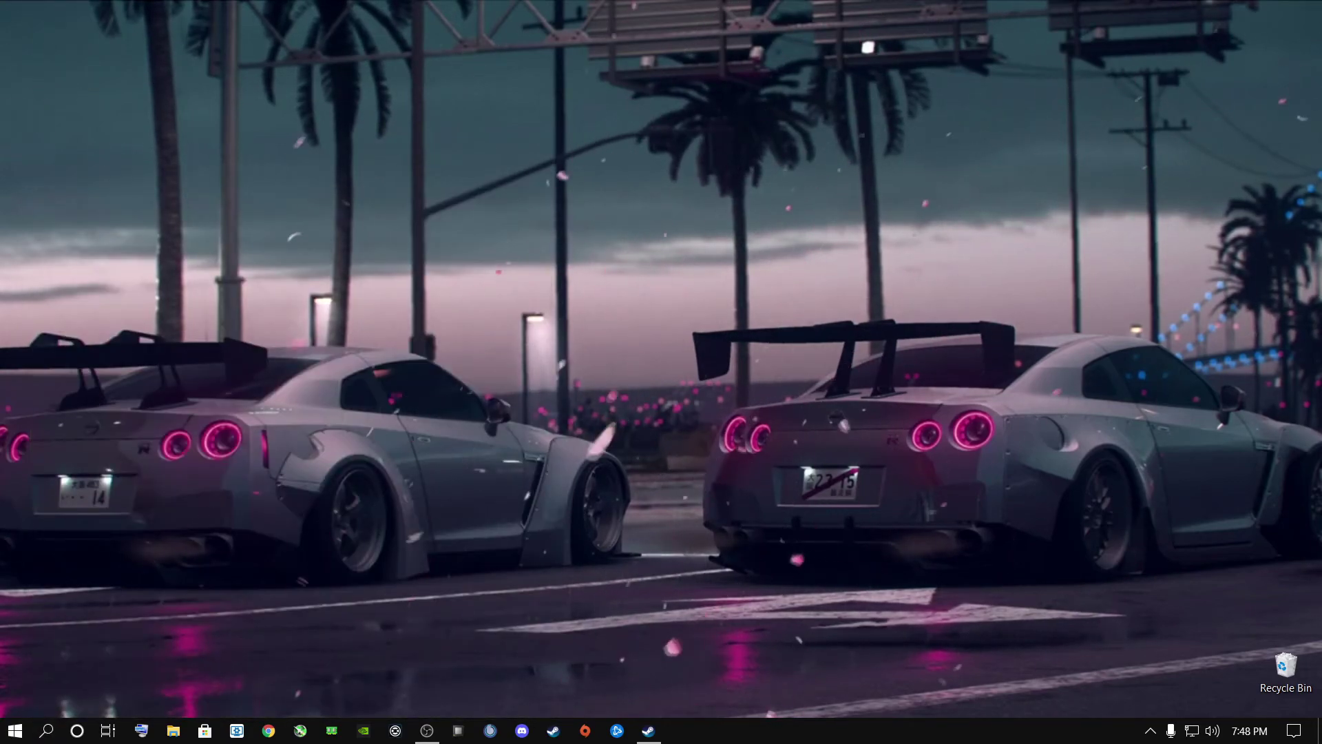
key("super")
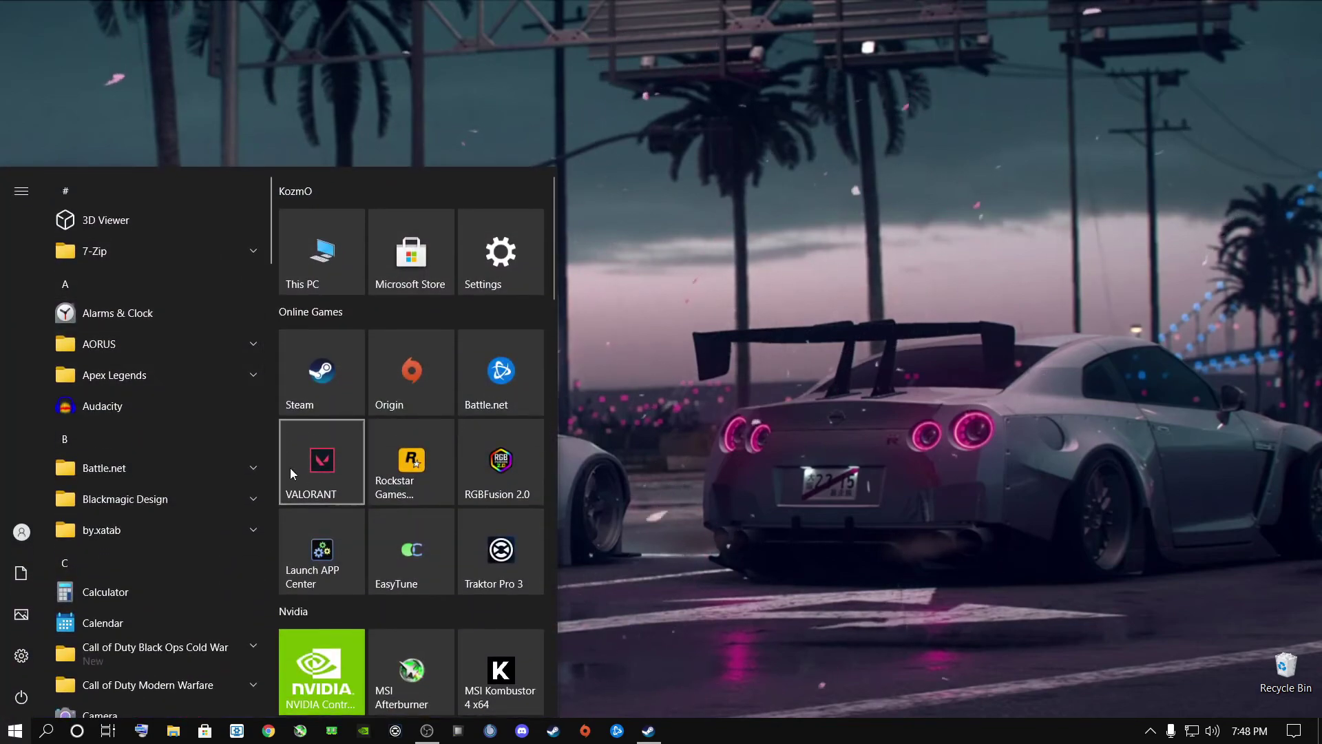
left_click(696, 454)
right_click(593, 343)
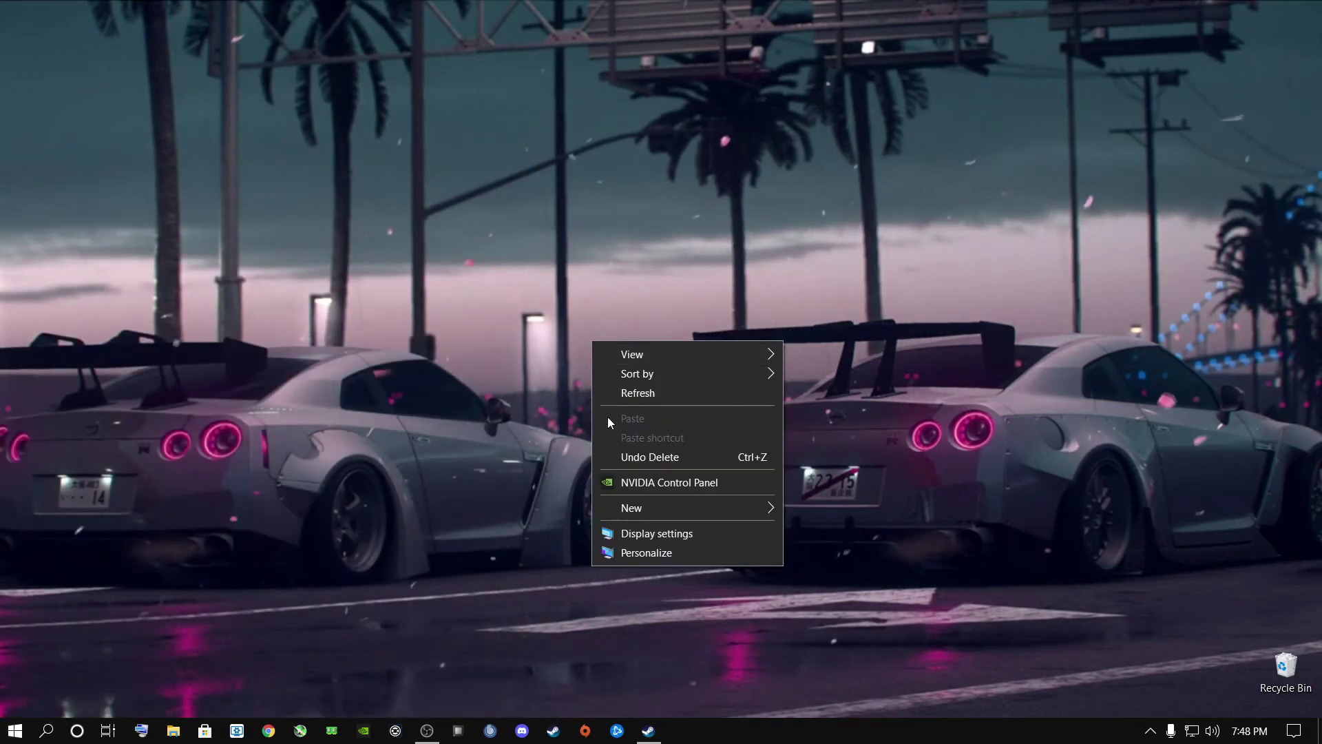
Open the NVIDIA Control Panel and go to the Adjust Image Settings with Preview page.
left_click(639, 485)
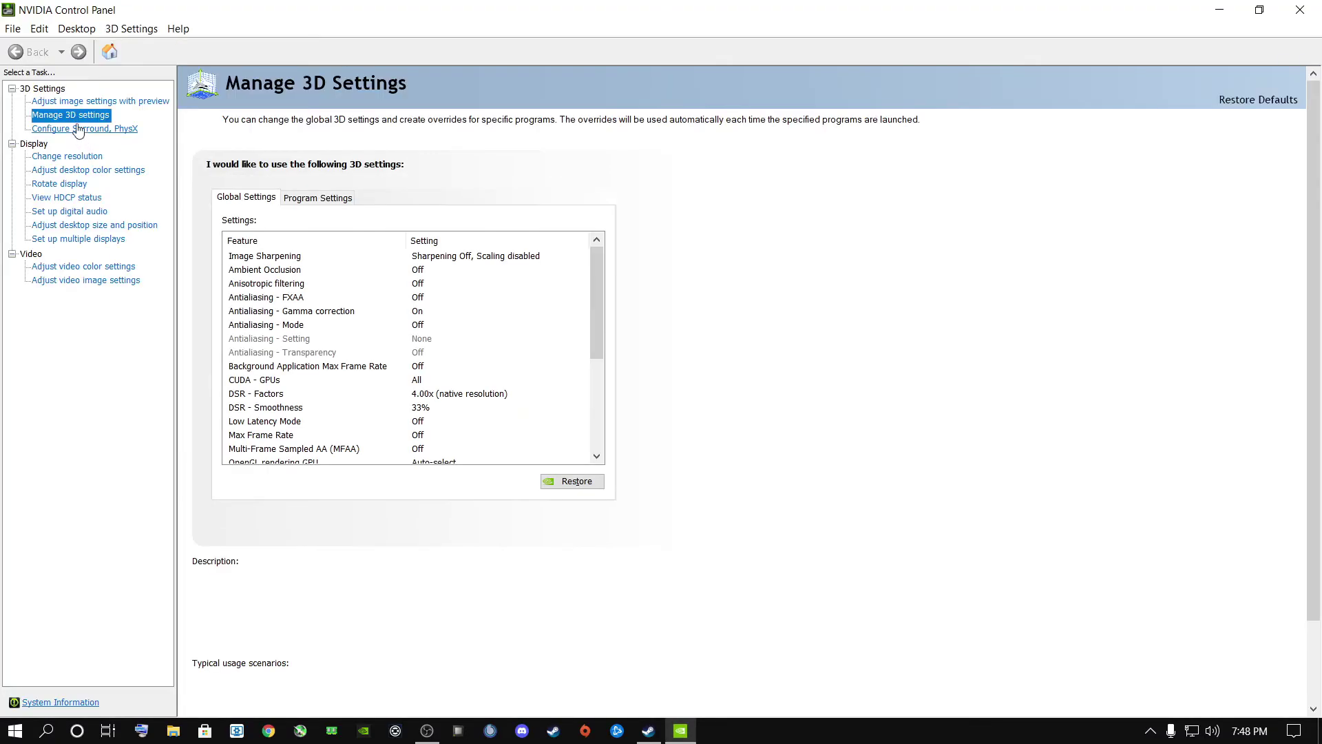
left_click(72, 101)
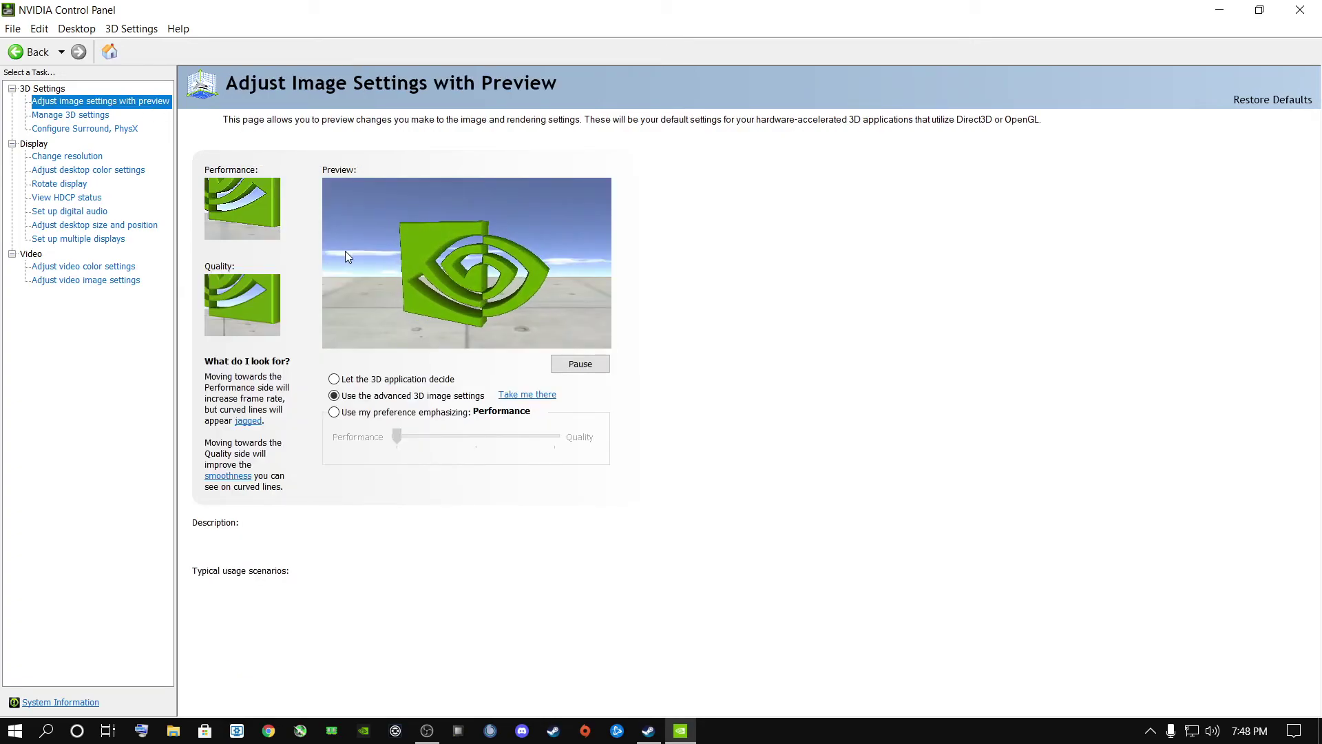
mouse_move(354, 405)
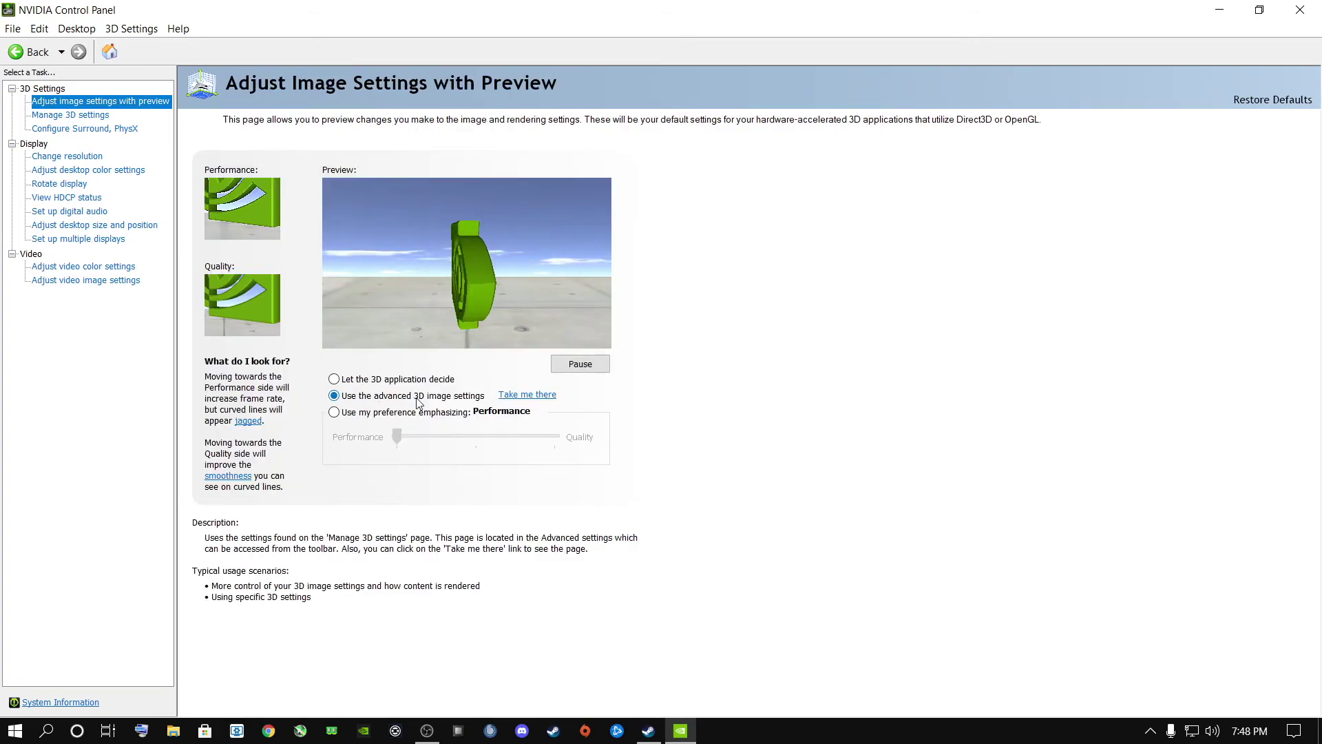
Use the own-preference image setting, try its Quality and Balanced levels, and set the emphasis to Performance.
left_click(337, 414)
left_click_drag(398, 437, 555, 437)
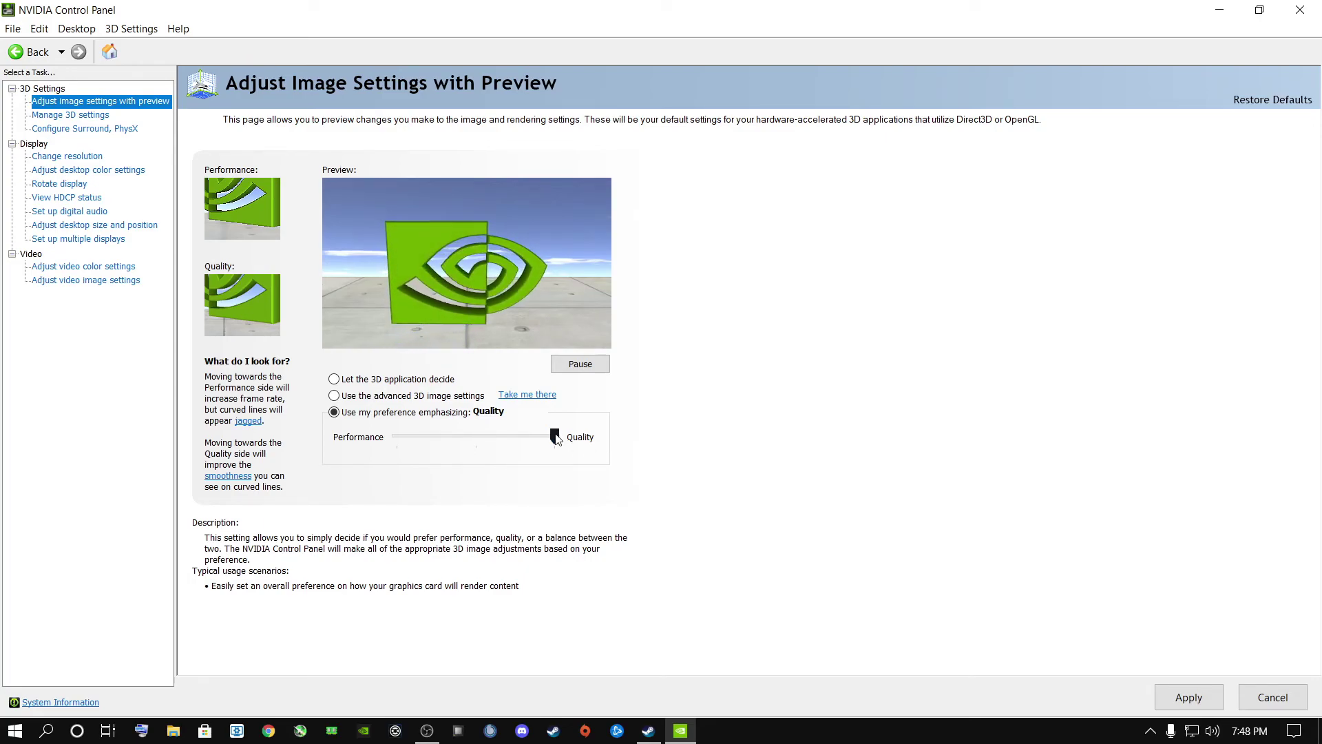
left_click_drag(557, 439, 476, 437)
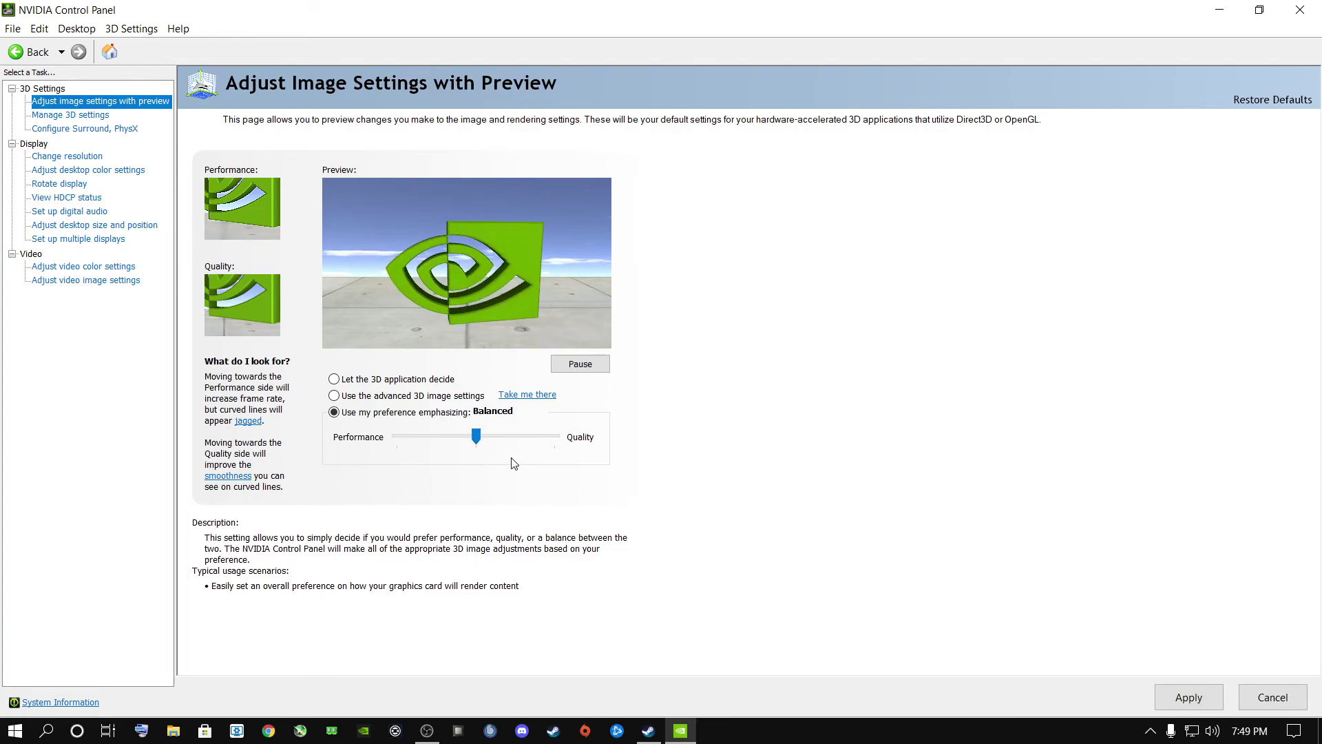
left_click_drag(475, 436, 426, 454)
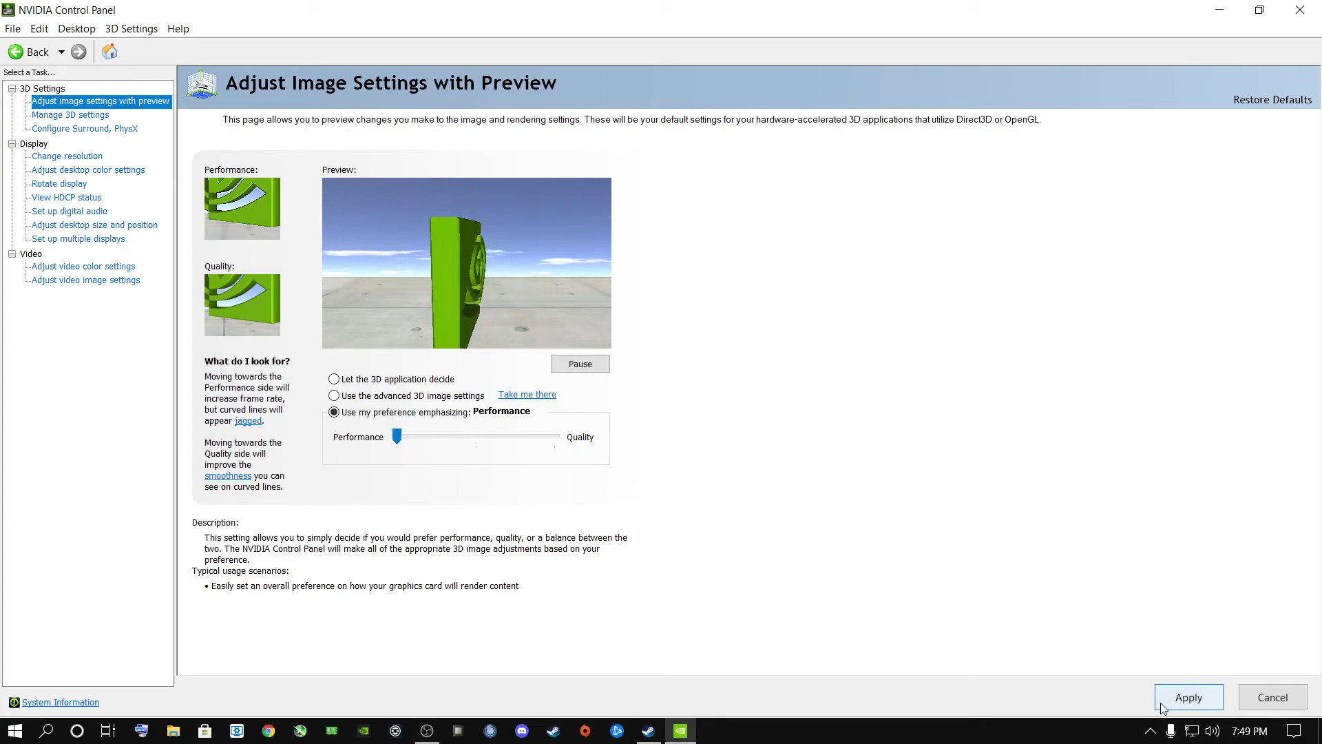
Go to Configure Surround, PhysX without applying the pending image changes, and choose NVIDIA GeForce RTX 2060 as the PhysX processor.
left_click(103, 128)
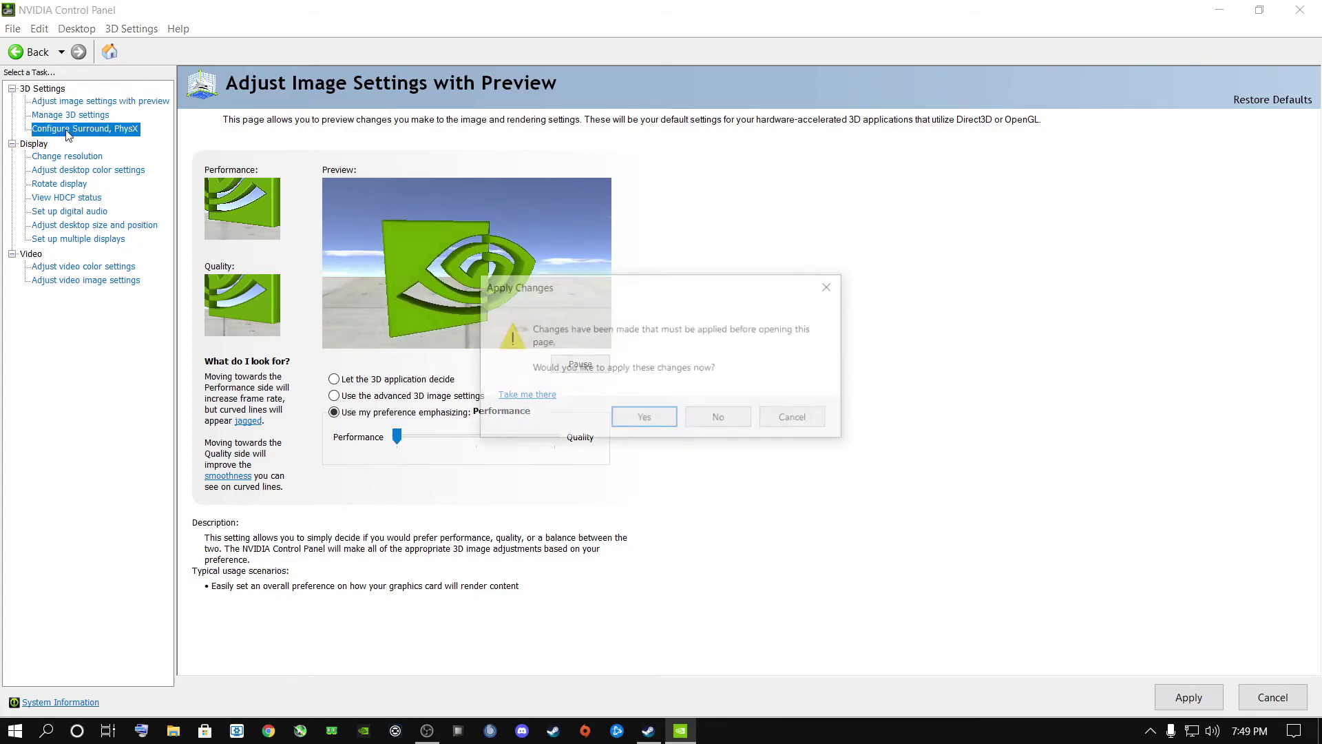
left_click(718, 417)
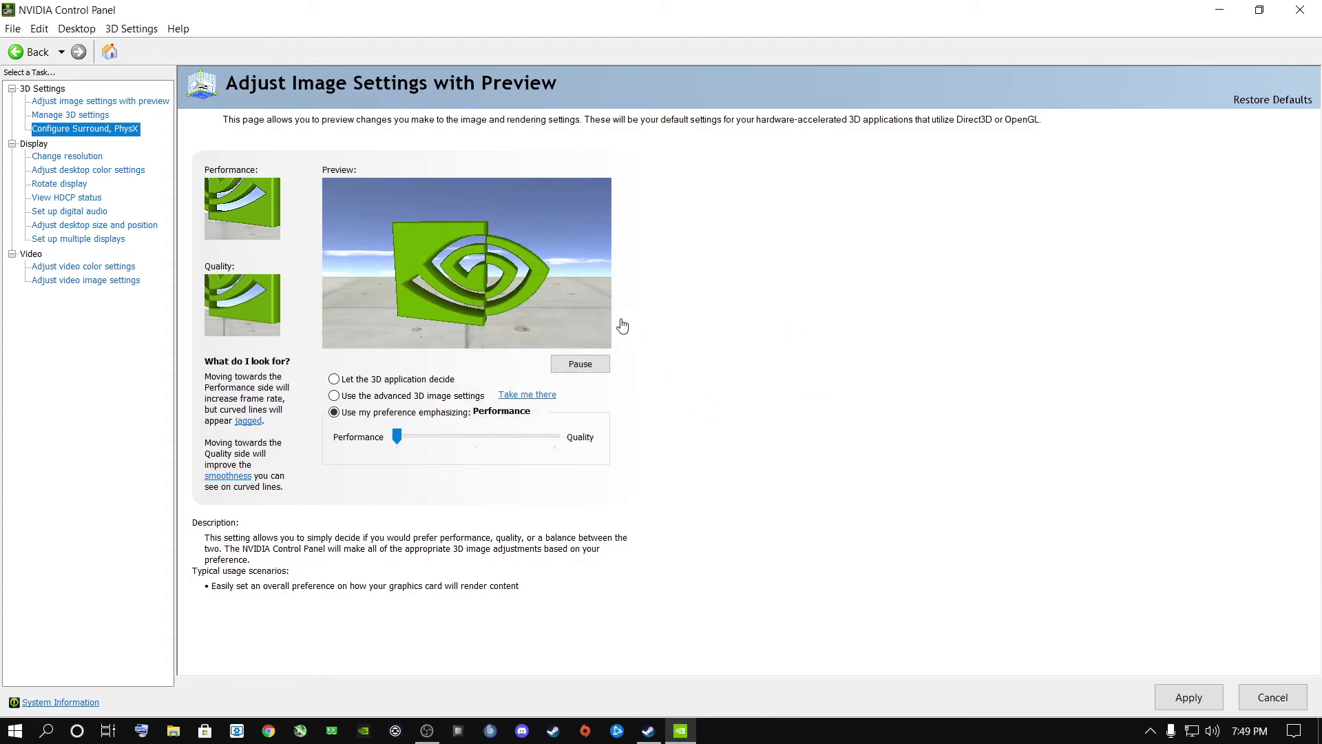
left_click(589, 229)
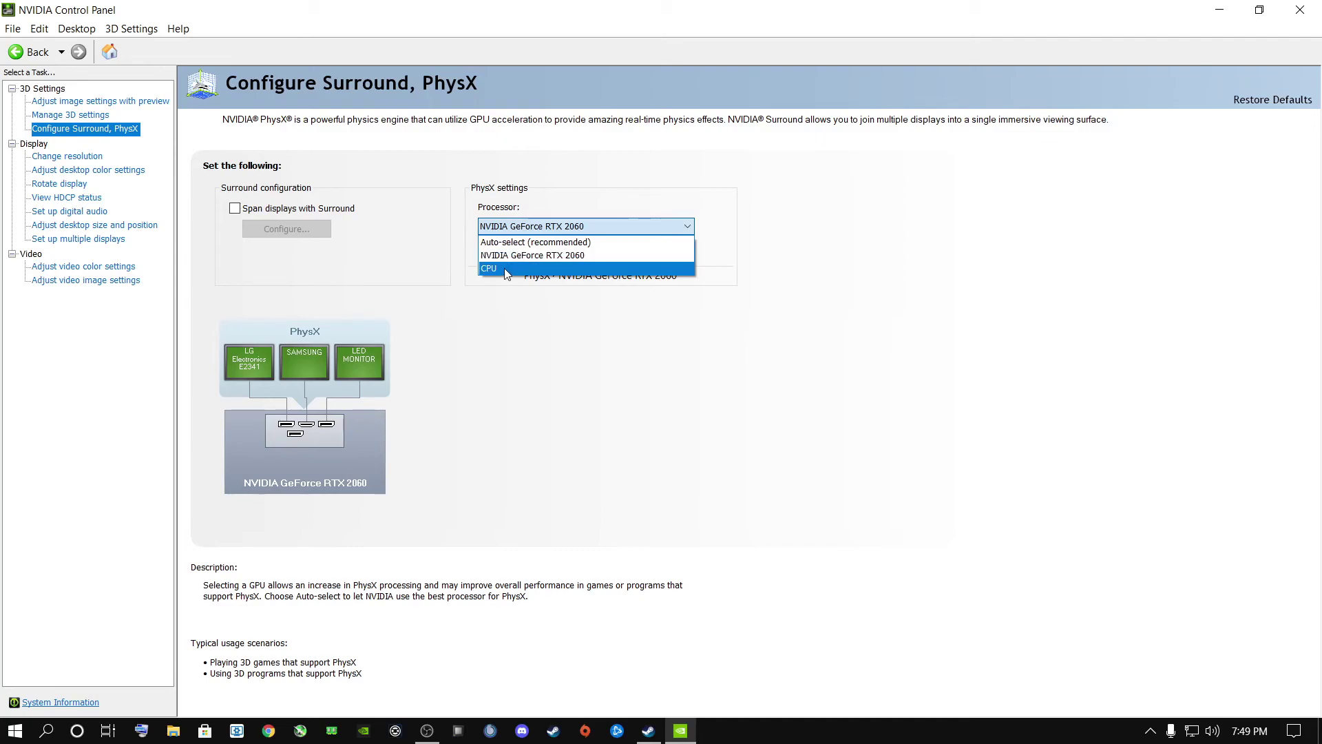
left_click(519, 256)
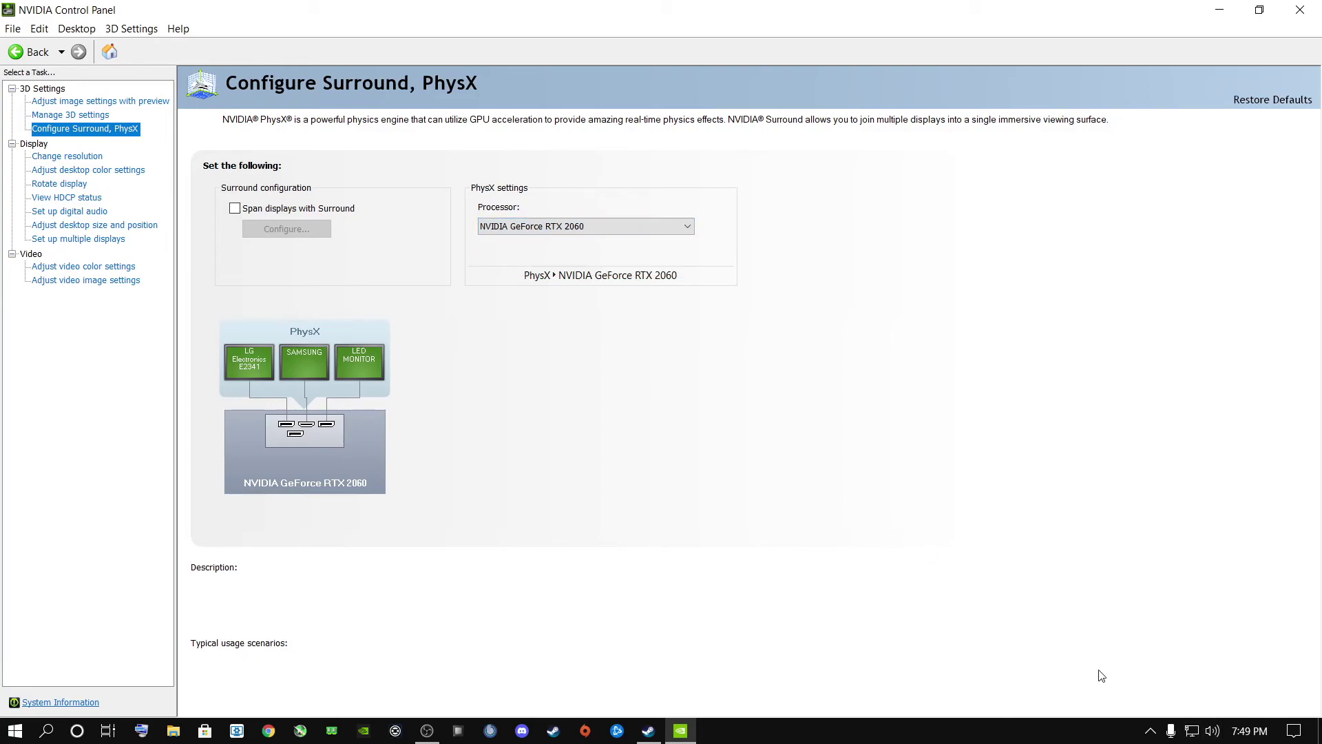
mouse_move(577, 230)
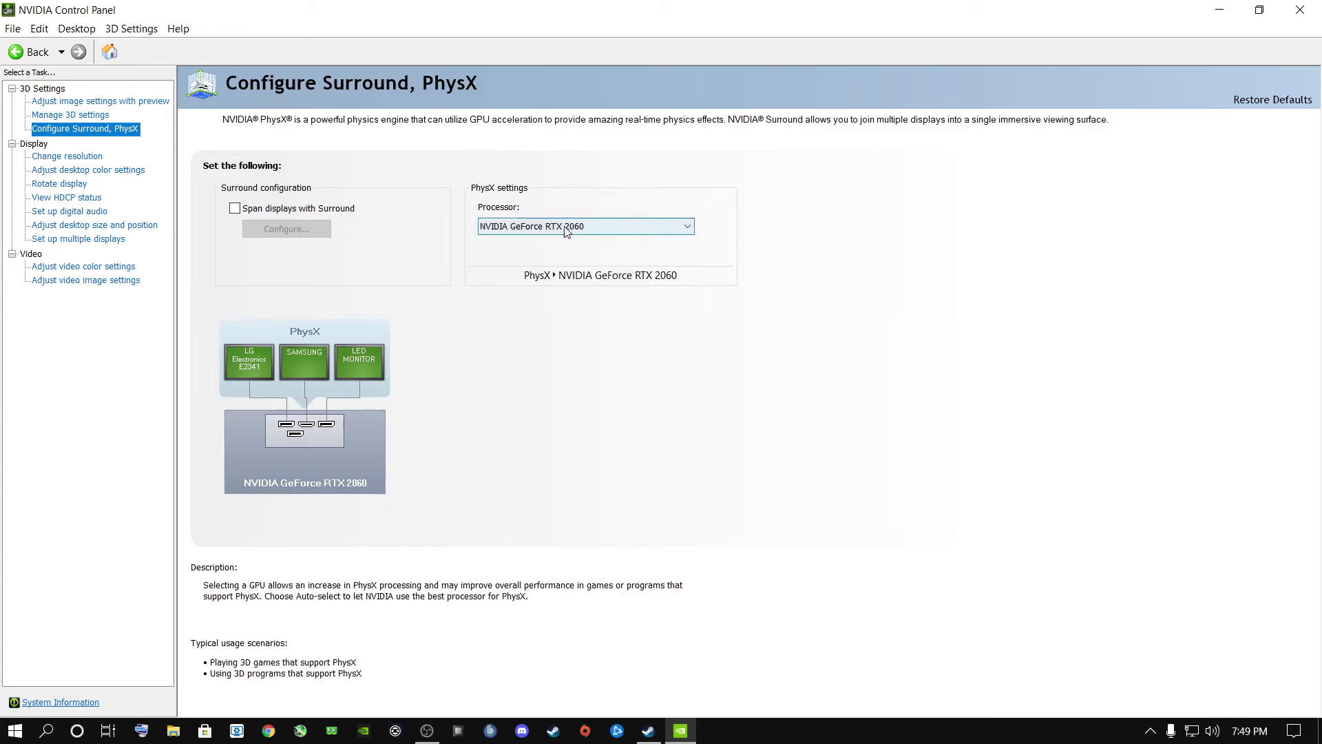
Go to Manage 3D Settings, review the global settings list and switch to the program-specific settings.
left_click(65, 115)
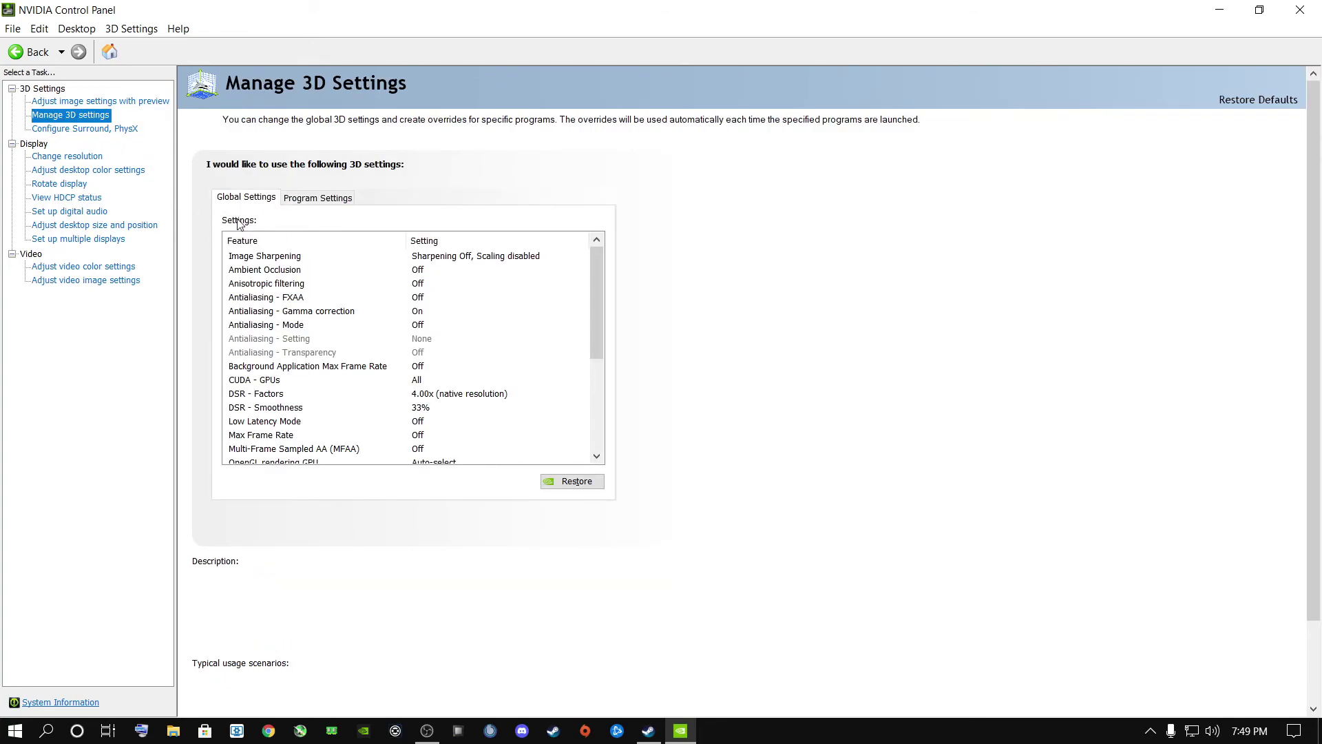
scroll(386, 336, "down", 4)
scroll(384, 331, "up", 4)
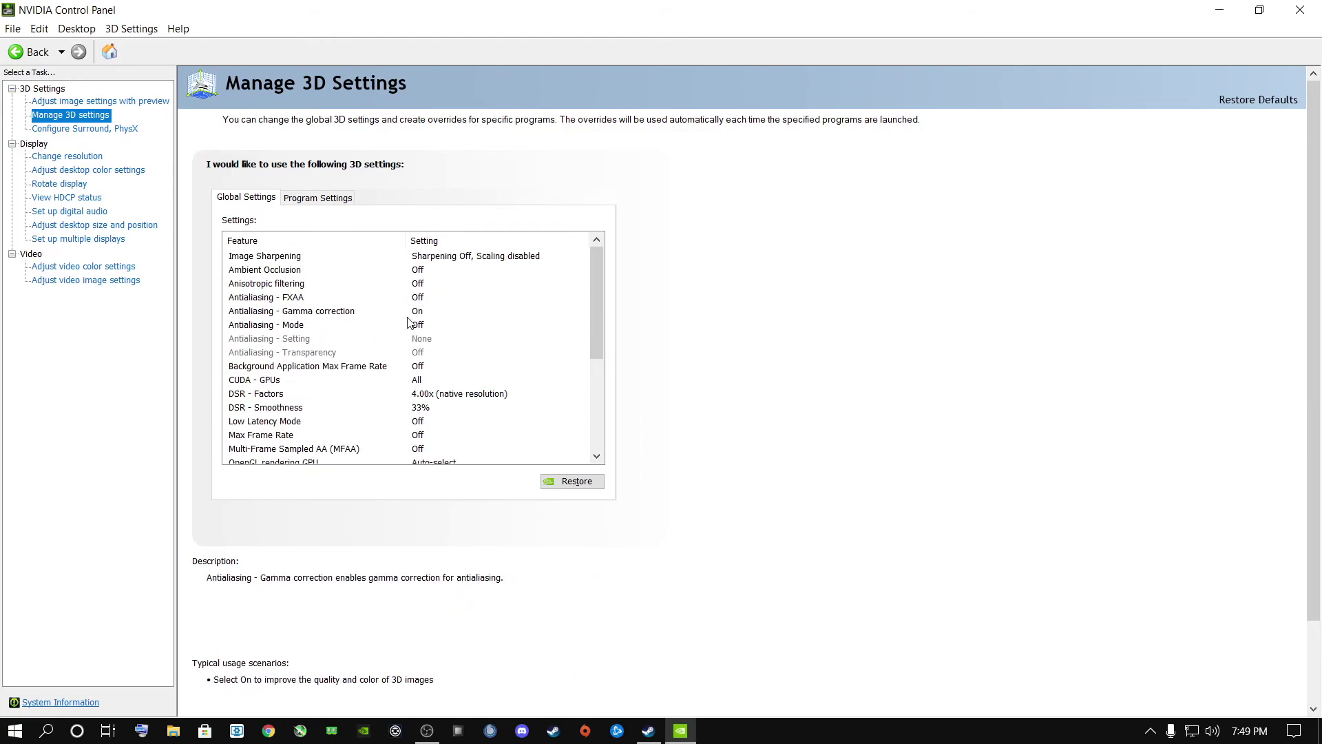
scroll(416, 317, "down", 4)
scroll(416, 337, "up", 4)
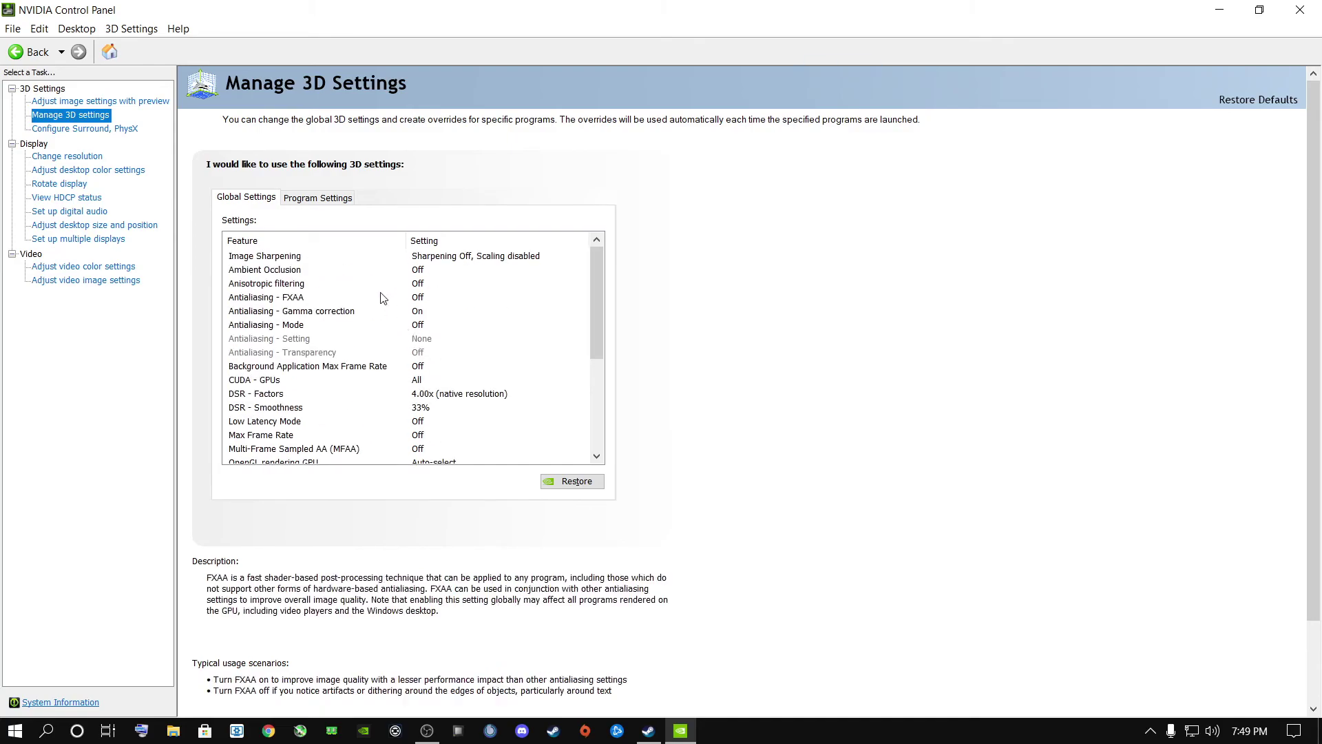
left_click(303, 198)
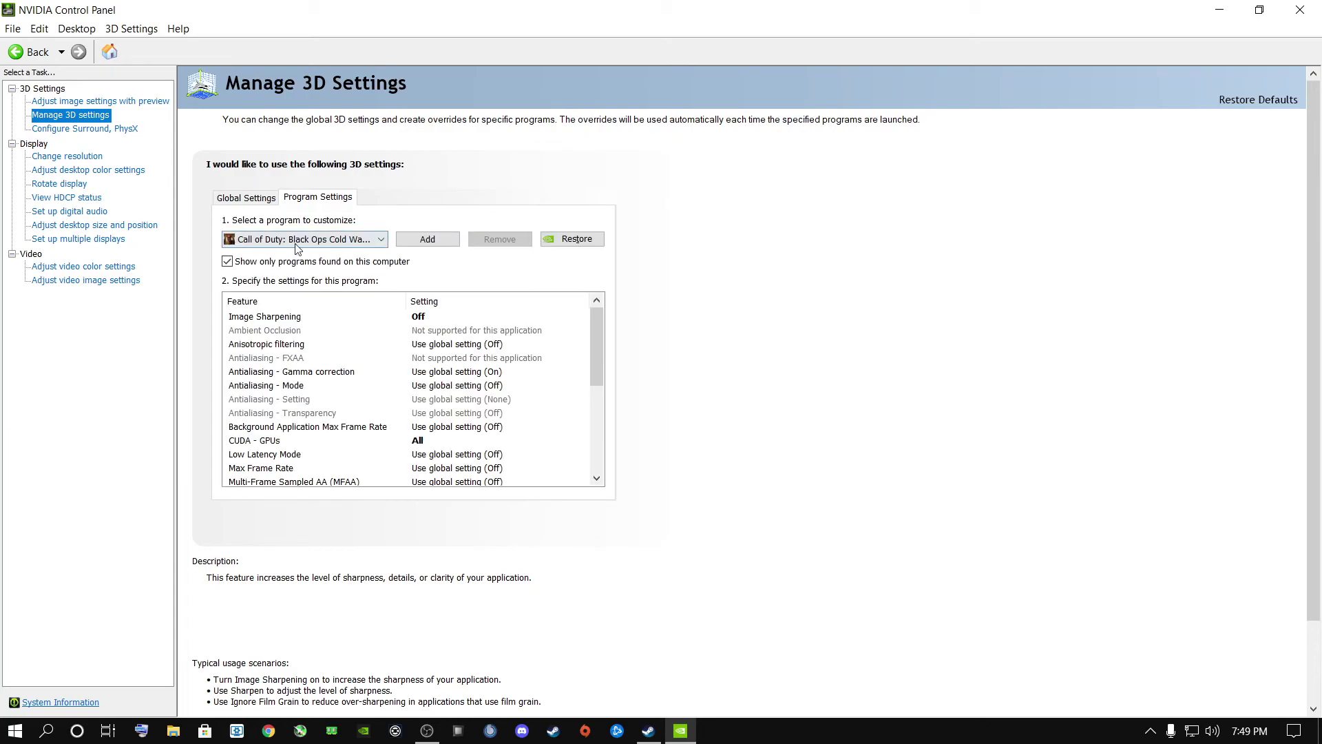
Add the Horizon Zero Dawn executable from New Installed Games > Horizon.Zero.Dawn on the G: drive as a program to customize.
left_click(431, 242)
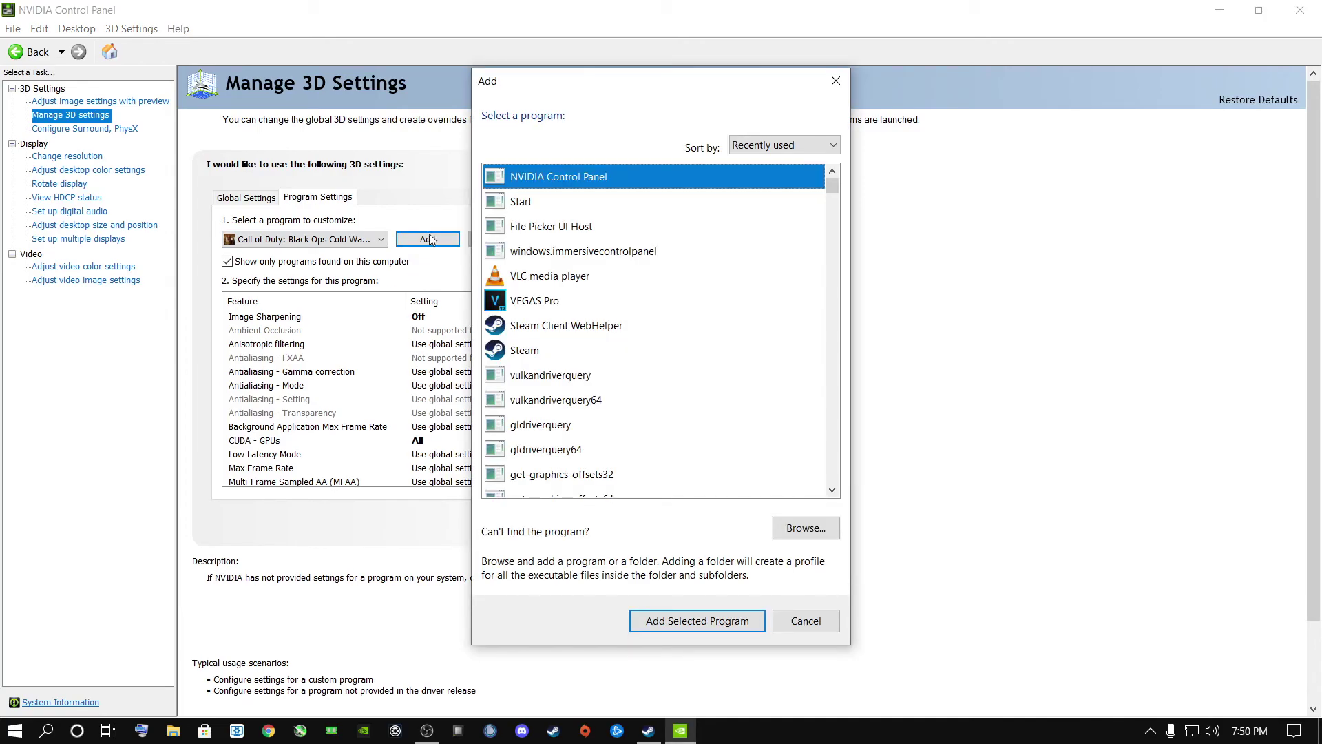
scroll(673, 321, "down", 8)
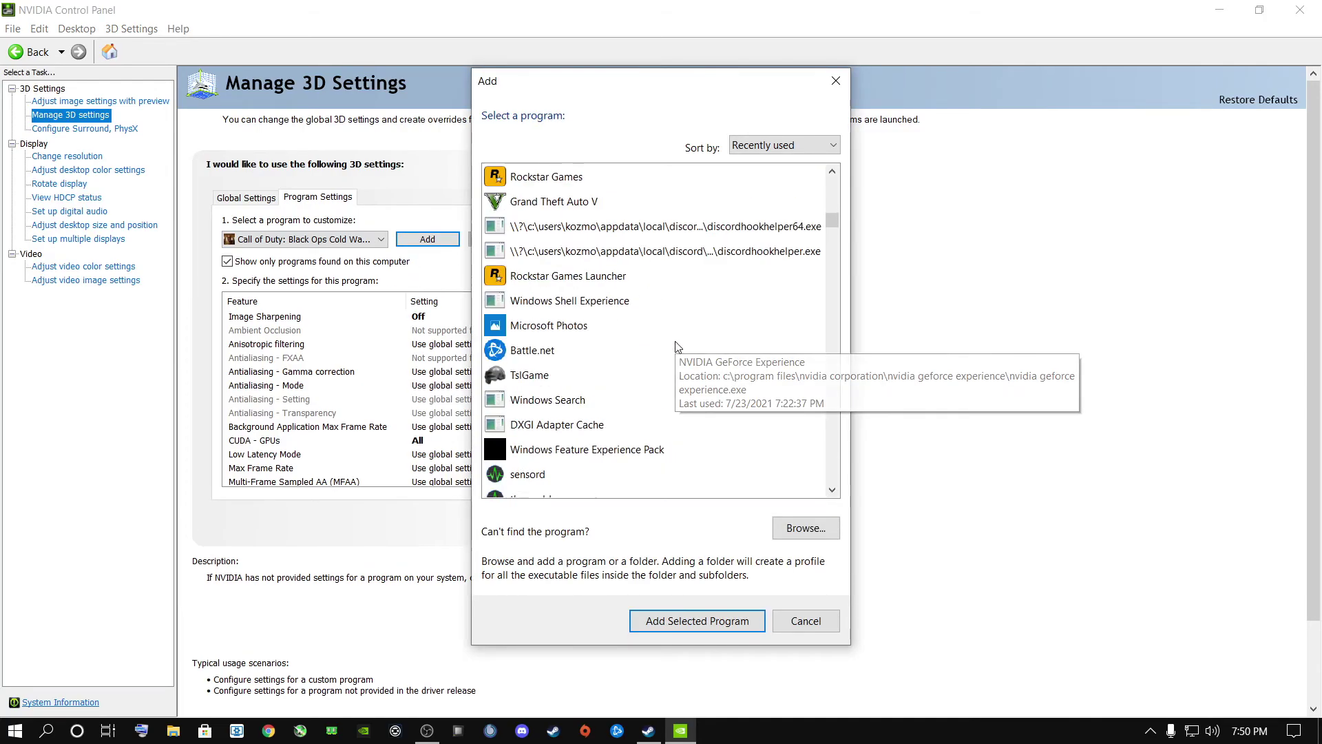
scroll(675, 344, "down", 8)
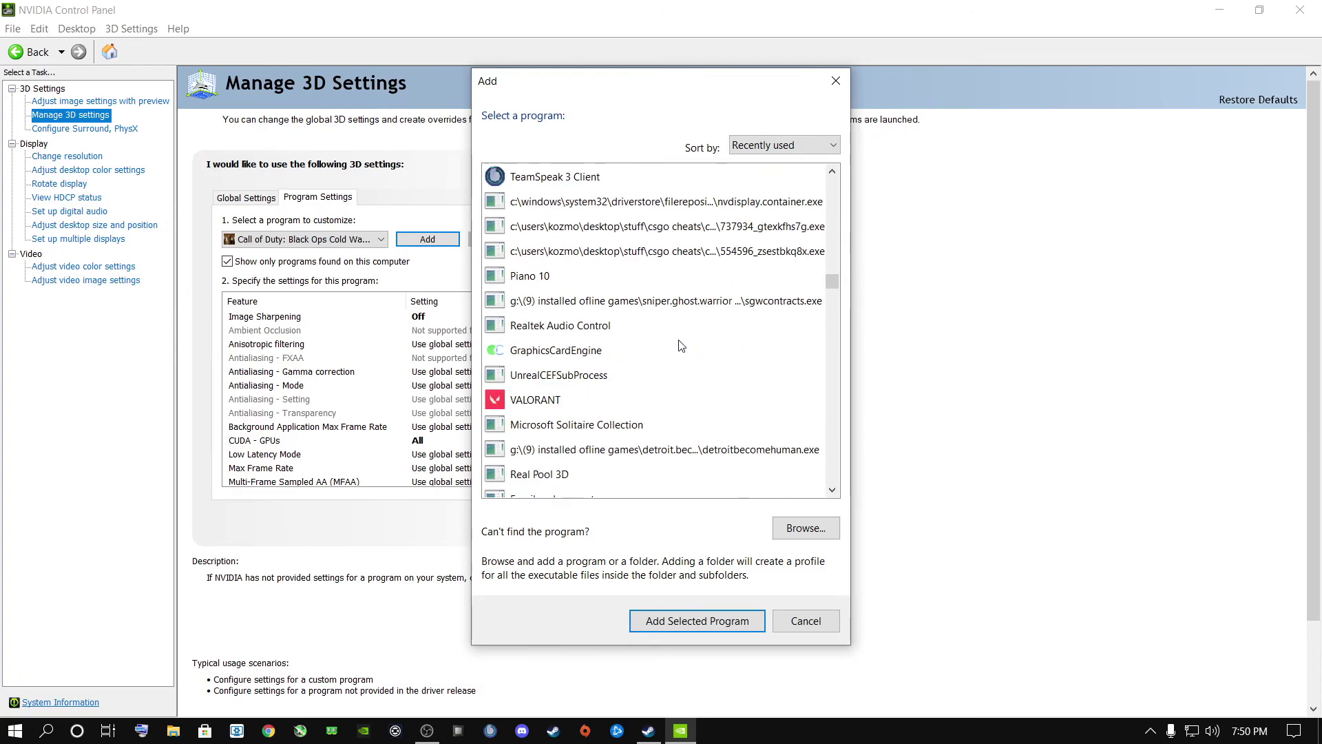
scroll(677, 345, "down", 5)
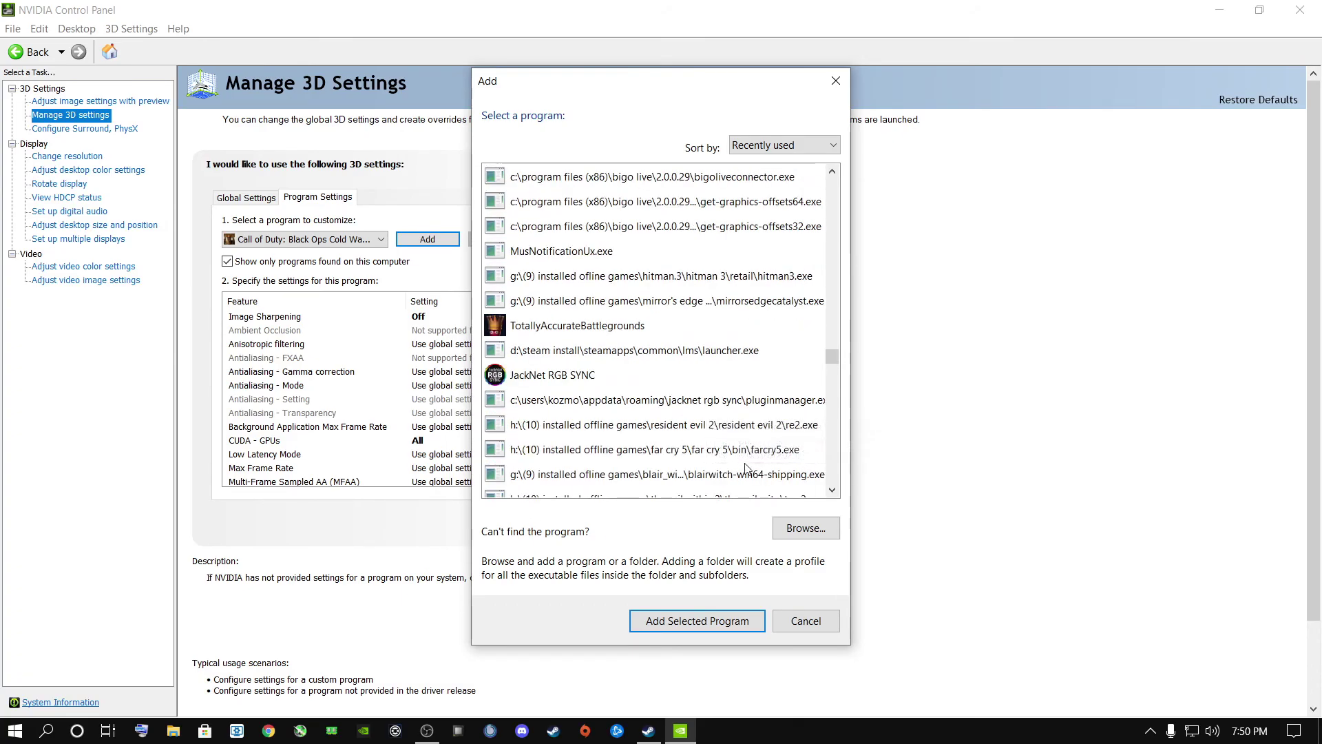
left_click(791, 529)
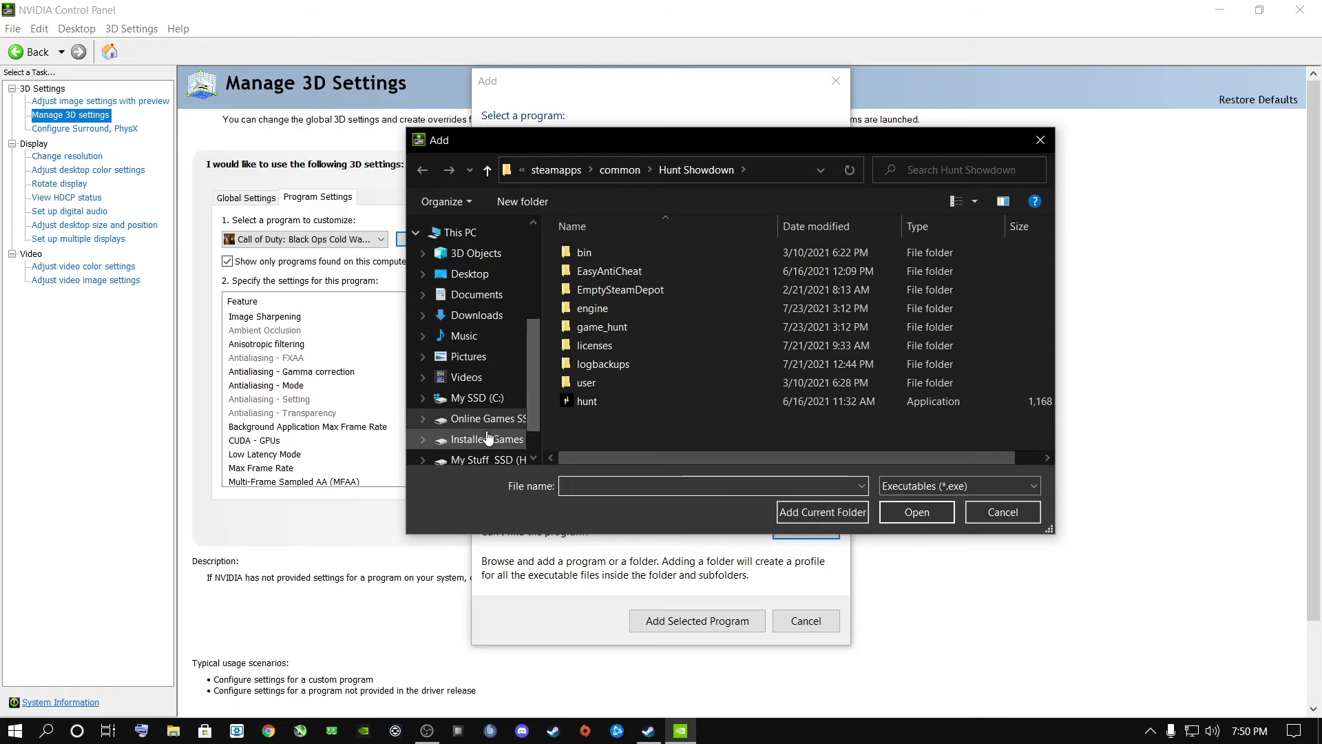
left_click(485, 439)
double_click(585, 253)
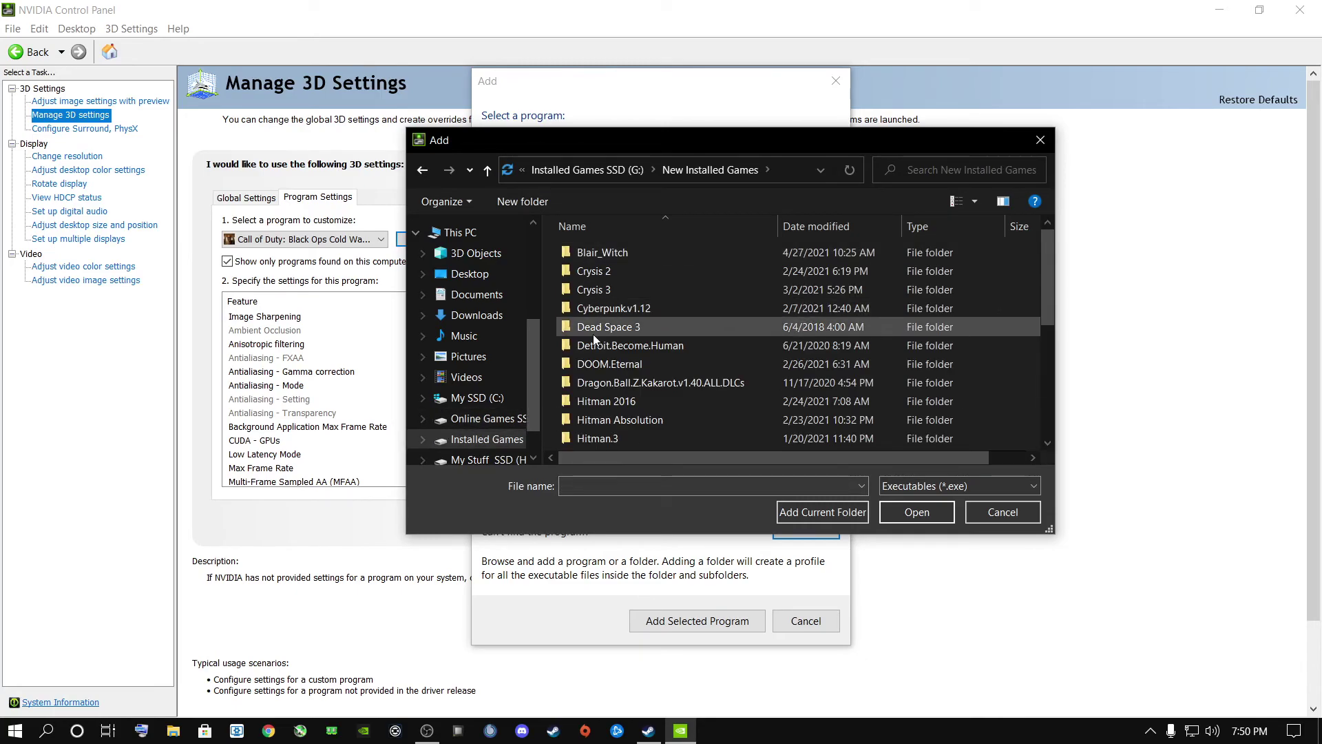
left_click(630, 403)
scroll(630, 410, "down", 1)
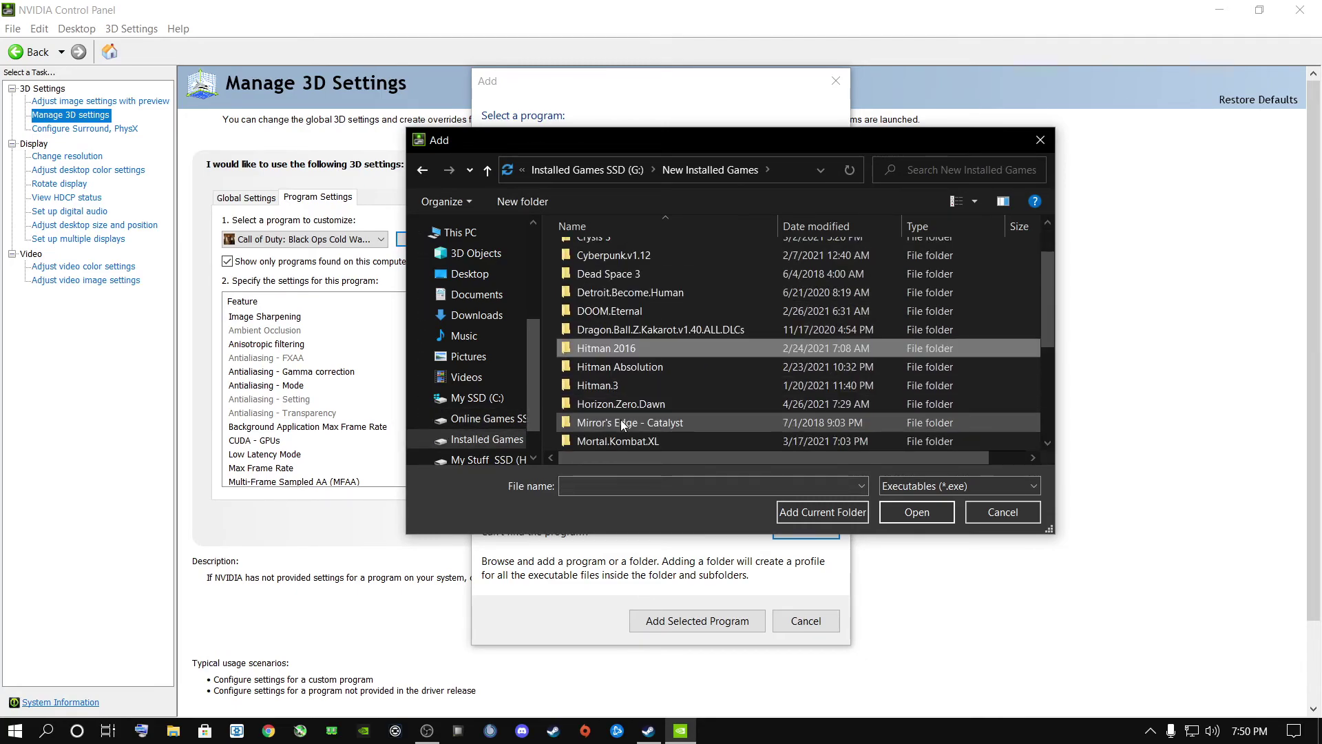
double_click(616, 405)
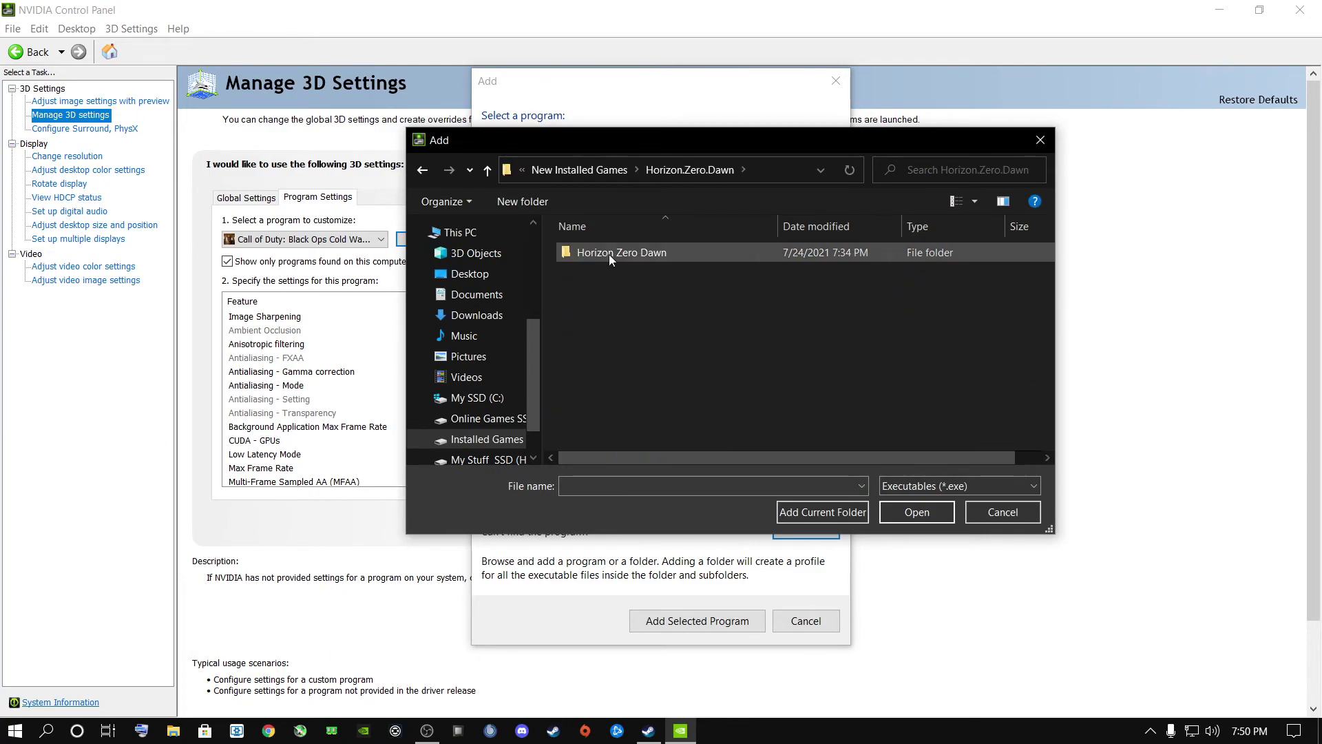
double_click(609, 254)
double_click(603, 382)
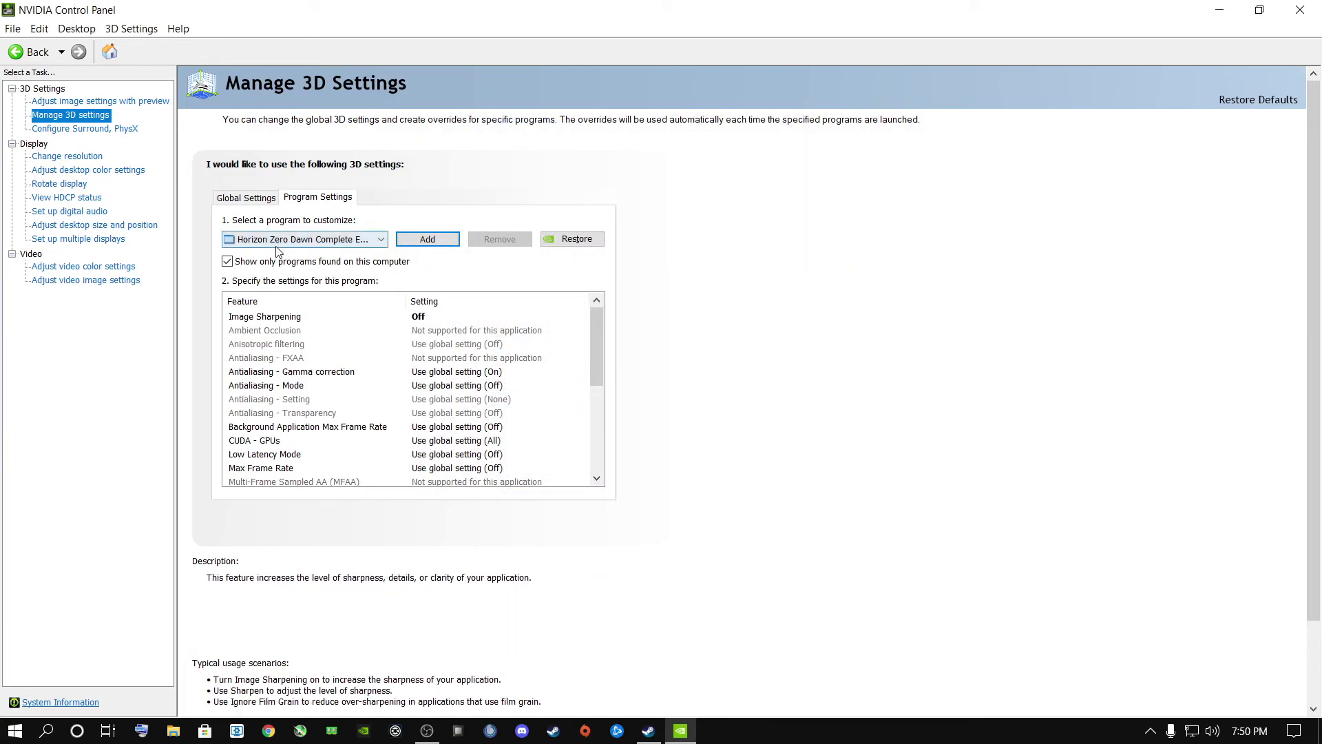
Confirm Image Sharpening as Off for Horizon Zero Dawn.
left_click(291, 319)
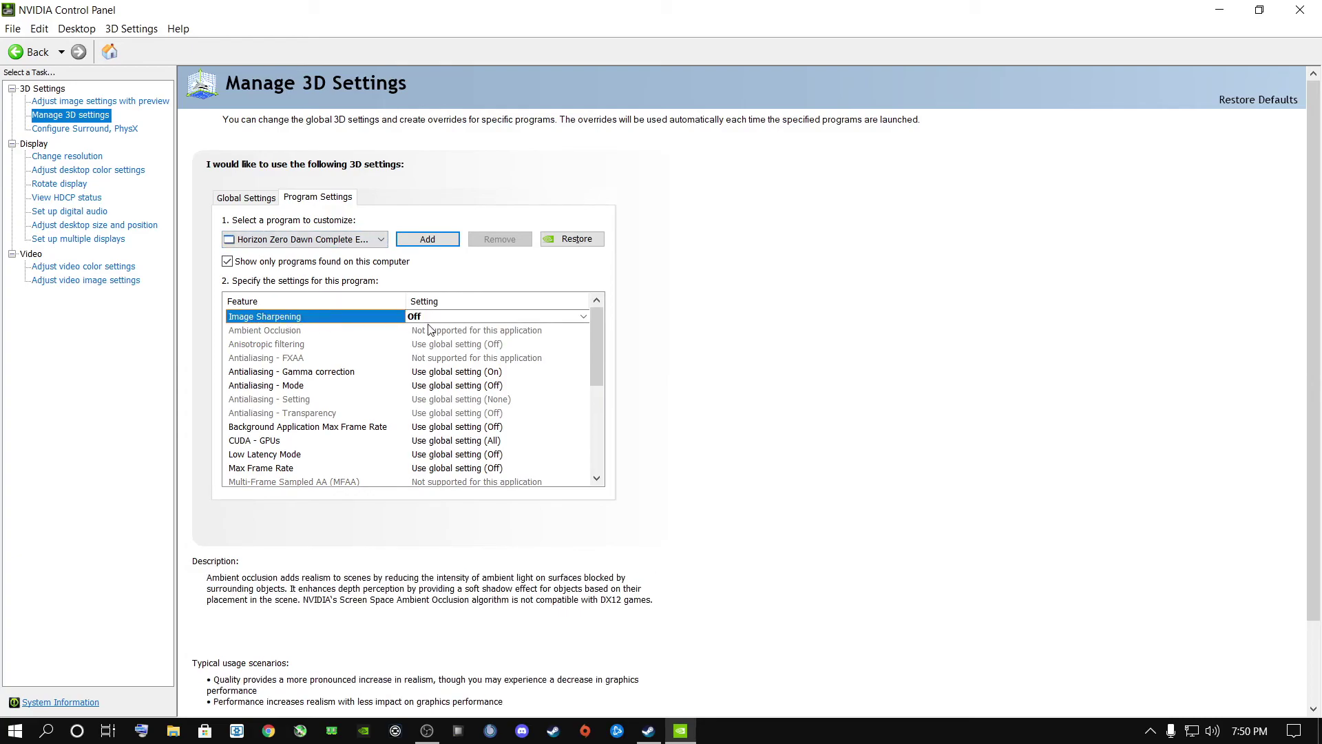
left_click(583, 316)
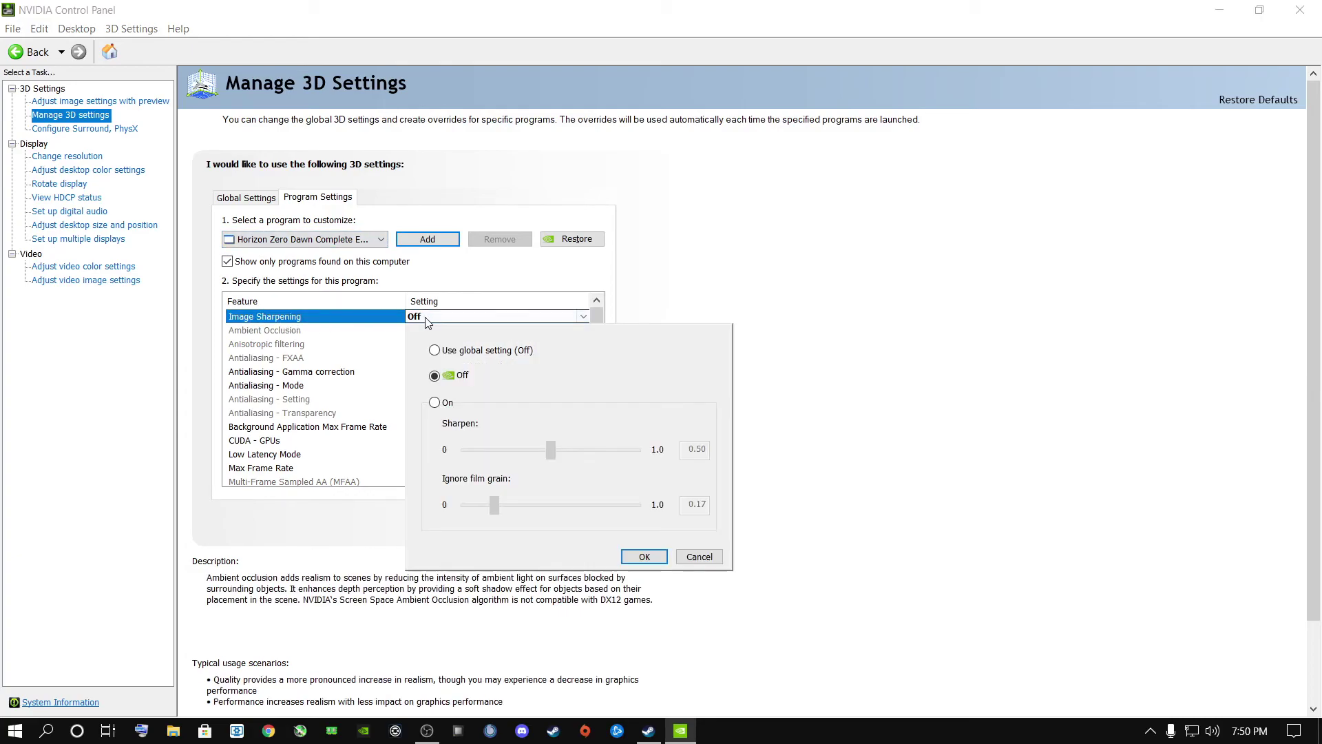
left_click(643, 557)
Set CUDA - GPUs for Horizon Zero Dawn to use the specific GPU NVIDIA GeForce RTX 2060.
left_click_drag(600, 337, 604, 380)
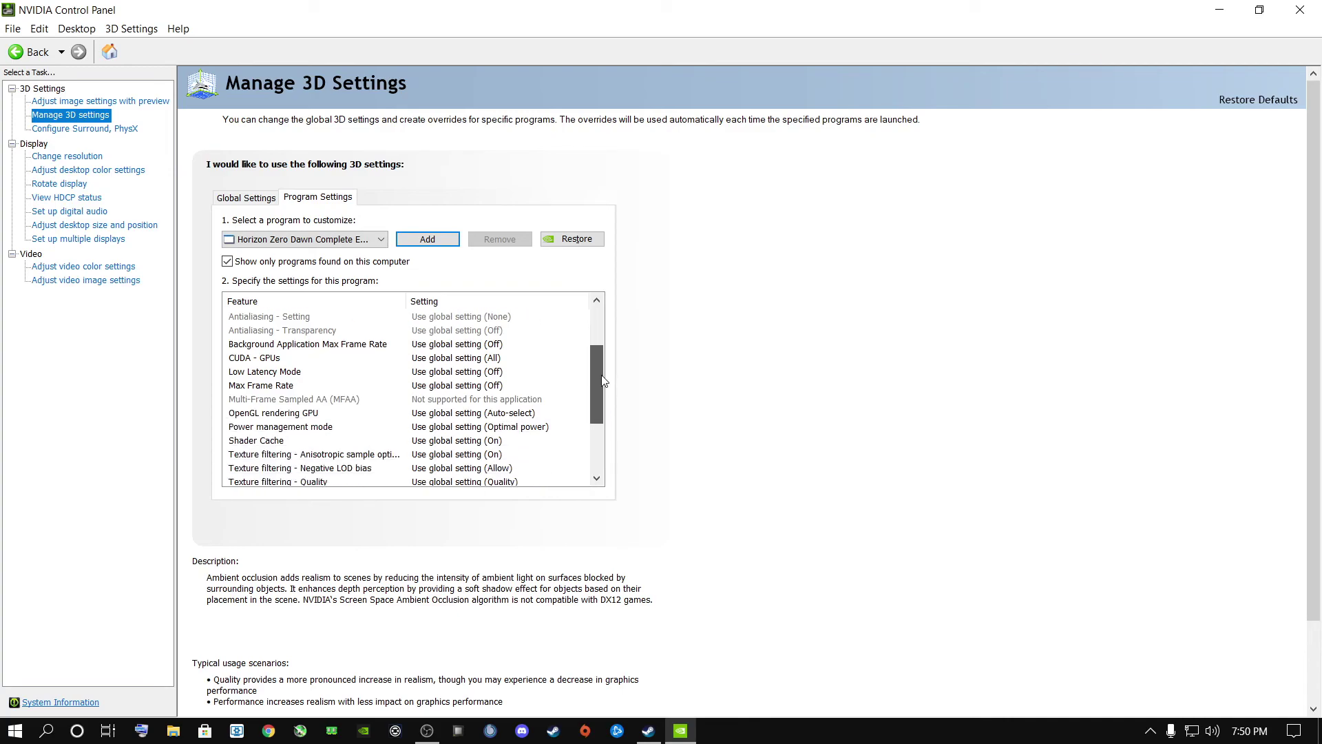
left_click(243, 359)
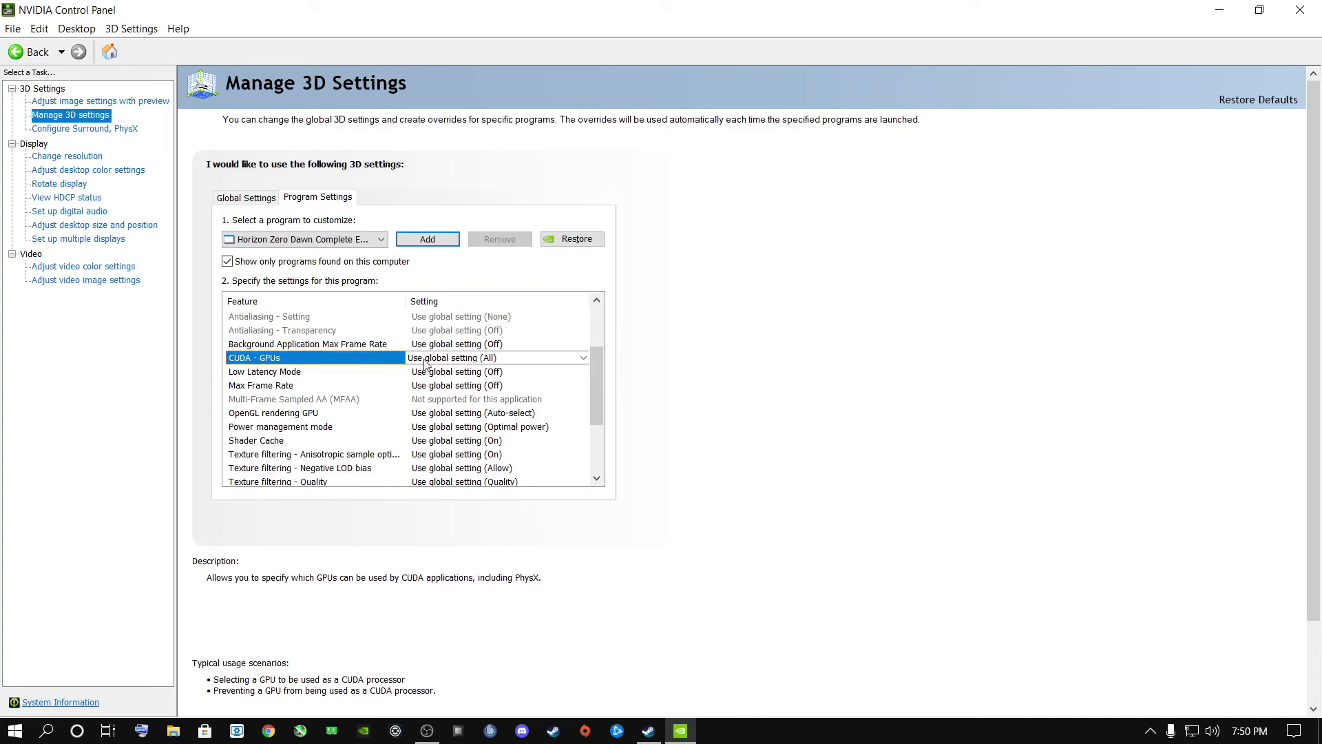
left_click(471, 359)
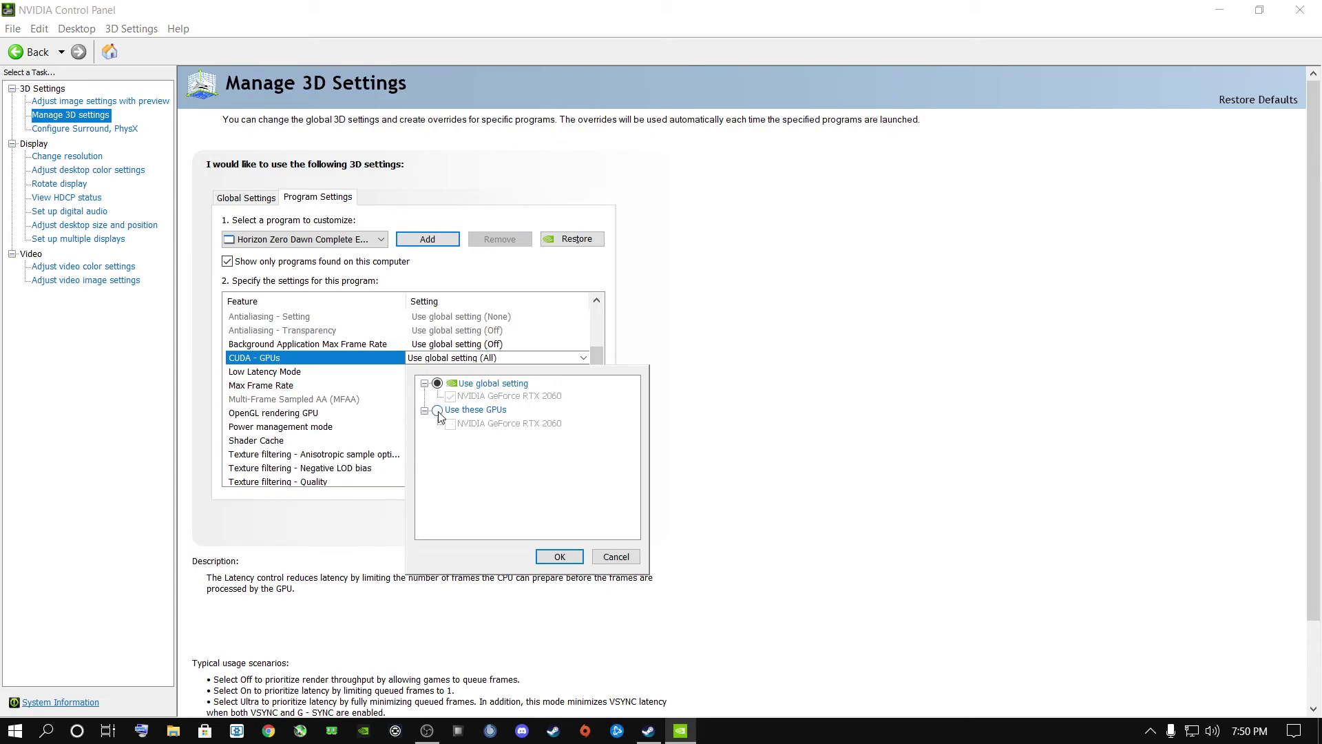
left_click(438, 411)
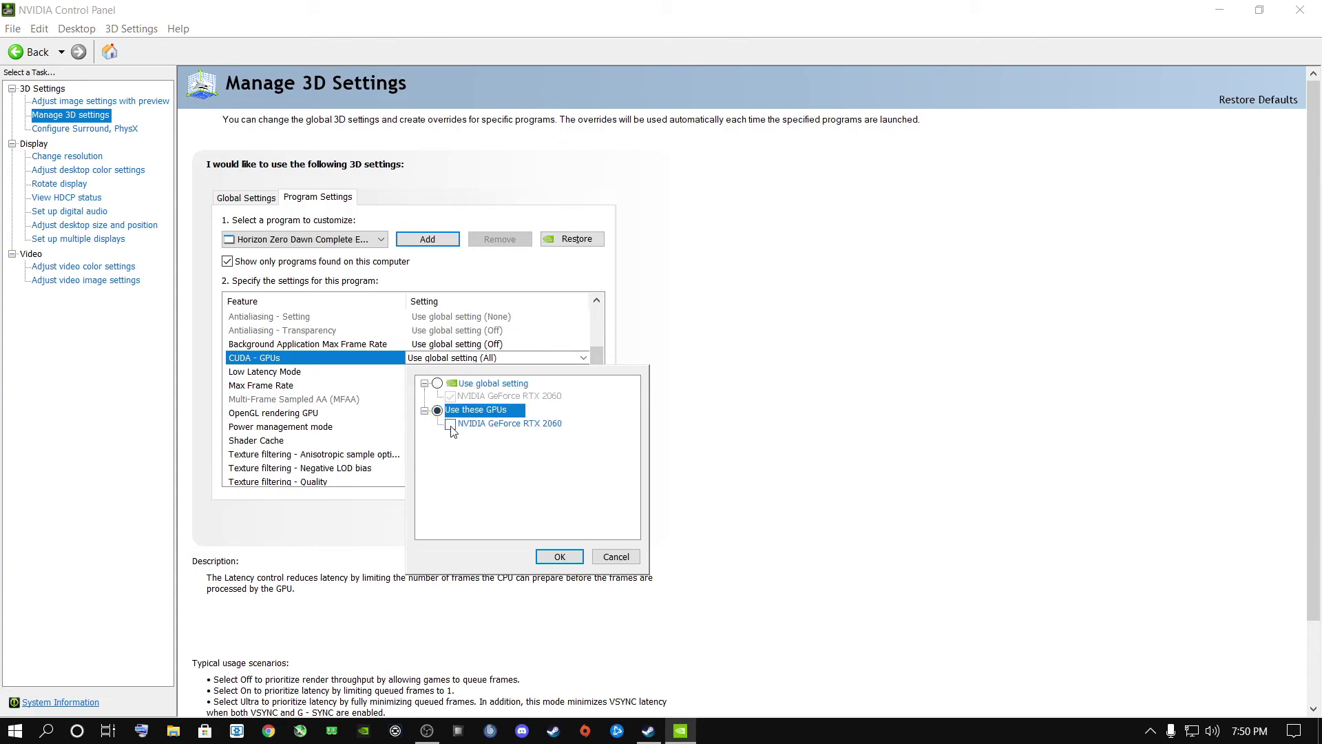
left_click(451, 426)
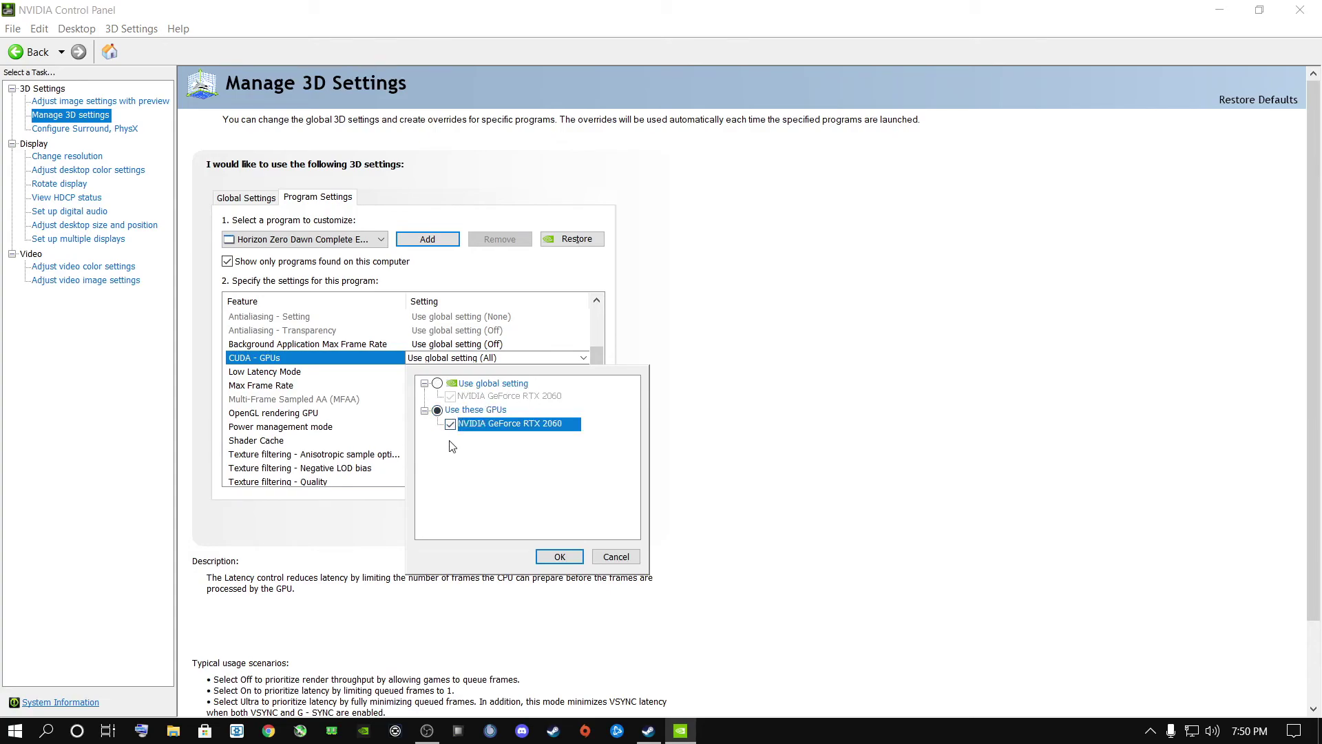
left_click(559, 556)
Set Texture filtering - Quality to High performance for Horizon Zero Dawn.
left_click_drag(596, 362, 598, 439)
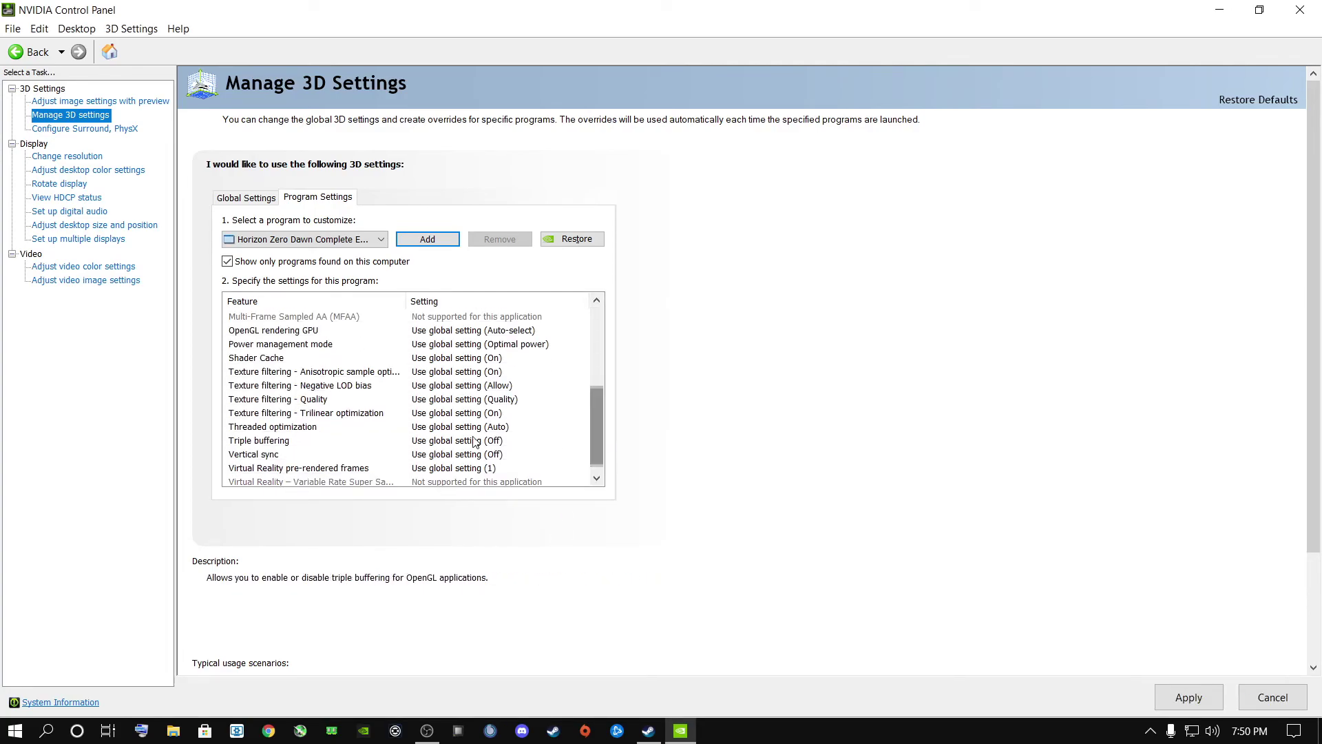
left_click(299, 400)
left_click(491, 400)
left_click(492, 400)
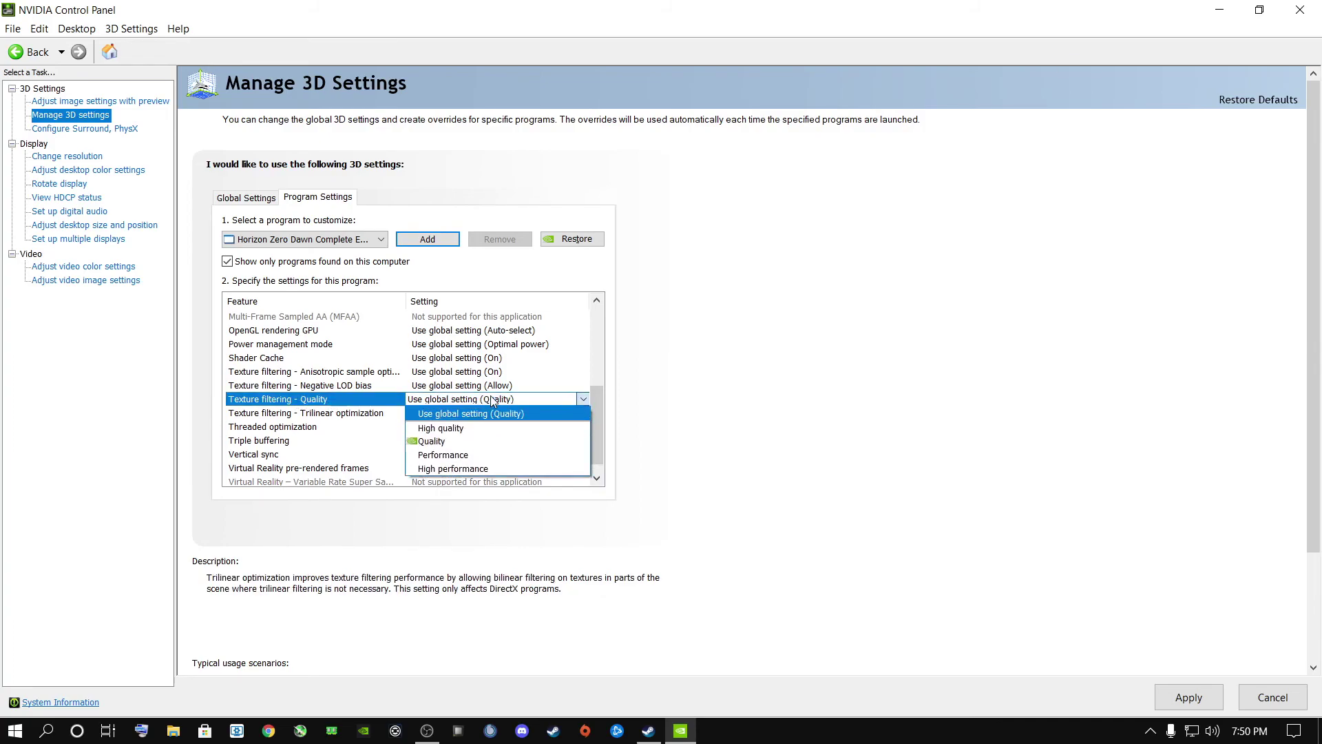
left_click(440, 471)
scroll(590, 407, "down", 2)
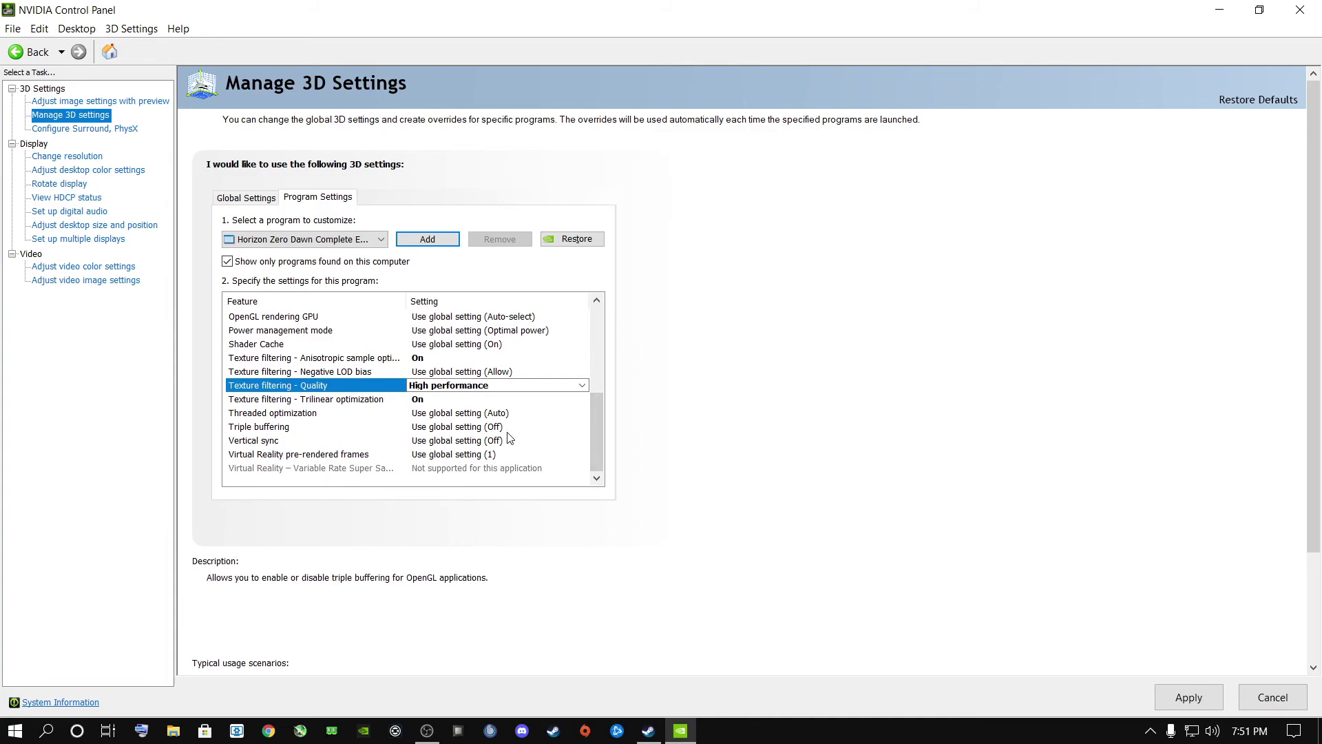
left_click(446, 386)
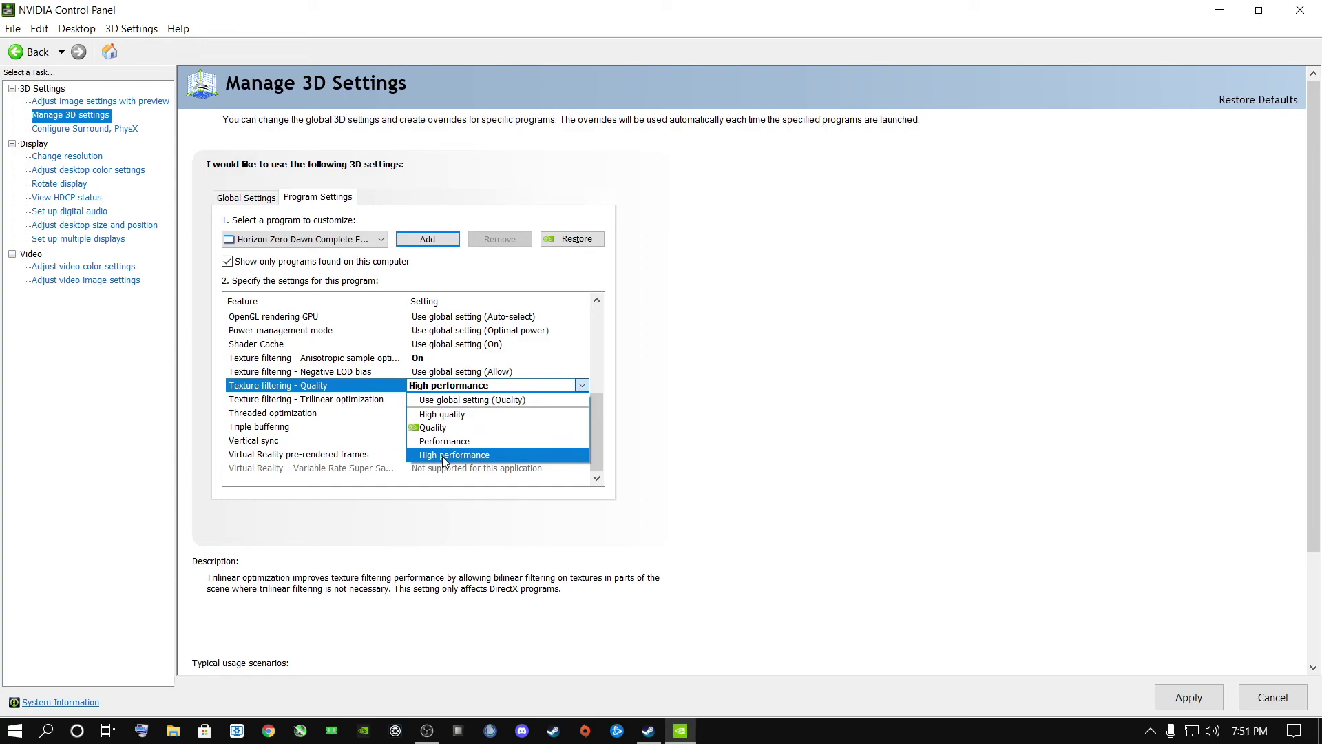
left_click(517, 454)
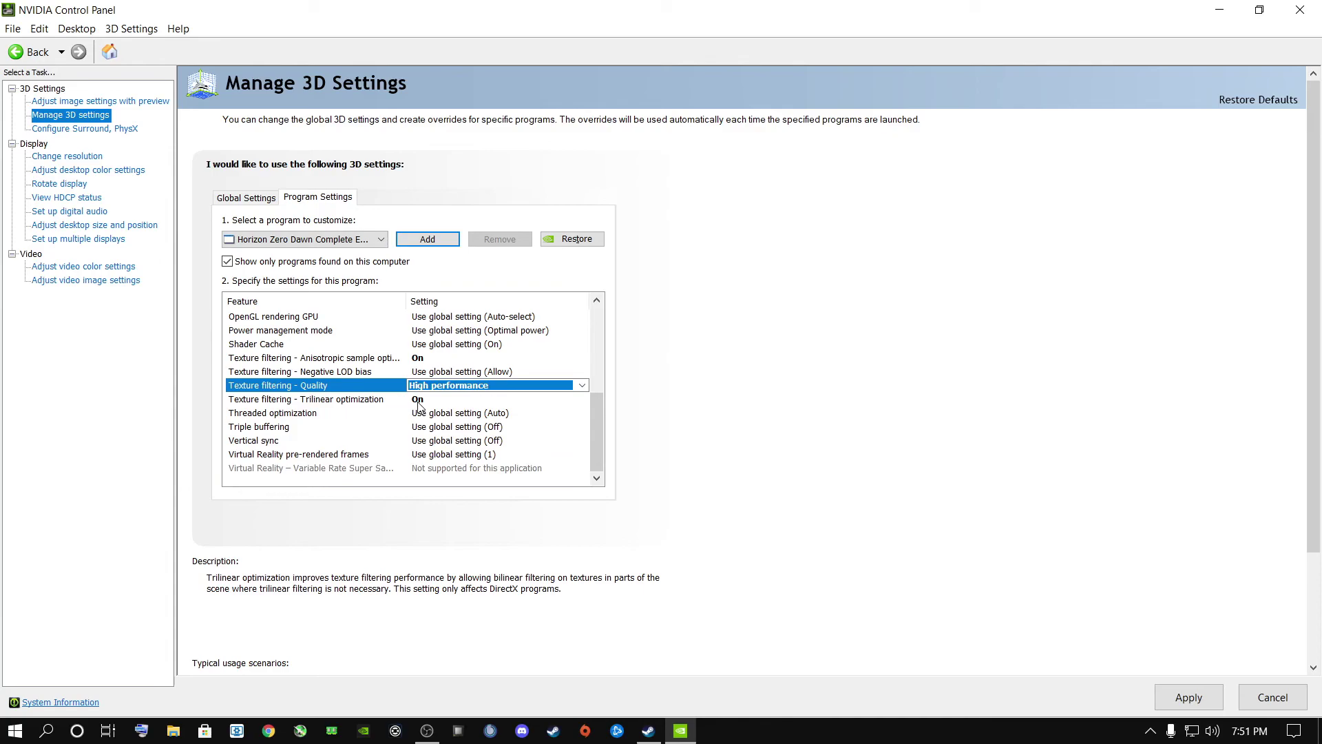
Confirm Texture filtering - Trilinear optimization as On for Horizon Zero Dawn.
left_click(297, 402)
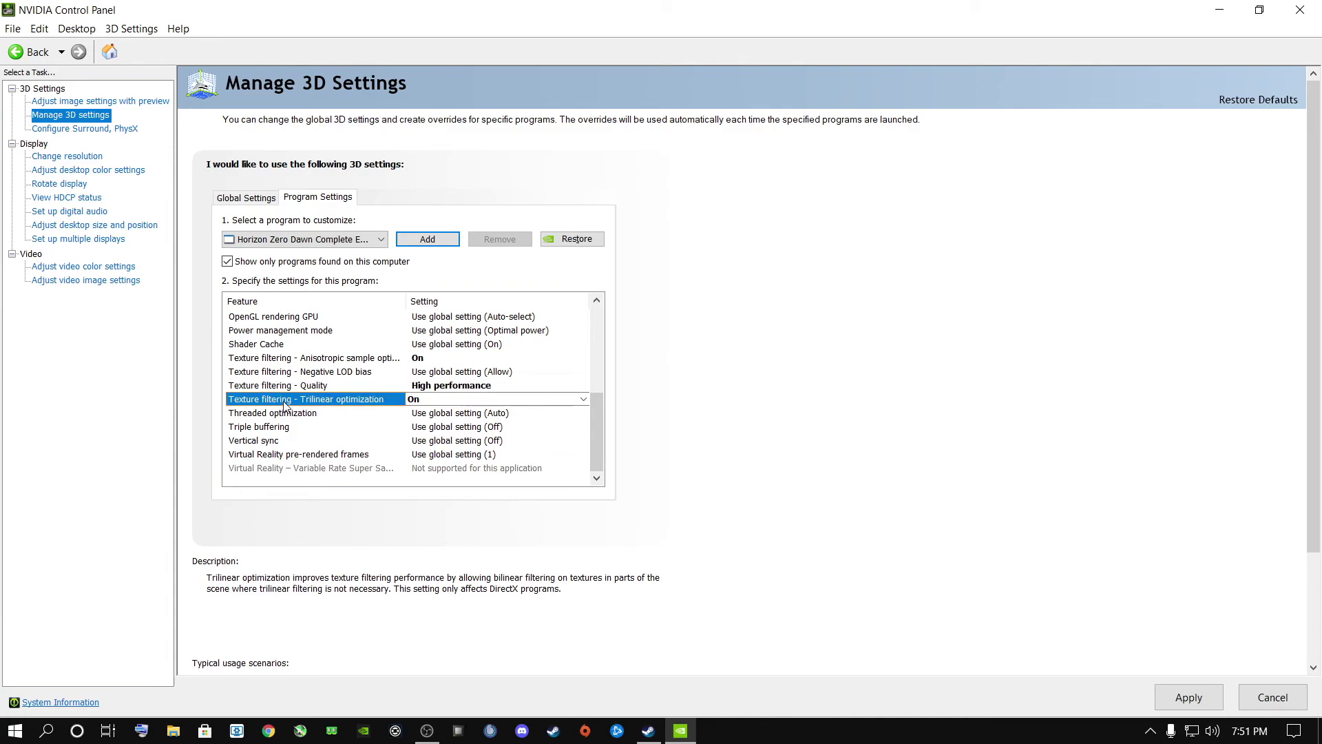
left_click(434, 400)
left_click(431, 443)
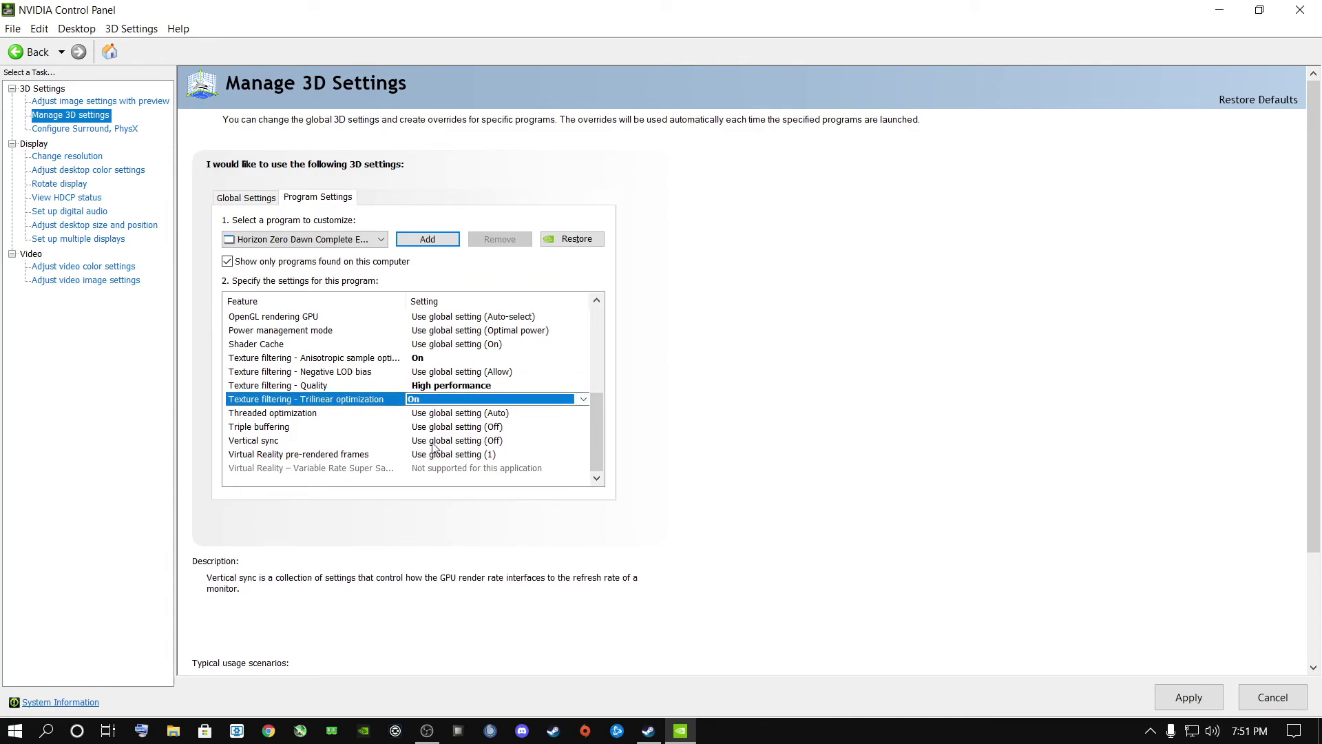
Set Triple buffering and Vertical sync to Off for Horizon Zero Dawn, then apply the changes and close the control panel.
left_click(282, 428)
left_click(432, 432)
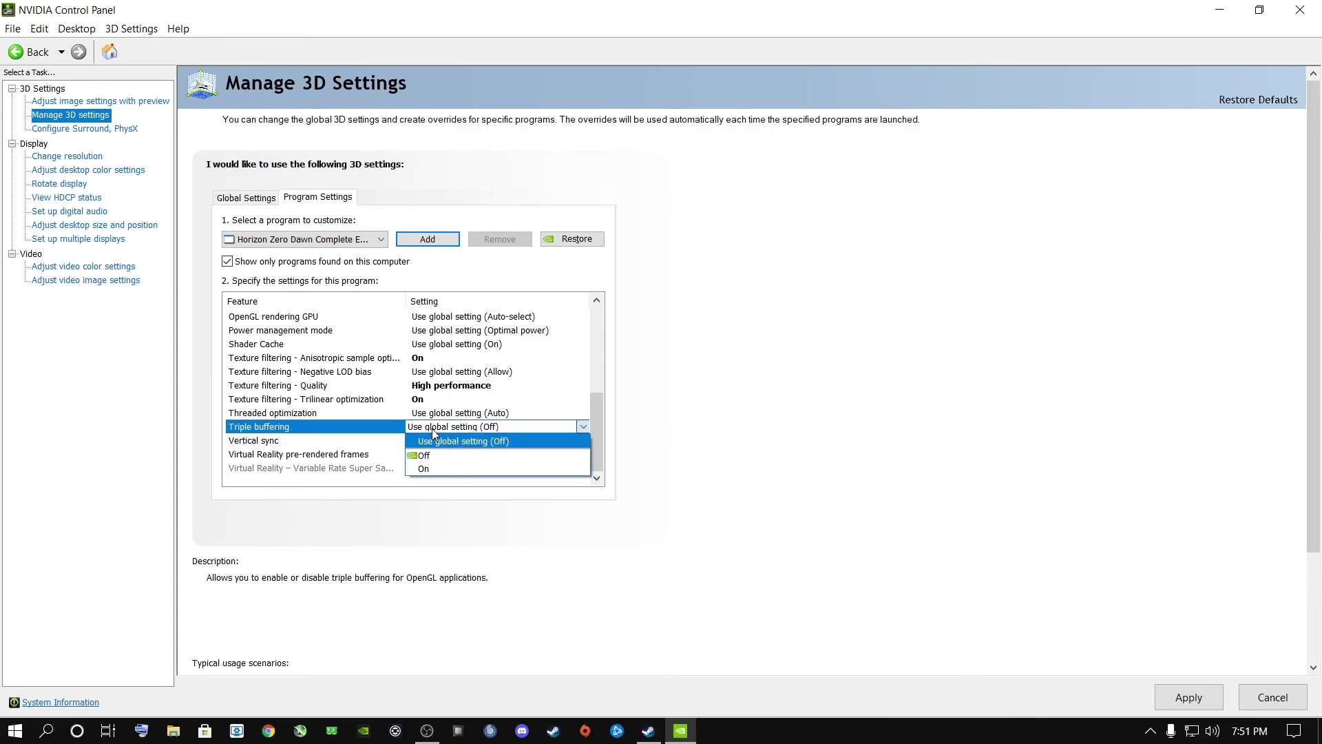
left_click(426, 458)
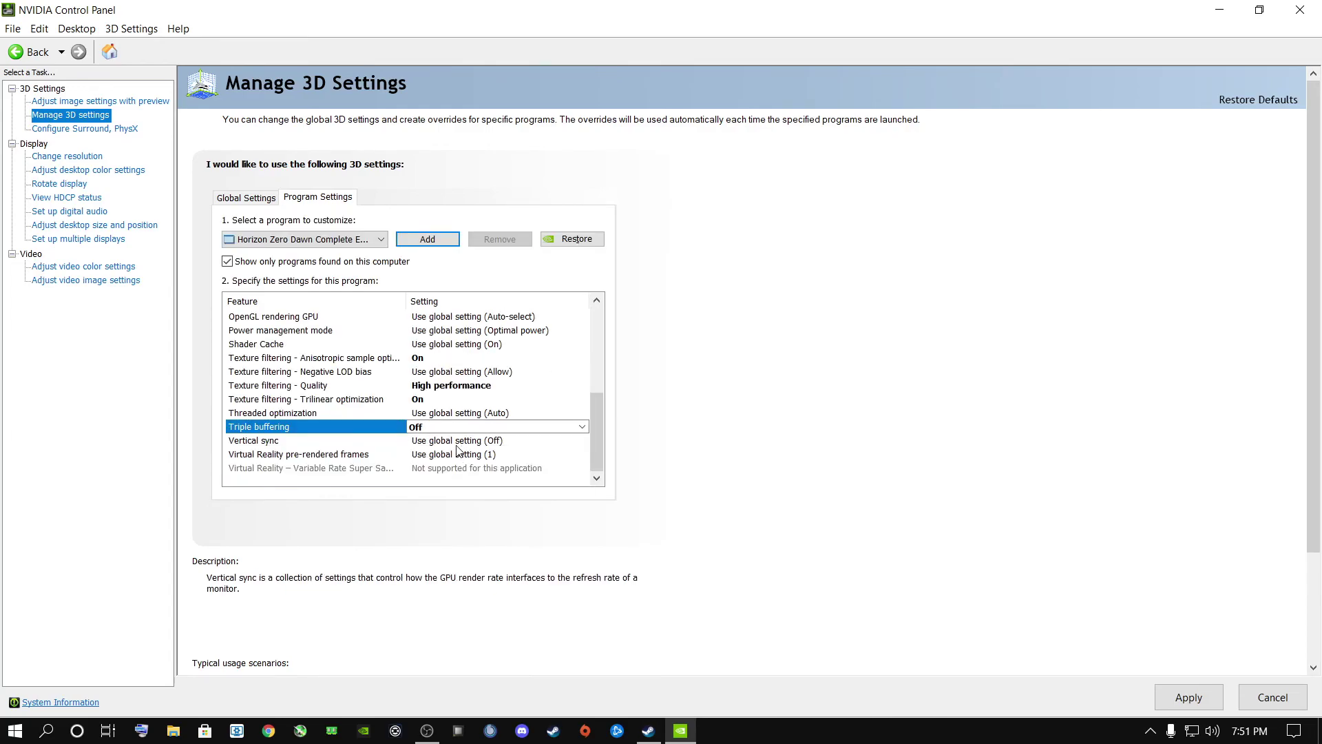
left_click(455, 441)
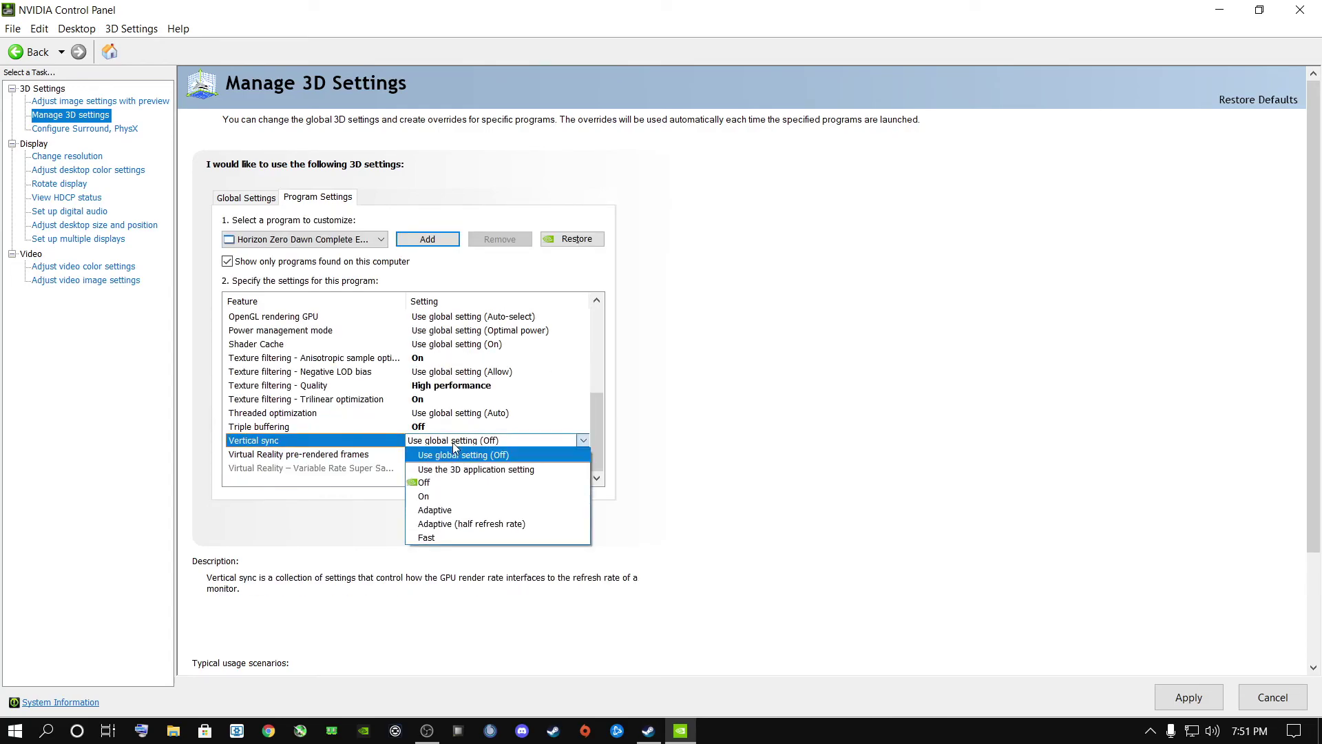
left_click(436, 483)
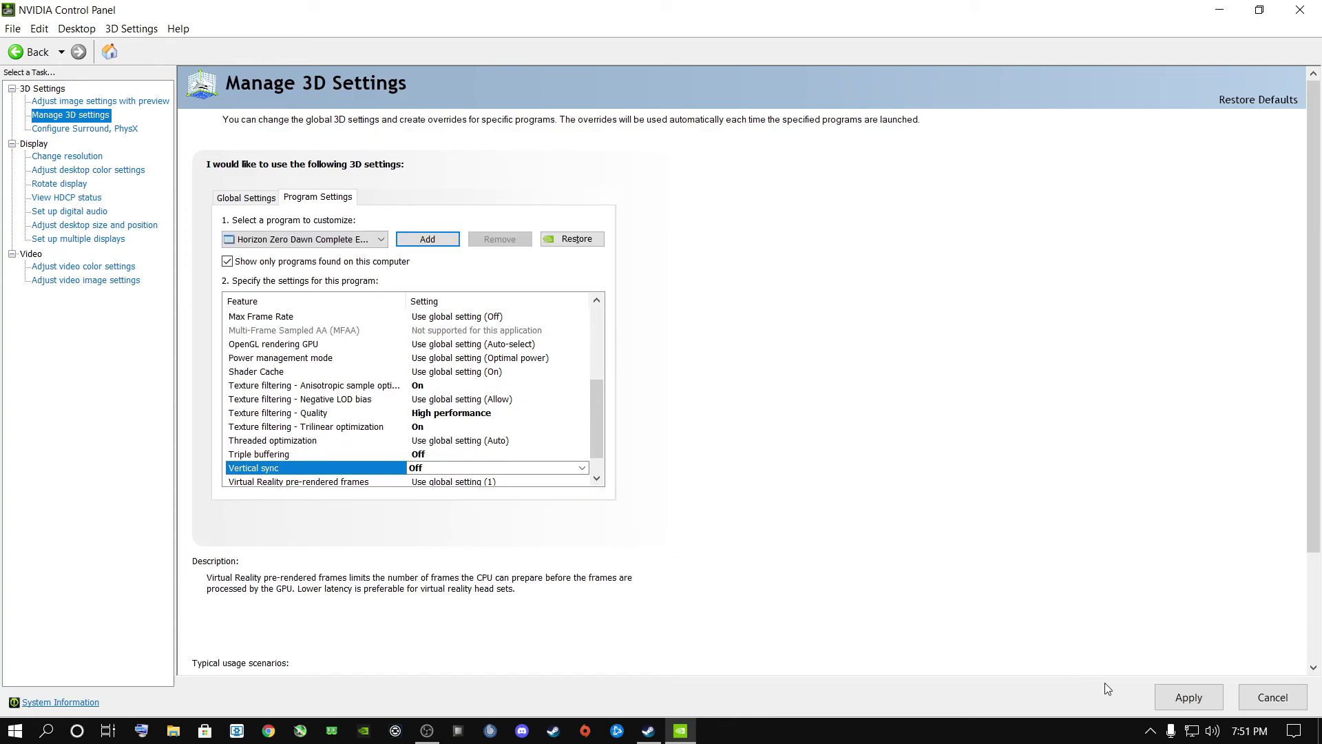
left_click(1182, 696)
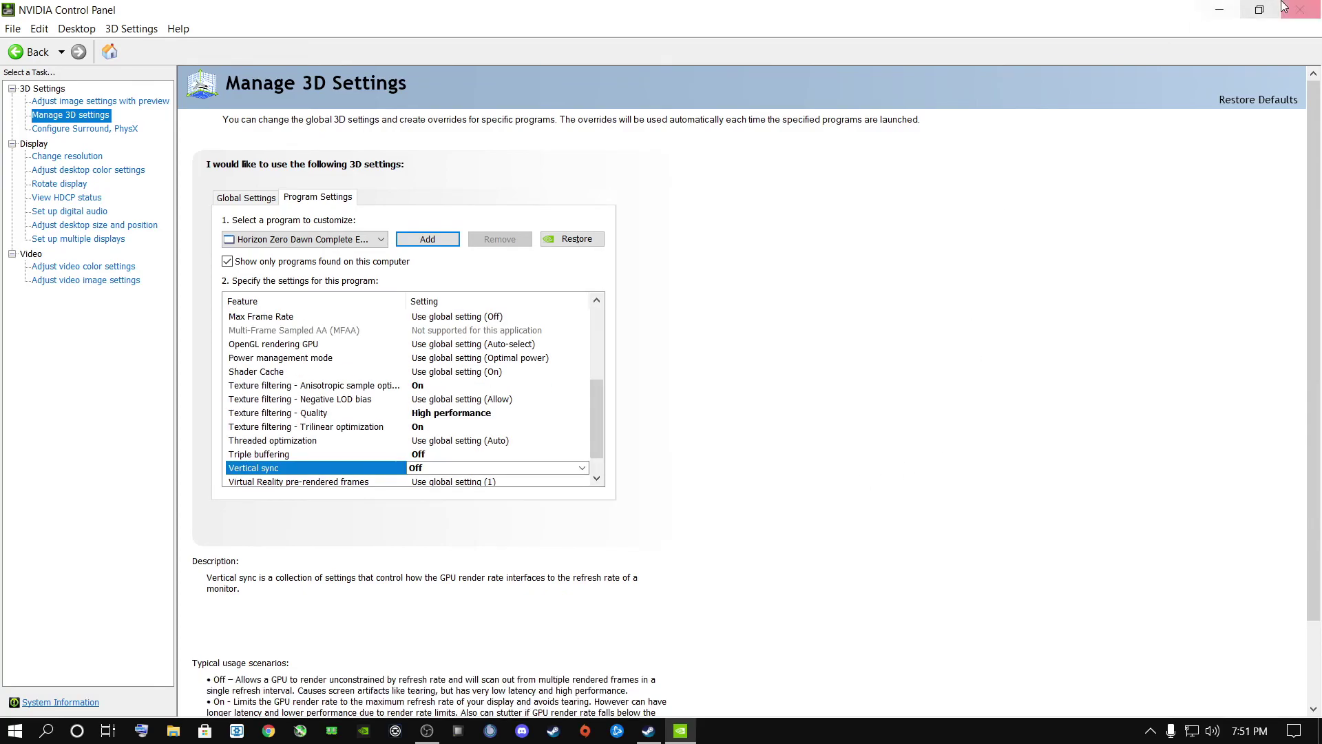
left_click(1298, 10)
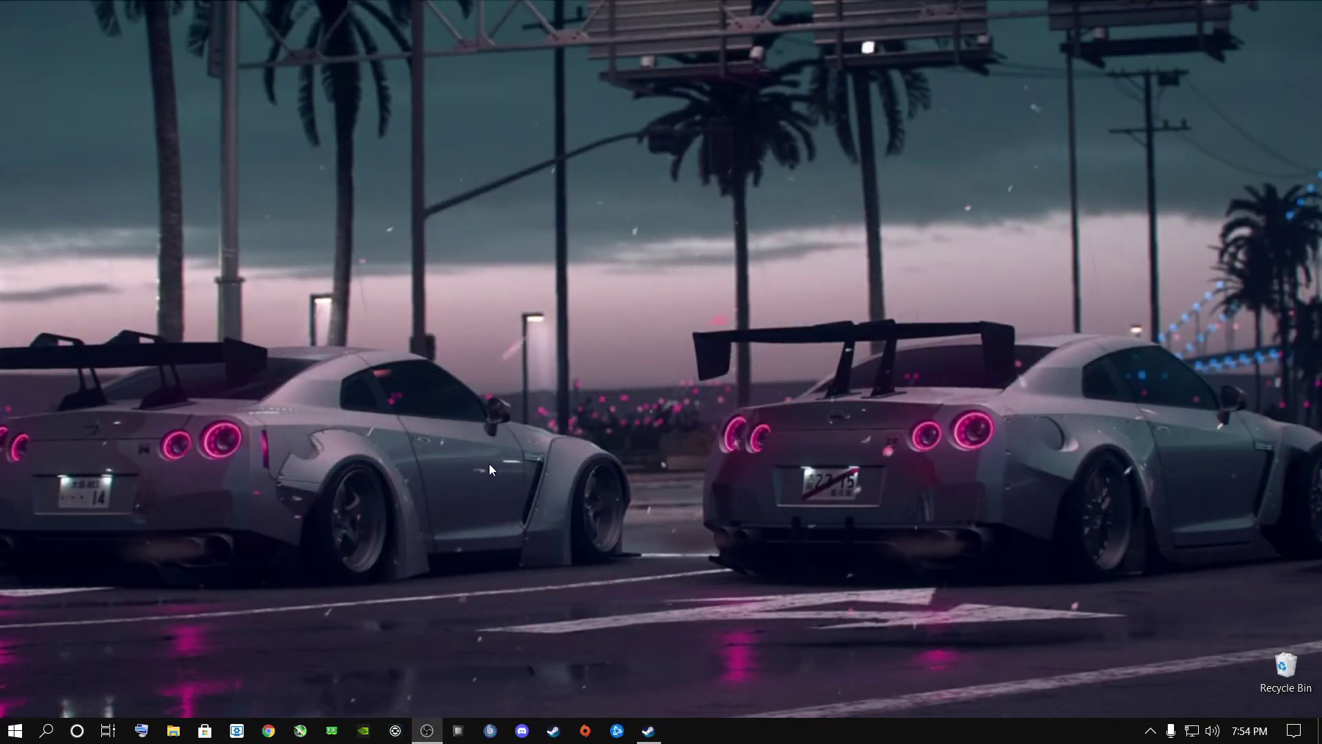
Search Windows for Edit power plan, open it and go up to the Power Options overview.
left_click(46, 730)
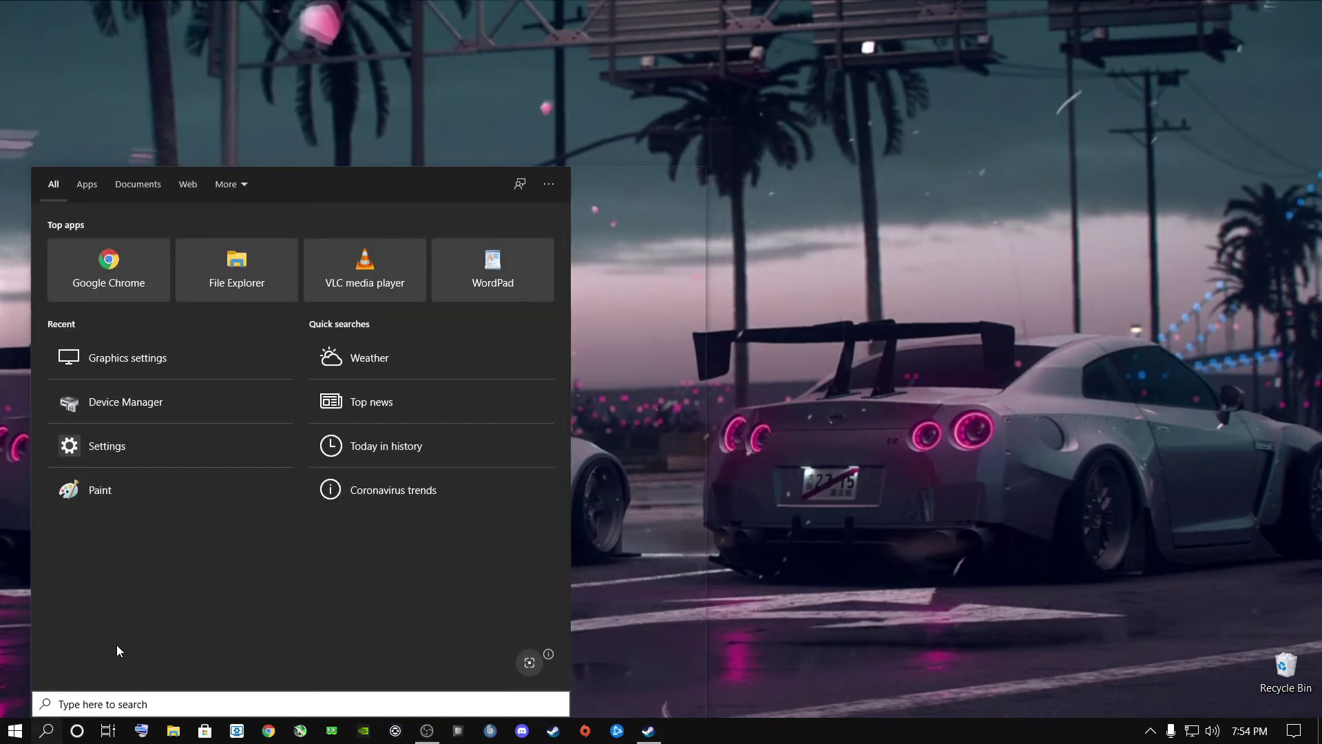
type("edit")
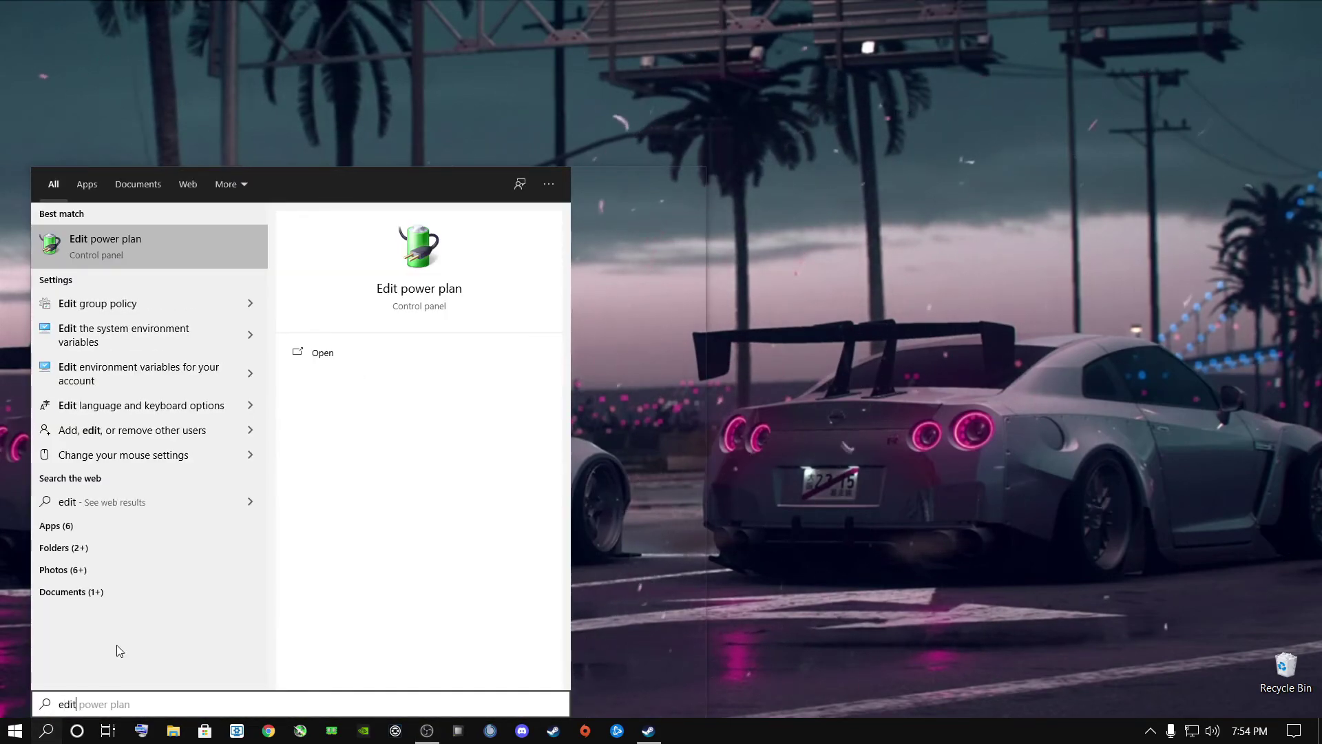
key("Tab")
key("Tab")
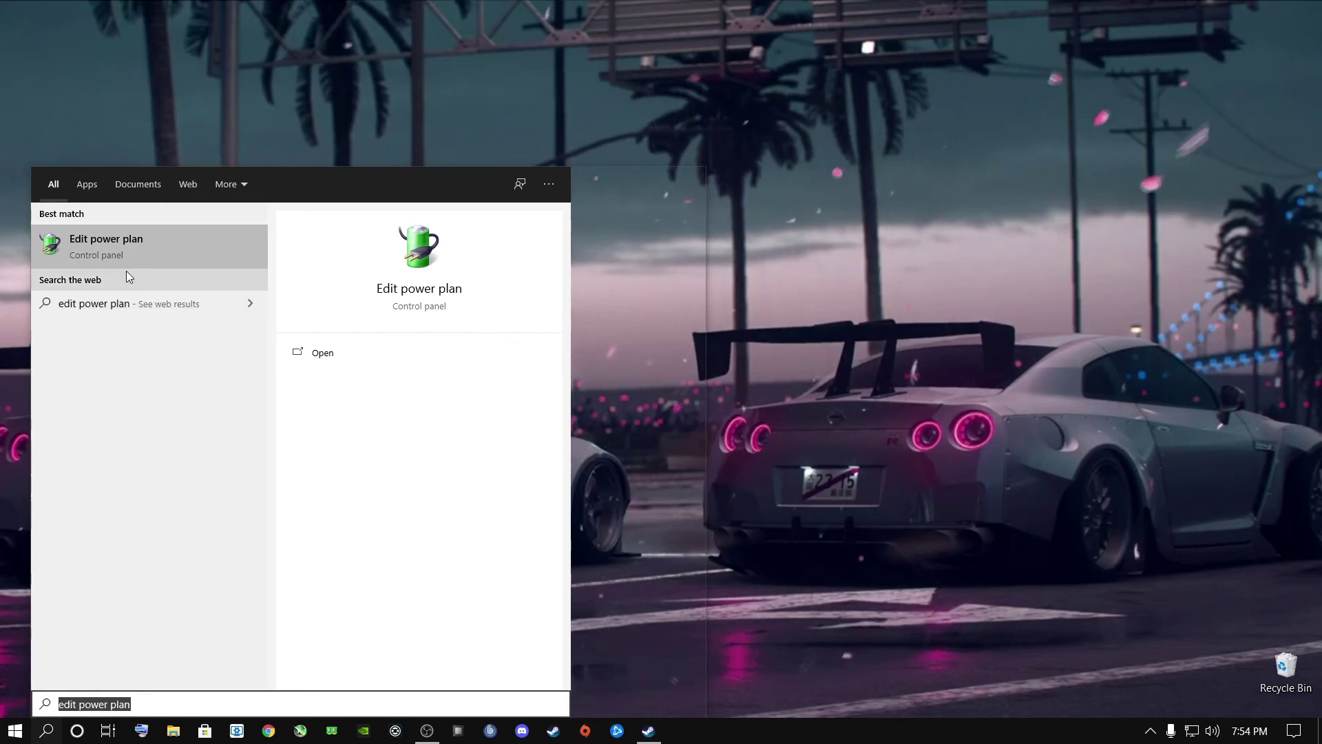
left_click(105, 240)
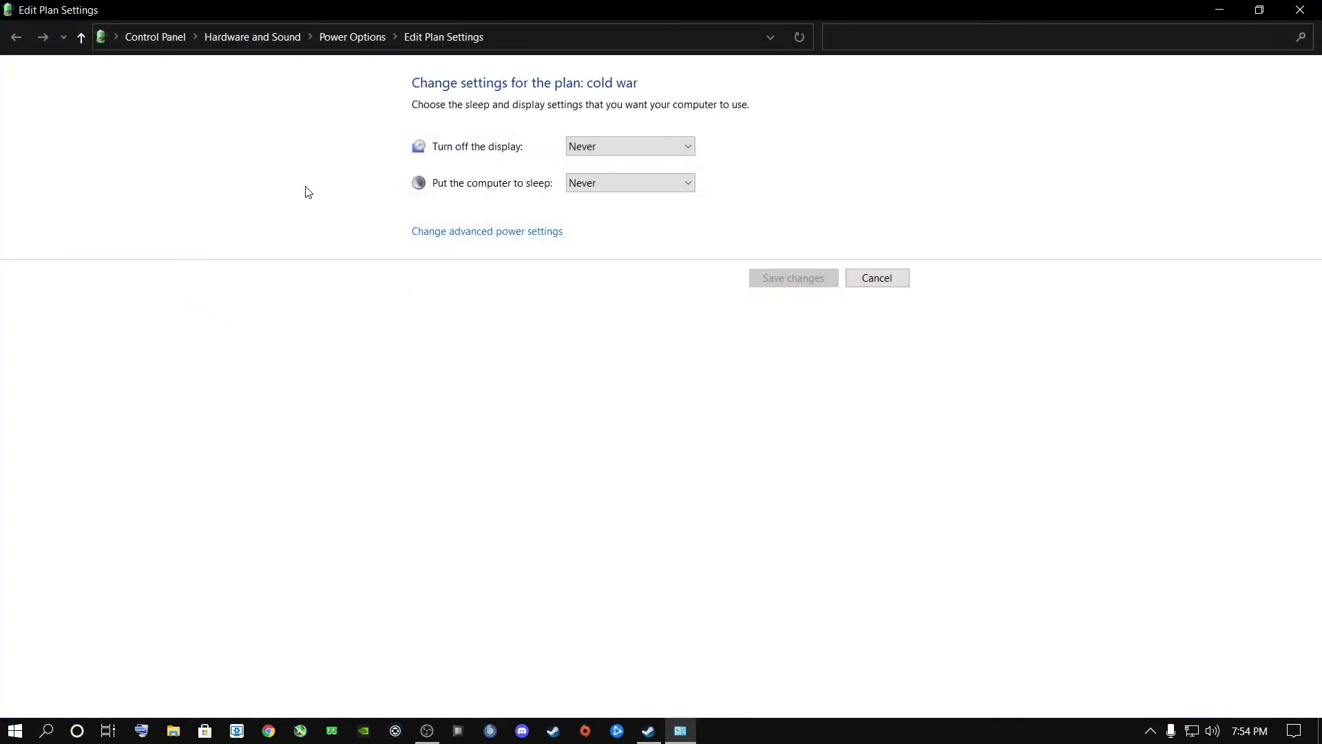
left_click(340, 38)
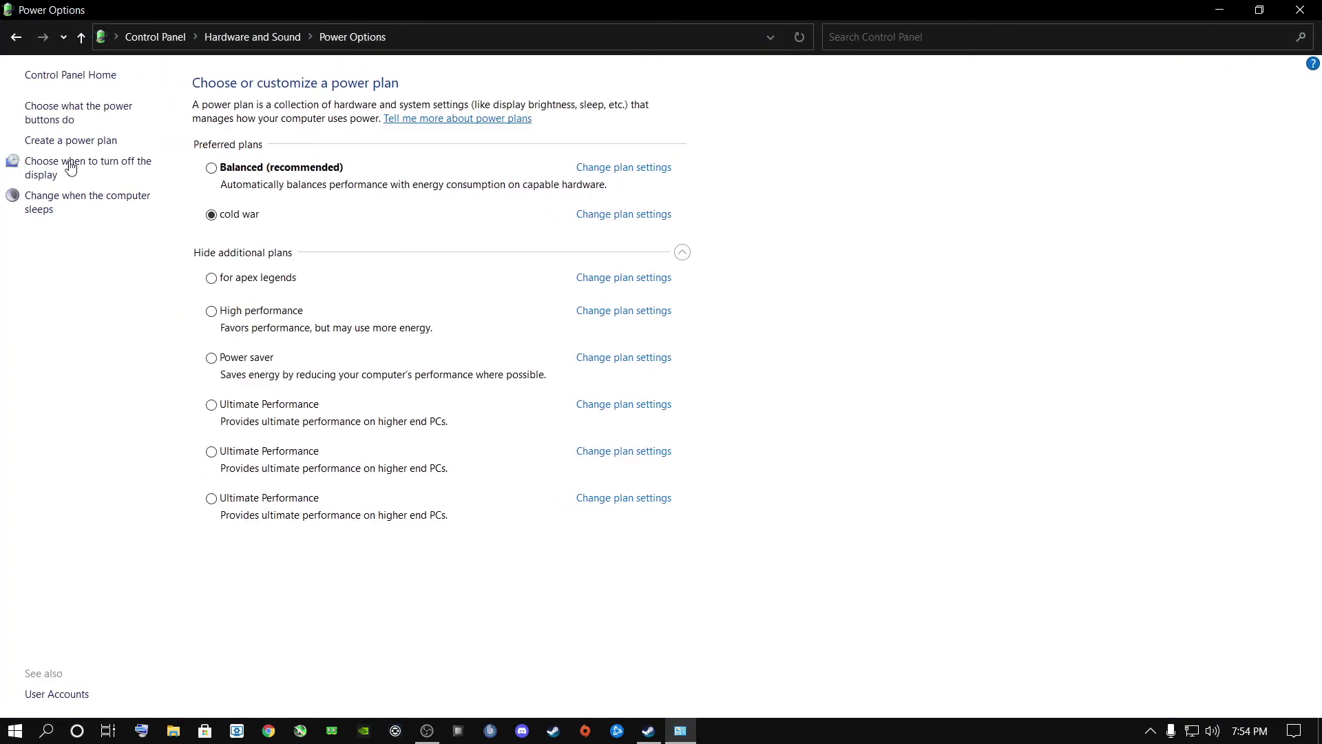
Create a power plan named Horizon zero dawn based on the High performance plan.
left_click(59, 143)
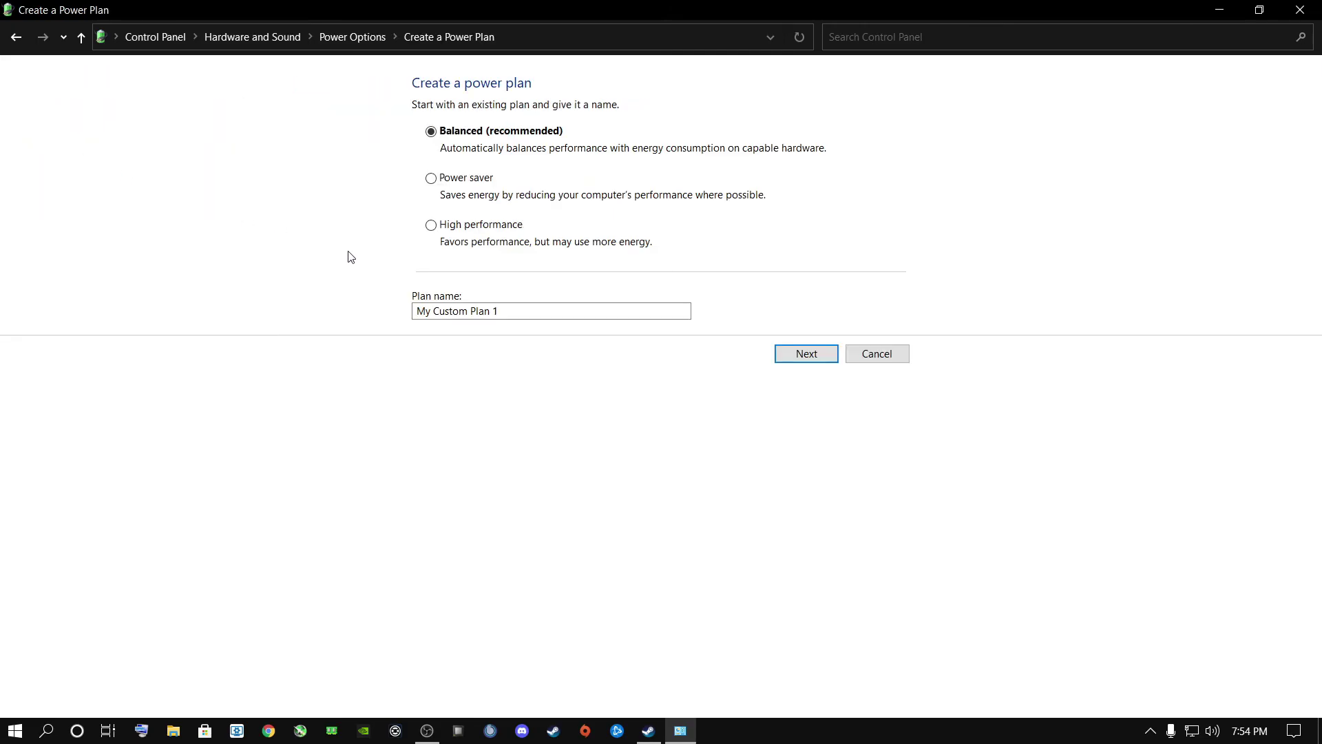
left_click(431, 226)
left_click(500, 310)
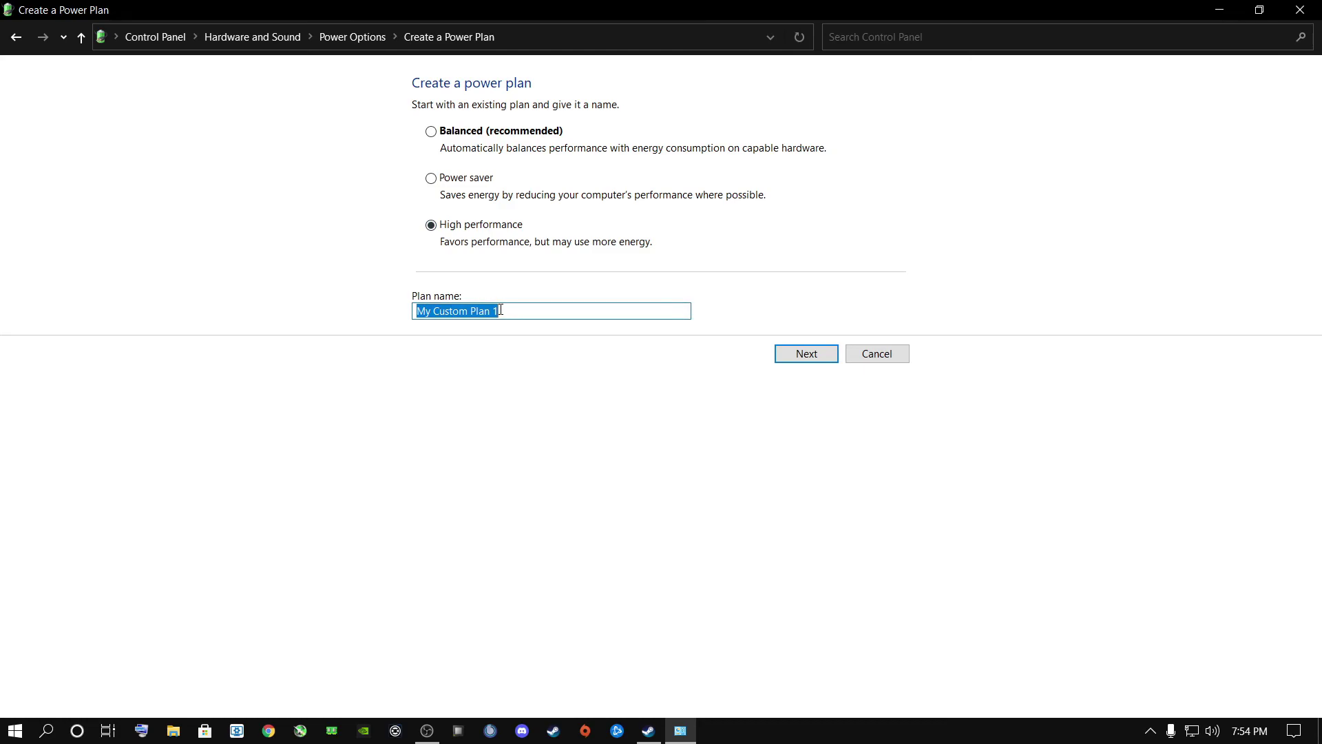
key("BackSpace")
left_click(803, 355)
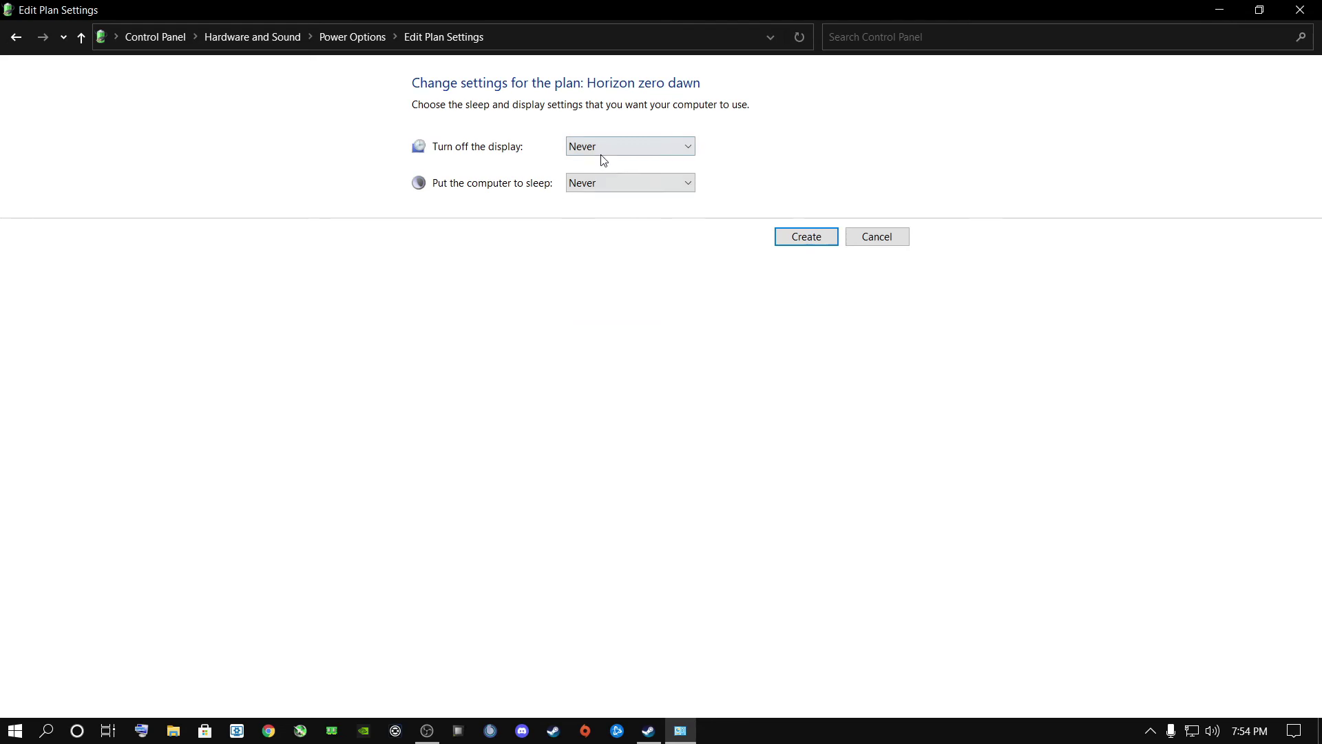
left_click(800, 239)
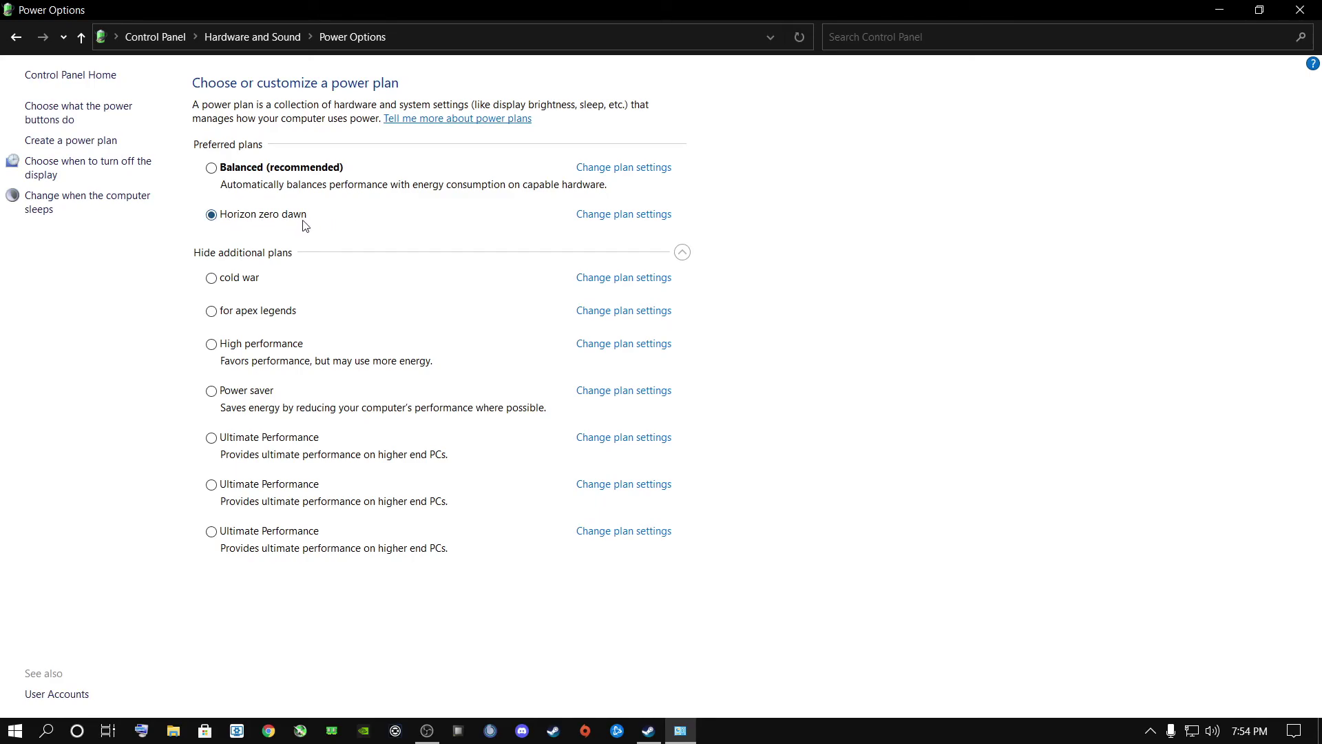
Open the Horizon zero dawn plan's advanced power settings, set Turn off hard disk after to 0 minutes and apply it.
left_click(603, 221)
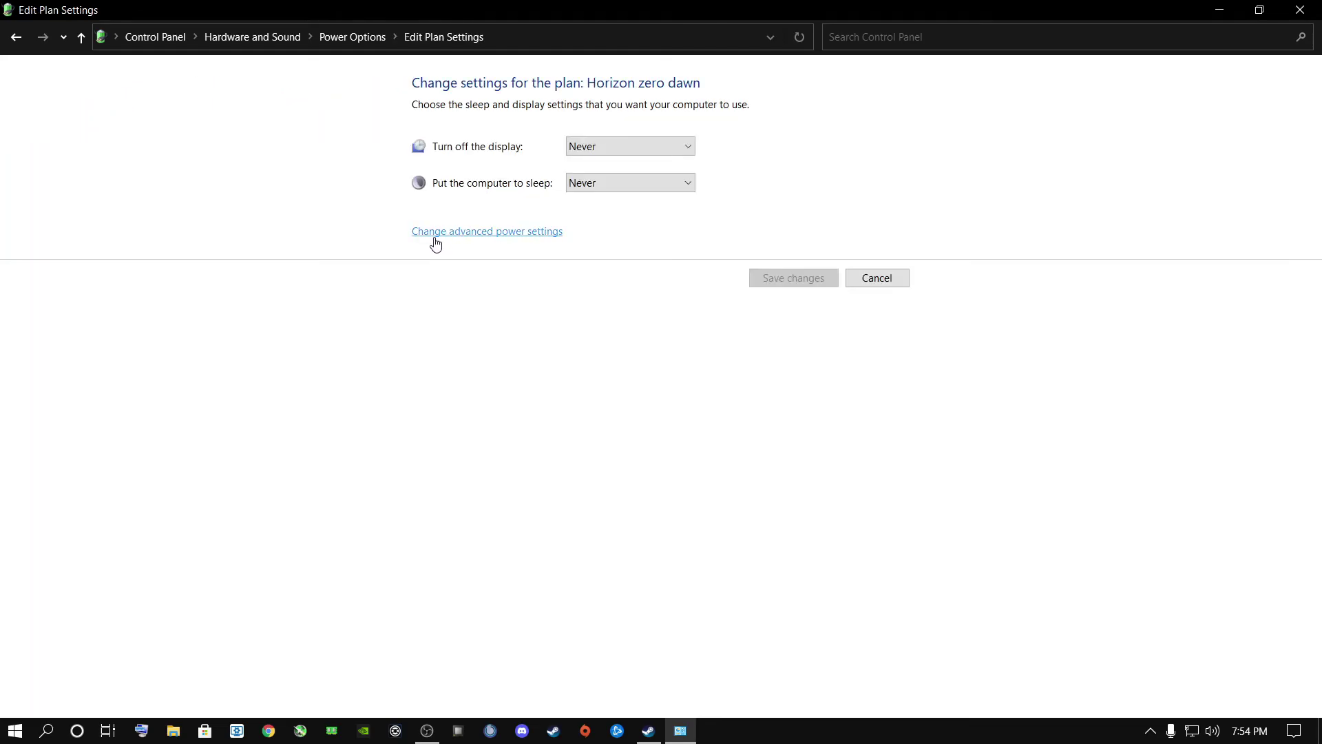
left_click(510, 238)
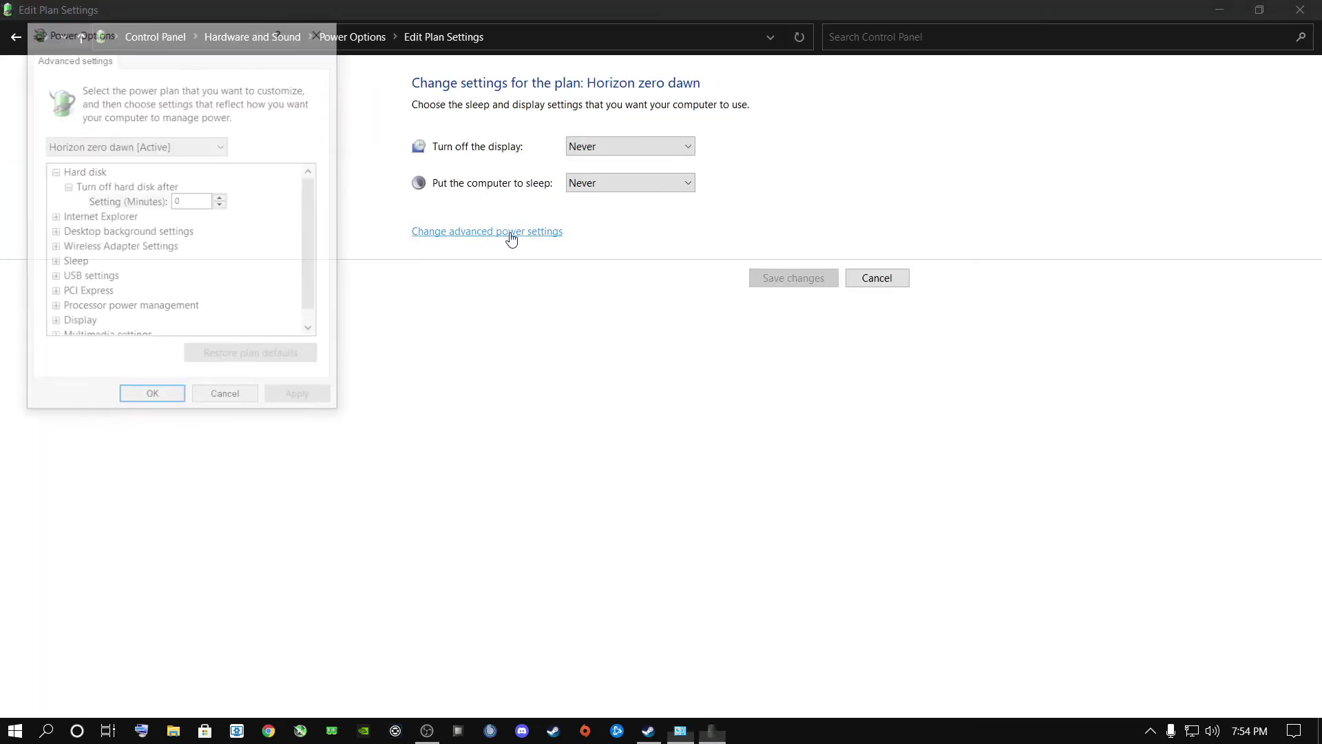
left_click(53, 172)
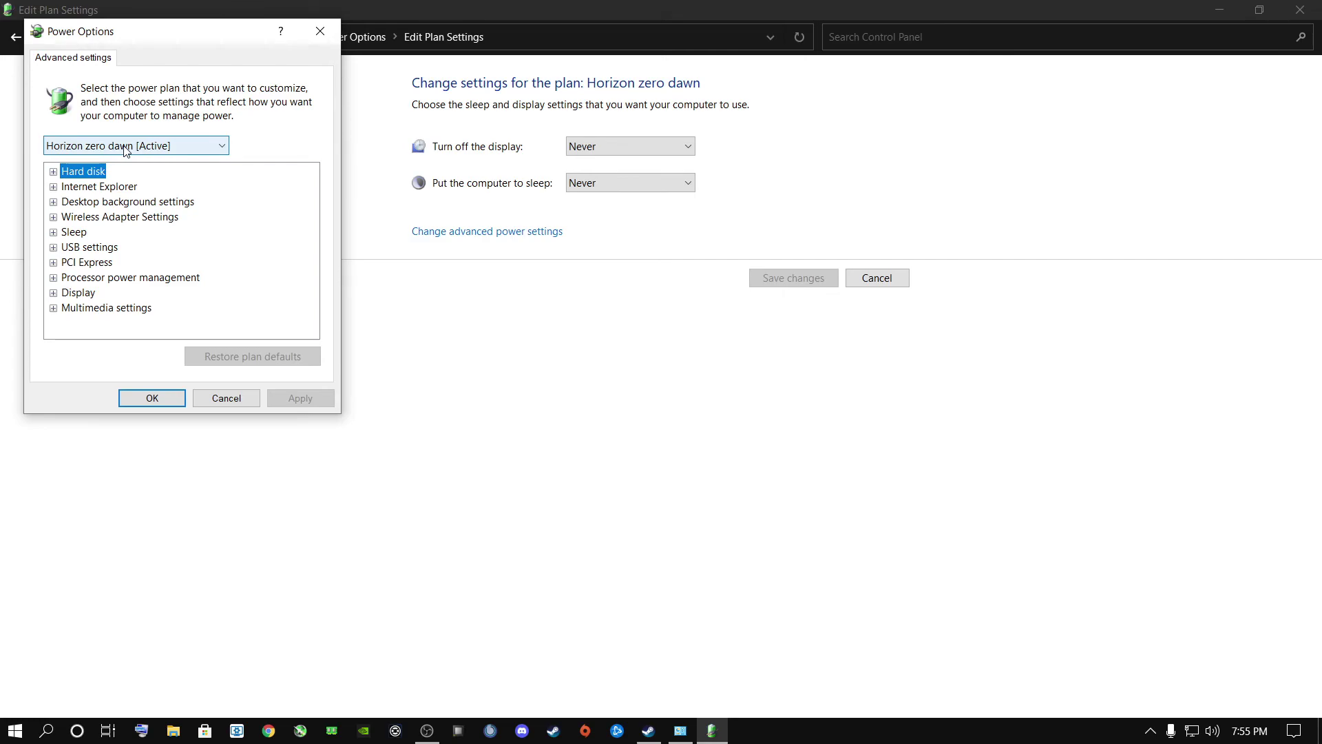
left_click(53, 172)
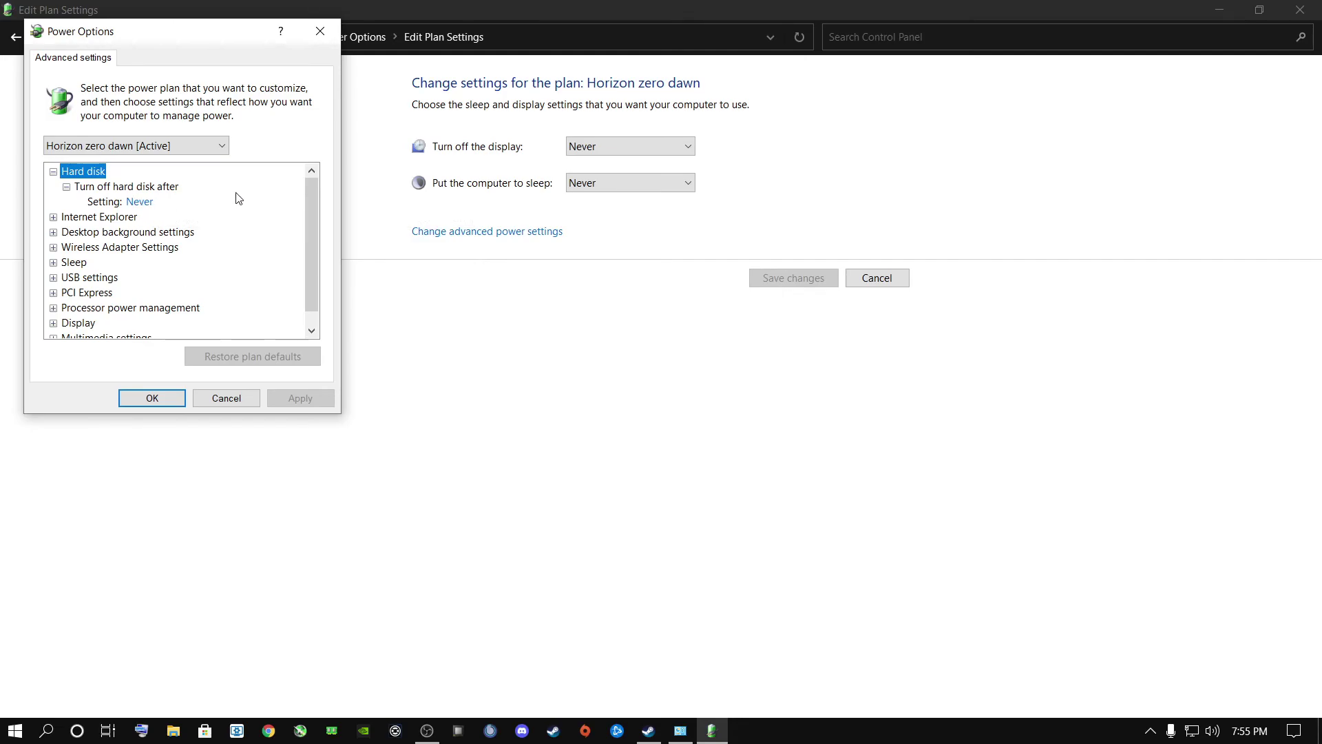
left_click(140, 202)
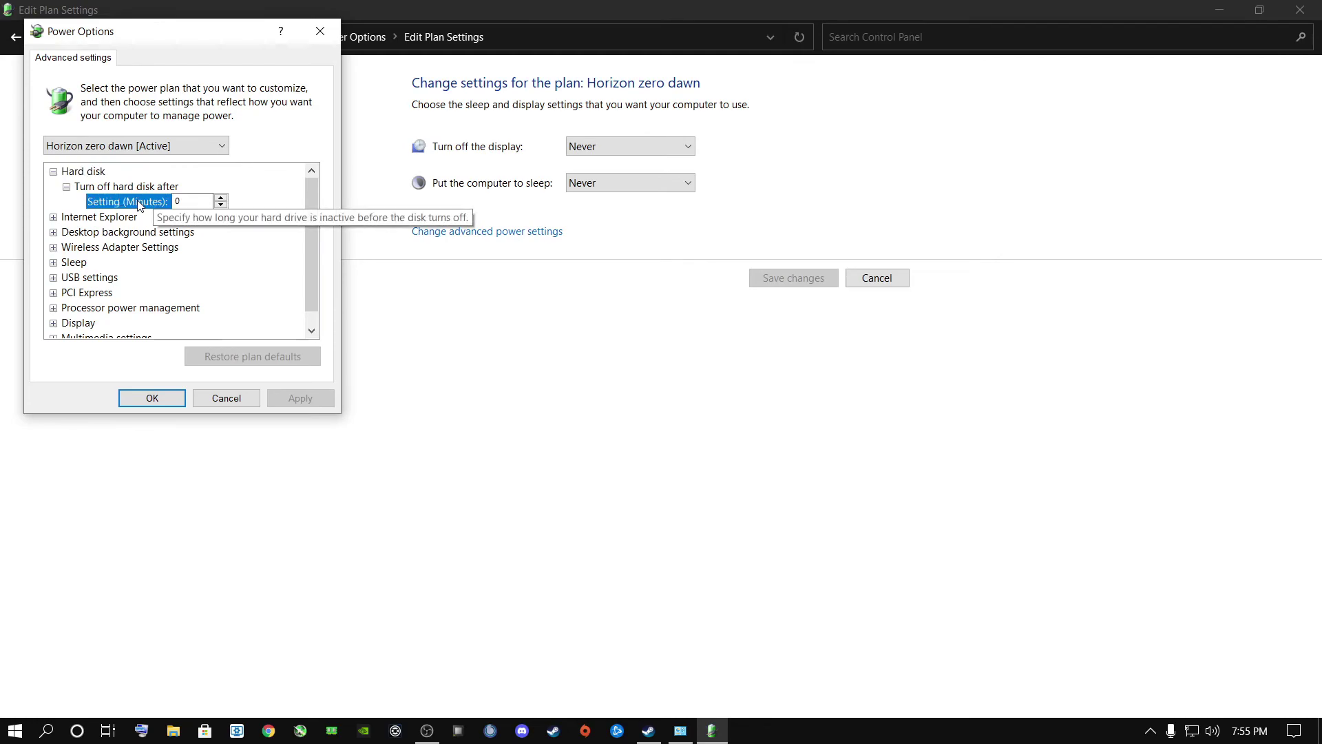
double_click(182, 200)
type("10")
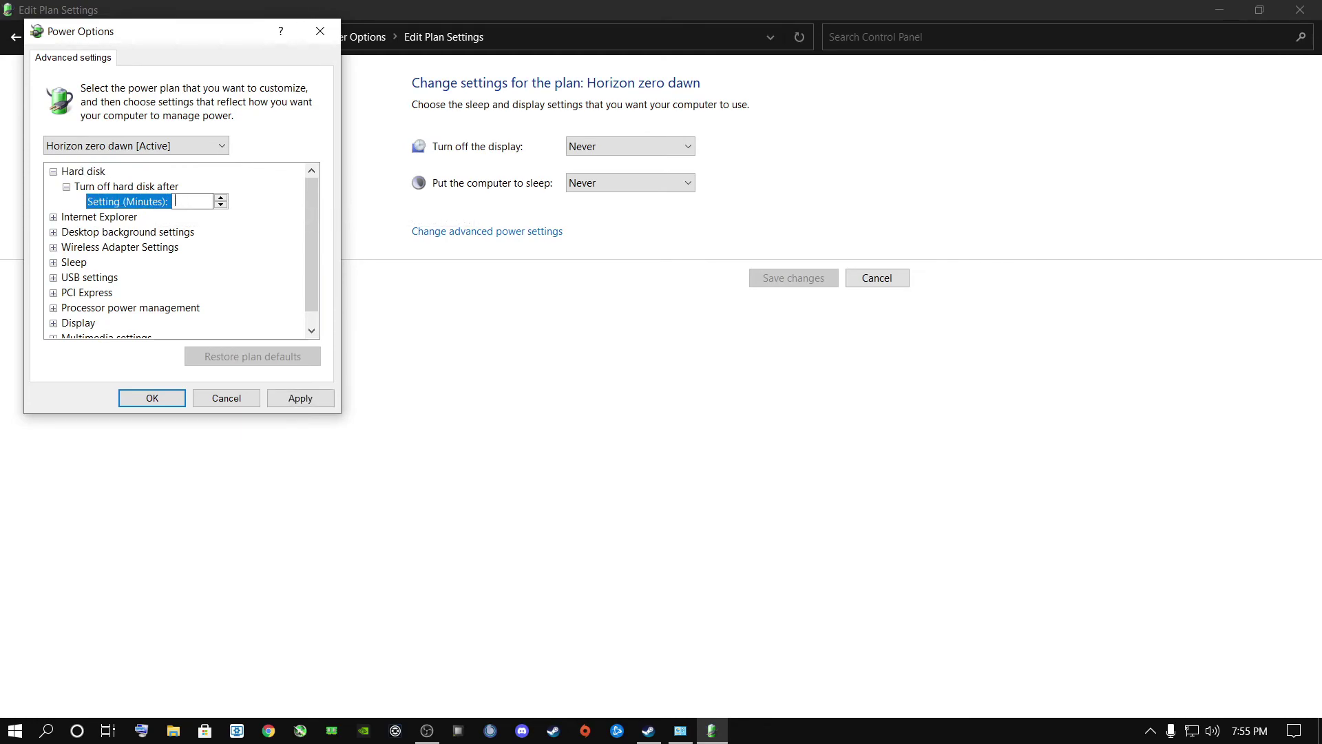
type("0")
left_click(301, 397)
left_click(91, 219)
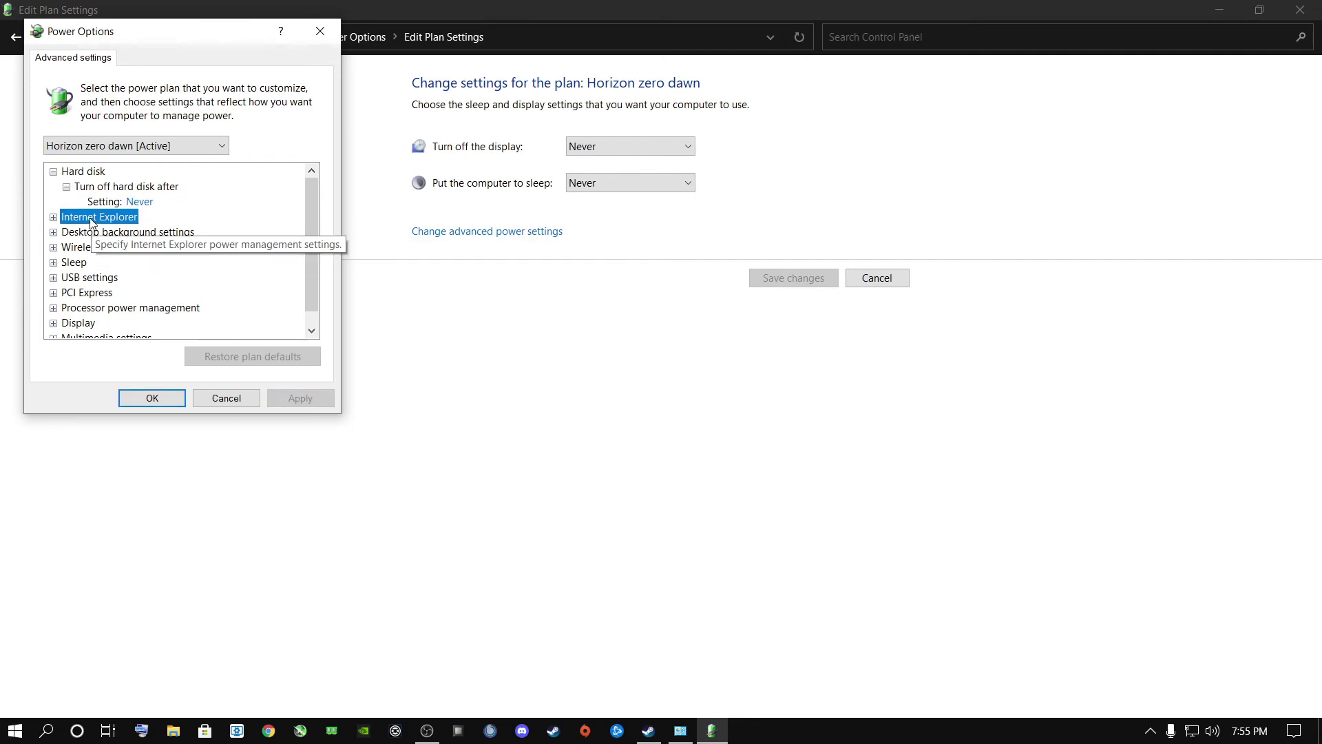
left_click(145, 201)
left_click(83, 218)
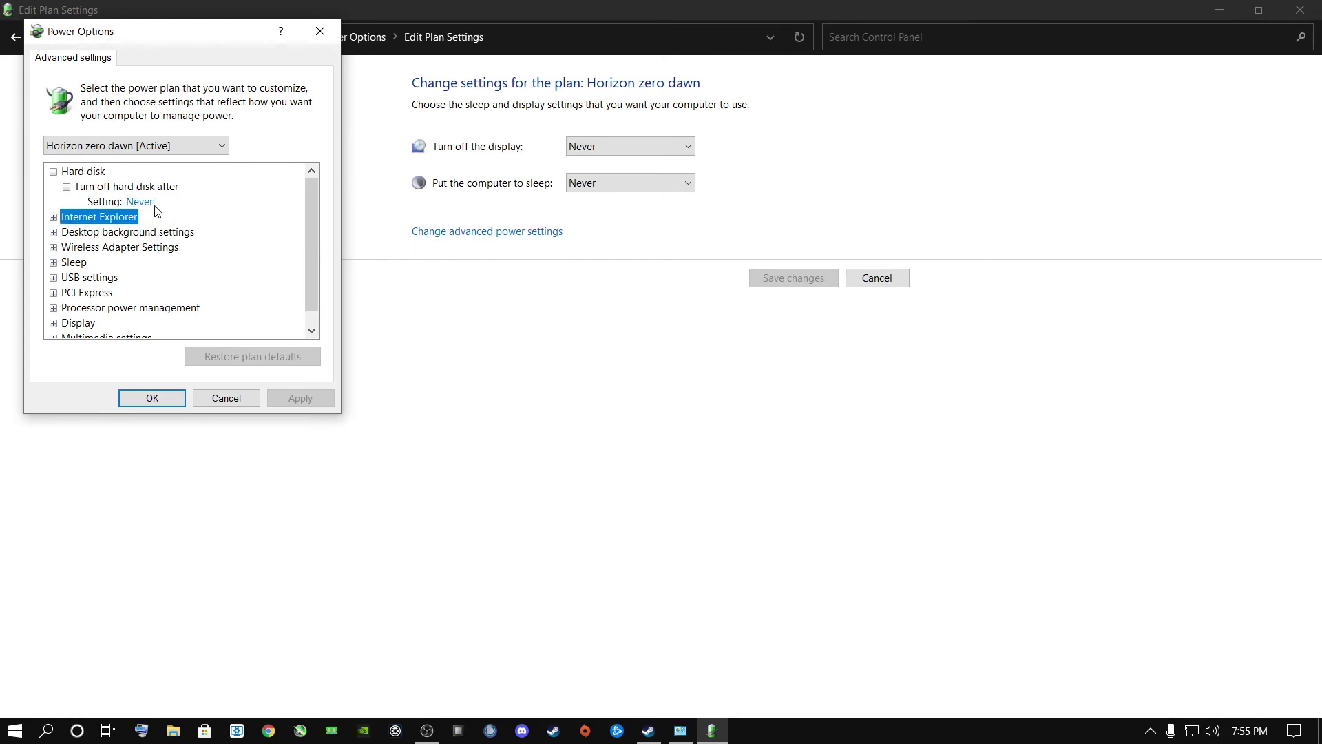
Set the Minimum processor state under Processor power management to 100% and apply it.
left_click(311, 331)
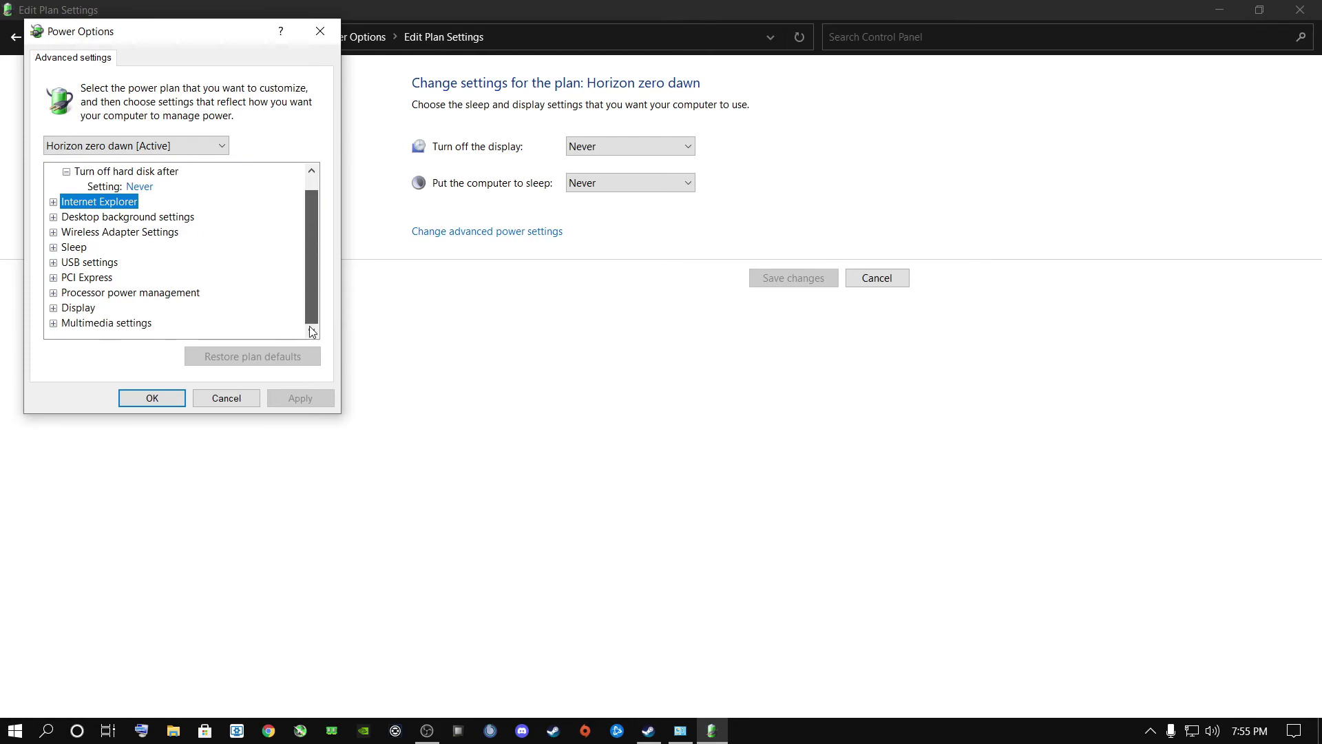
left_click(53, 292)
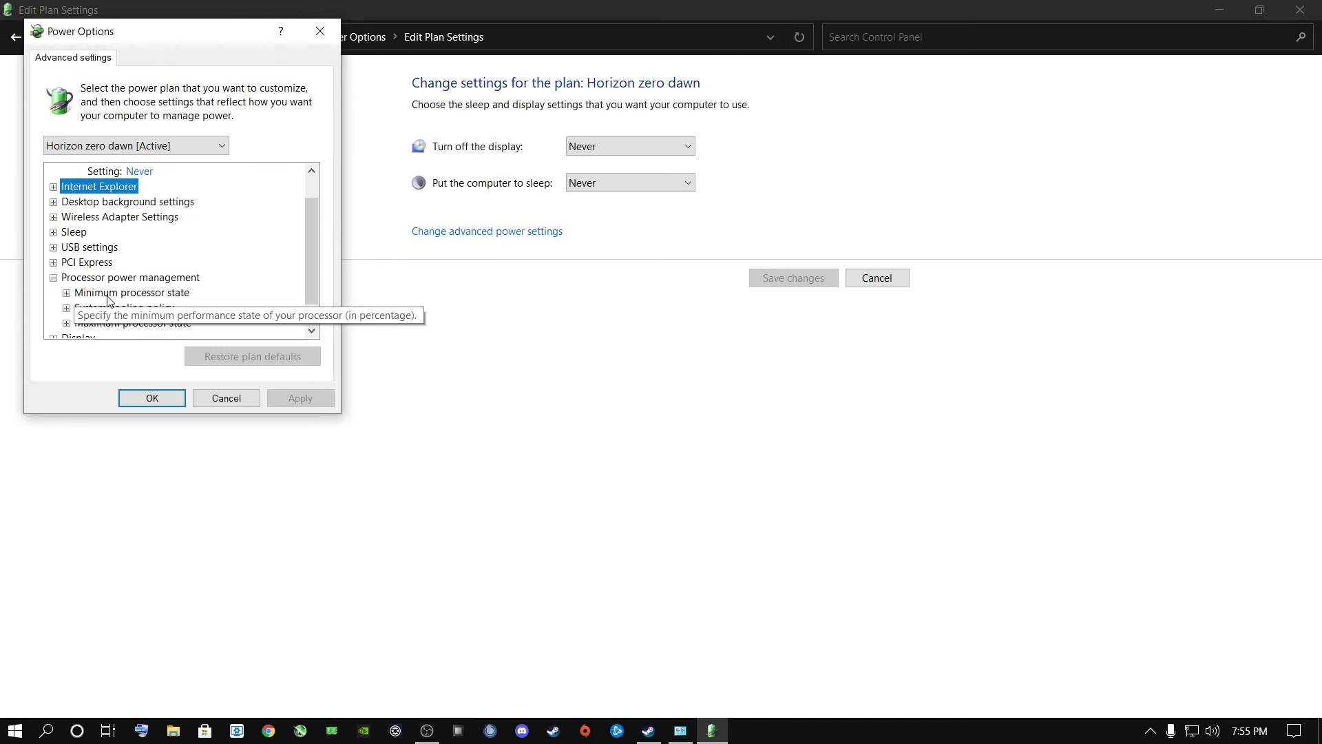
double_click(113, 295)
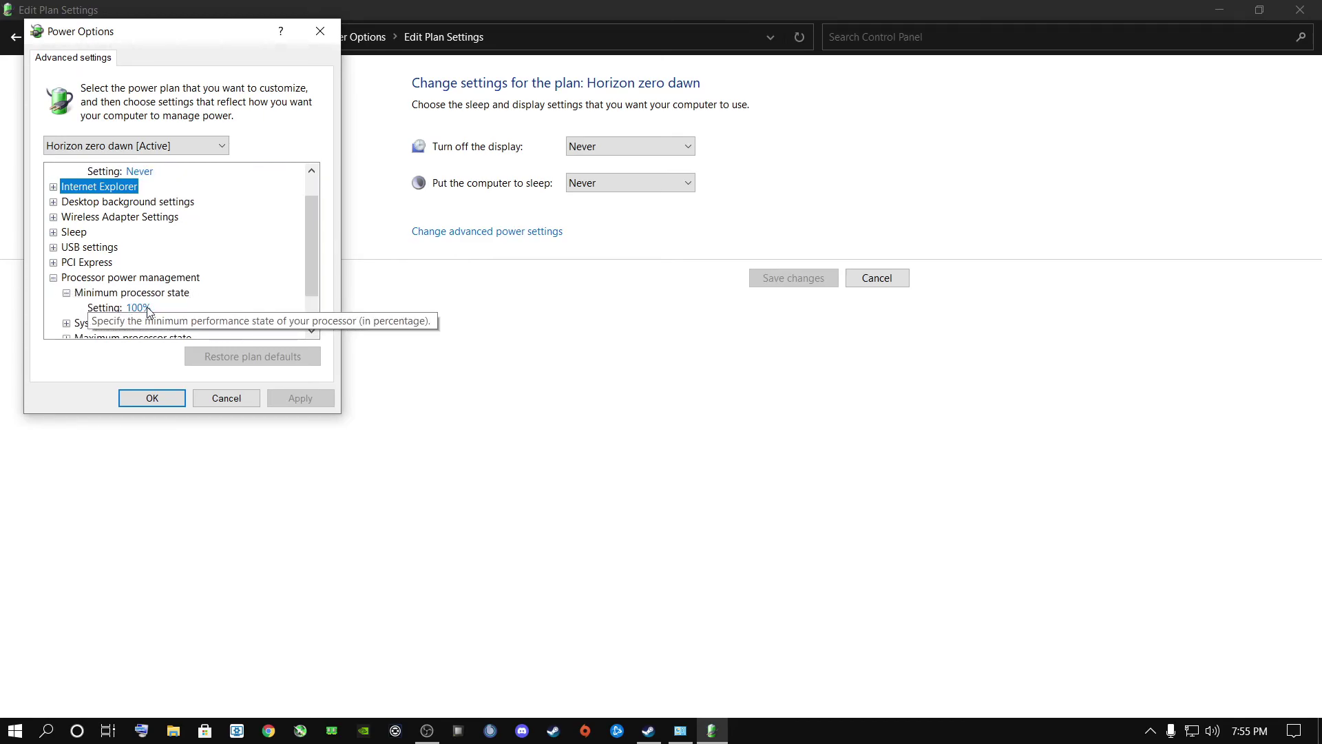
scroll(146, 308, "down", 1)
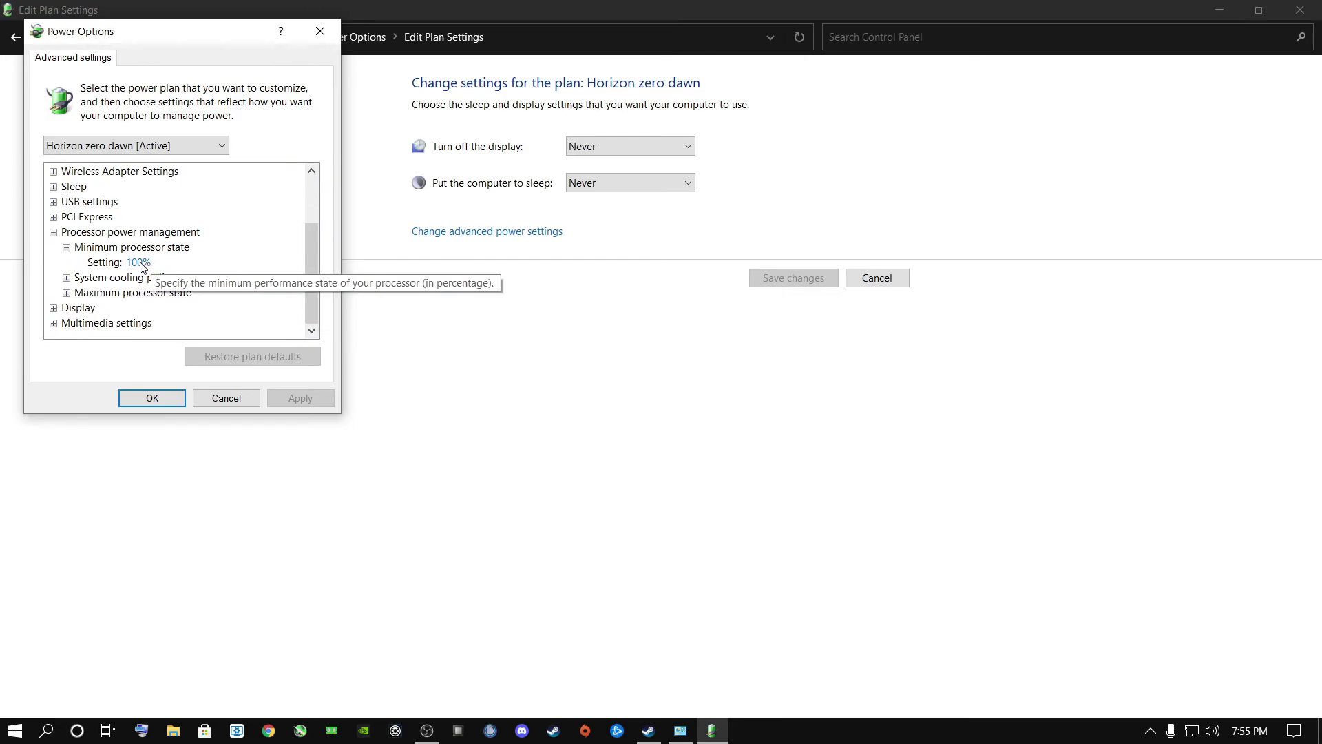
left_click(141, 263)
key("BackSpace")
left_click(274, 400)
Confirm the Maximum processor state as 100%, accept the advanced power settings and close the plan window.
left_click(66, 293)
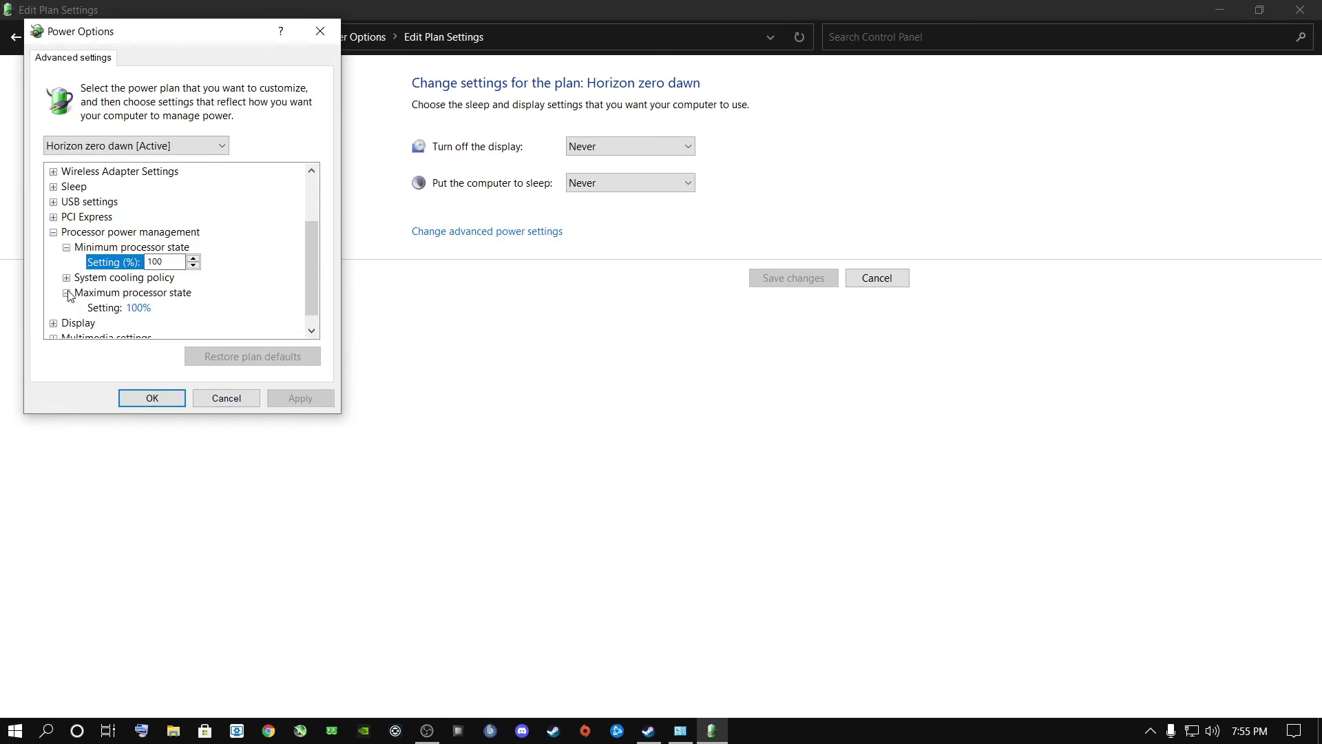
left_click(102, 310)
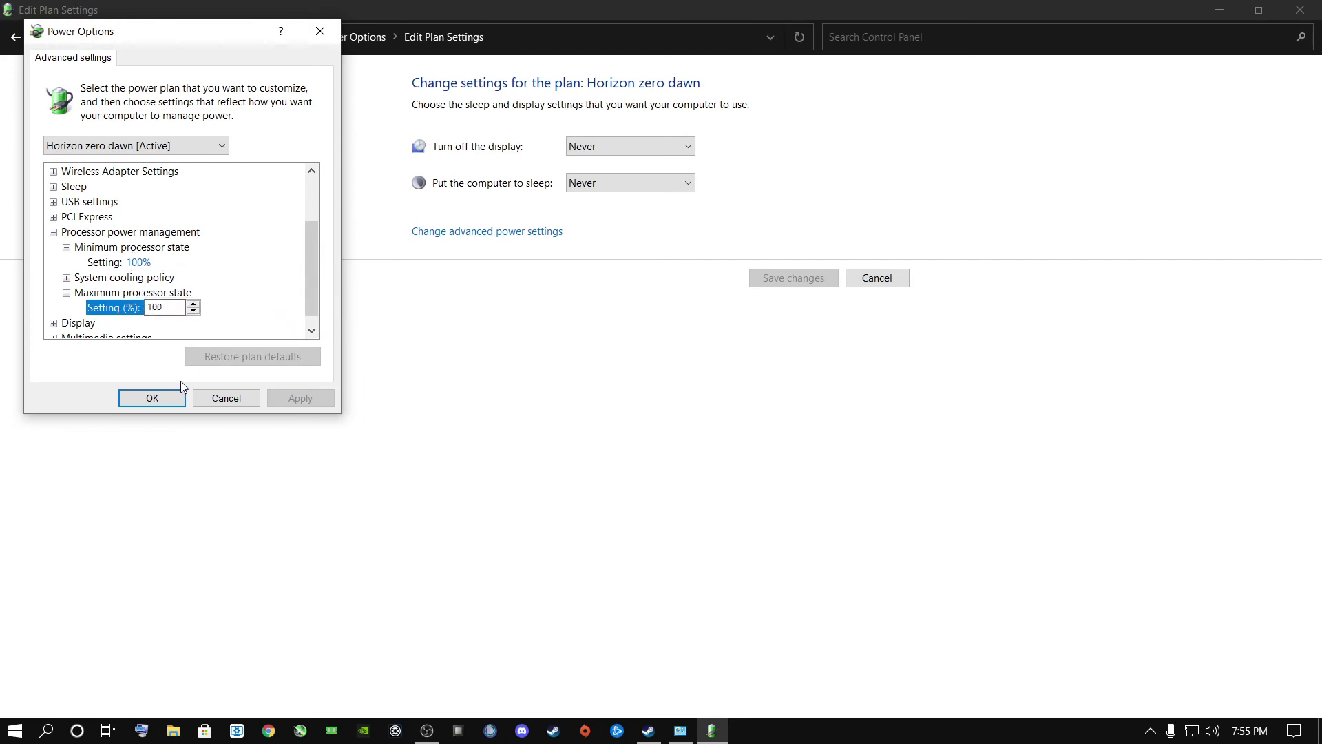
left_click(171, 399)
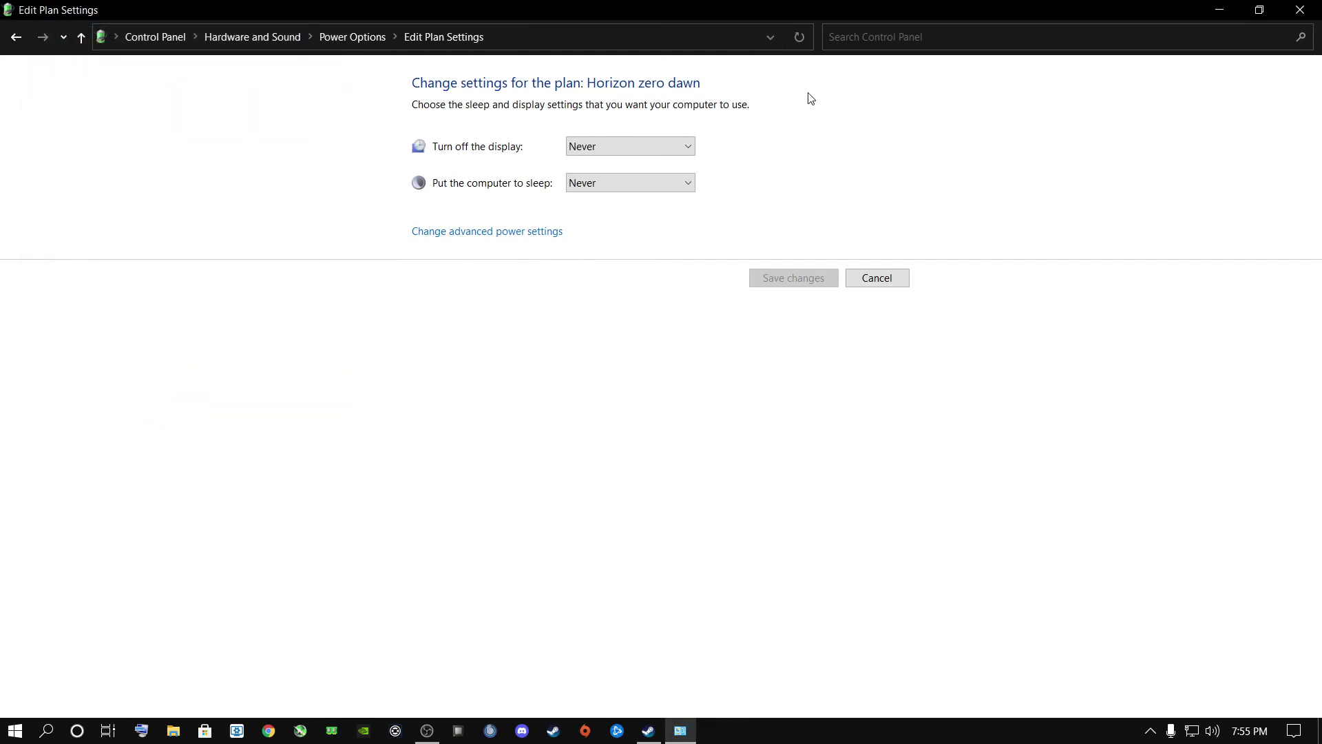
left_click(1300, 9)
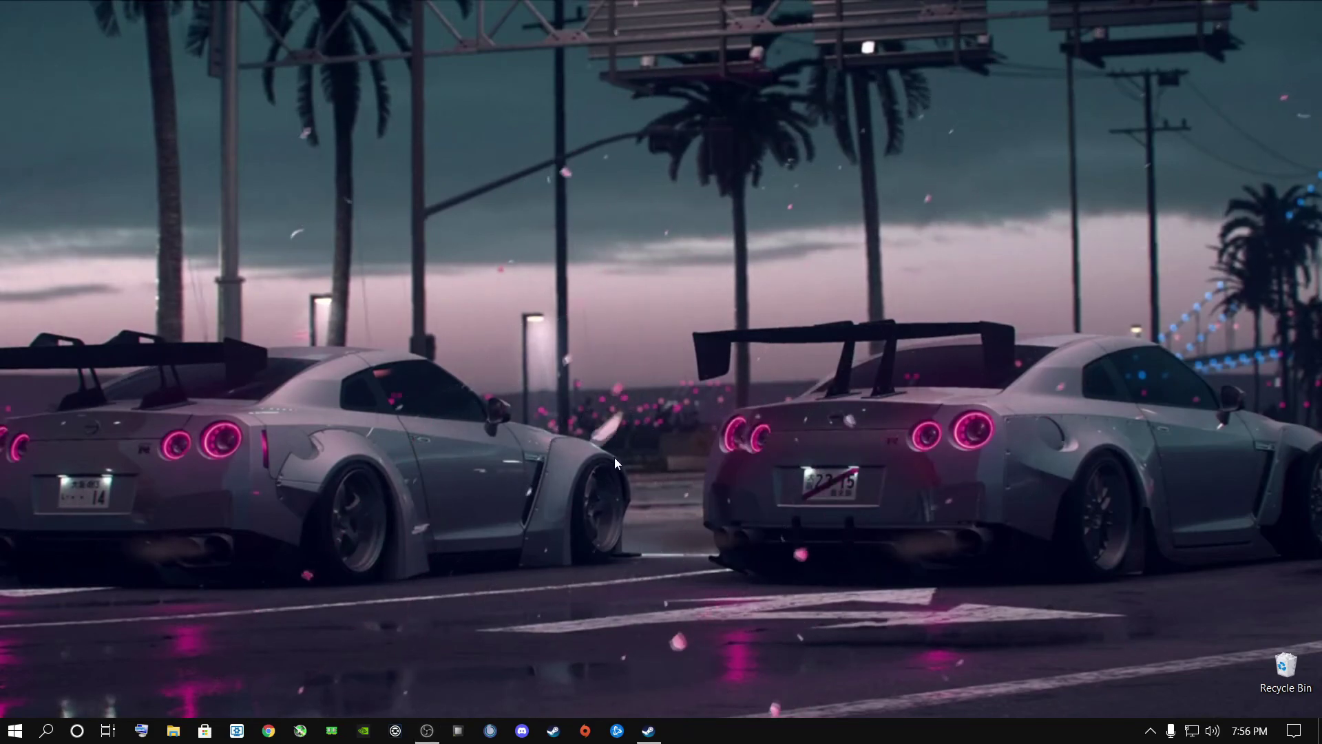